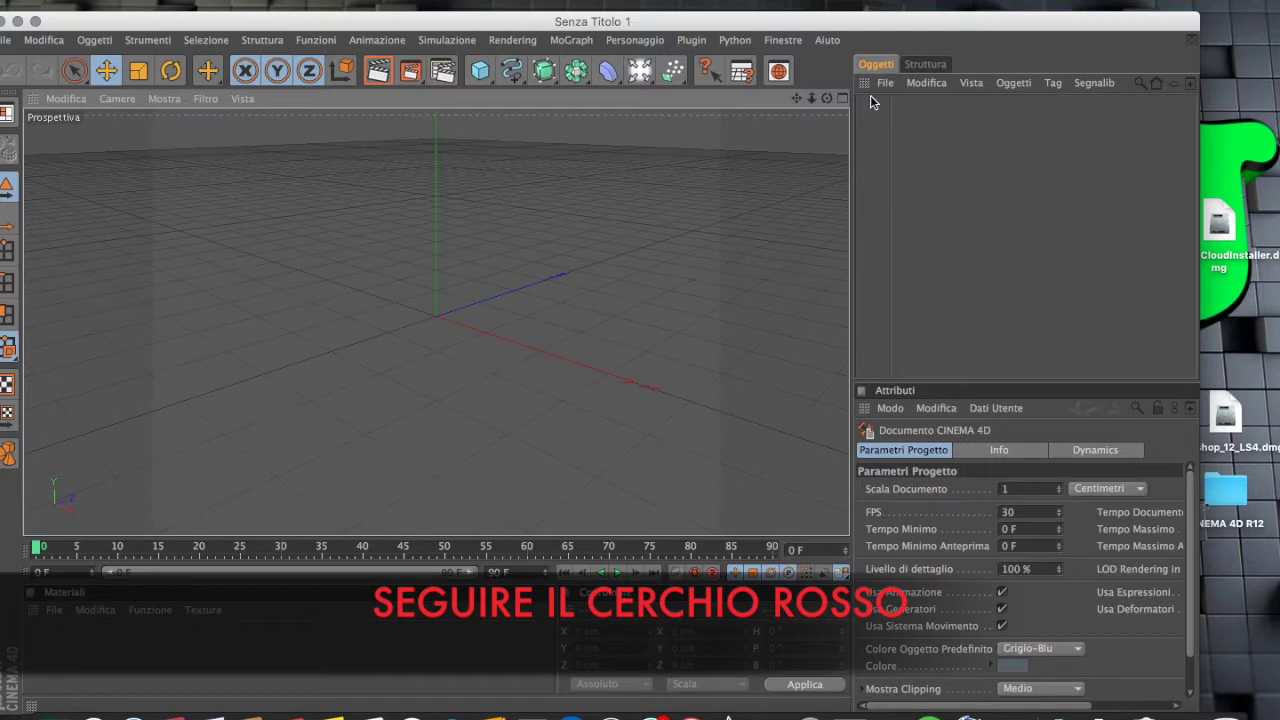
Step: Move the Cinema 4D window slightly right and up so the whole empty scene fits on screen
{"action": "mouse_move", "coordinate": [1036, 22]}
{"action": "left_mouse_down"}
{"action": "mouse_move", "coordinate": [1082, 0]}
{"action": "mouse_move", "coordinate": [1076, 13]}
{"action": "left_mouse_up"}
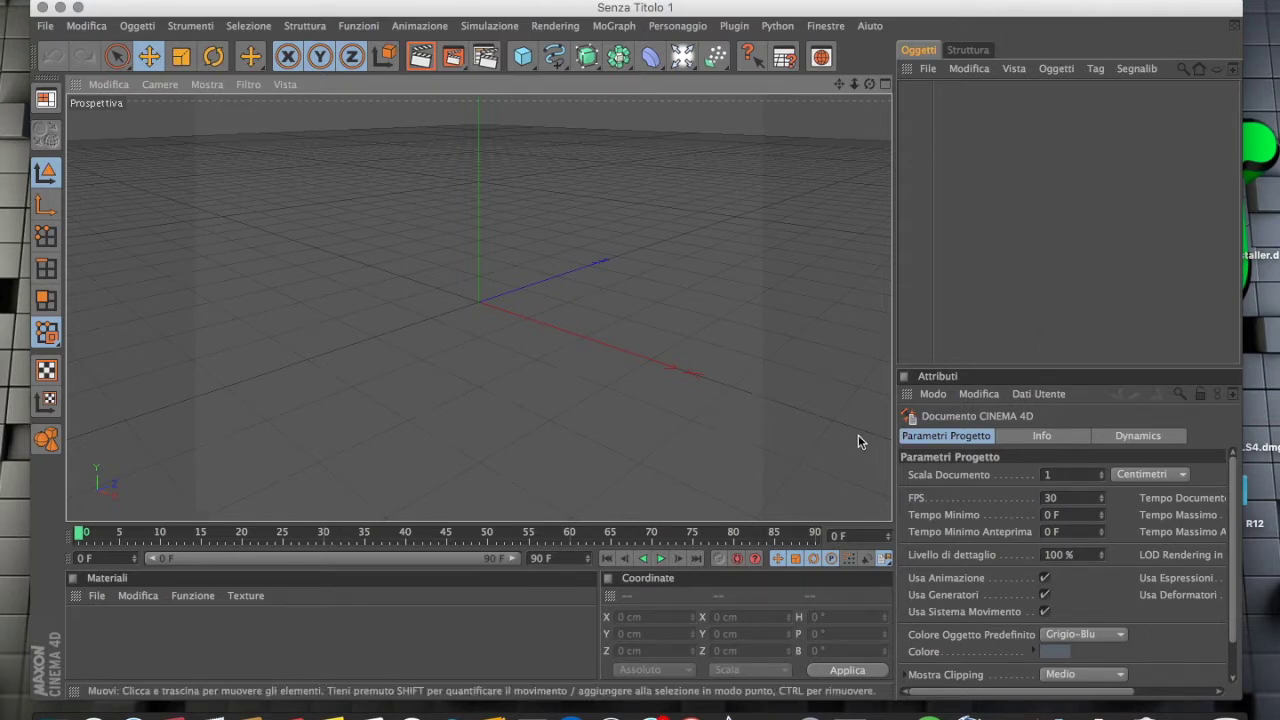
{"action": "left_click", "coordinate": [612, 27]}
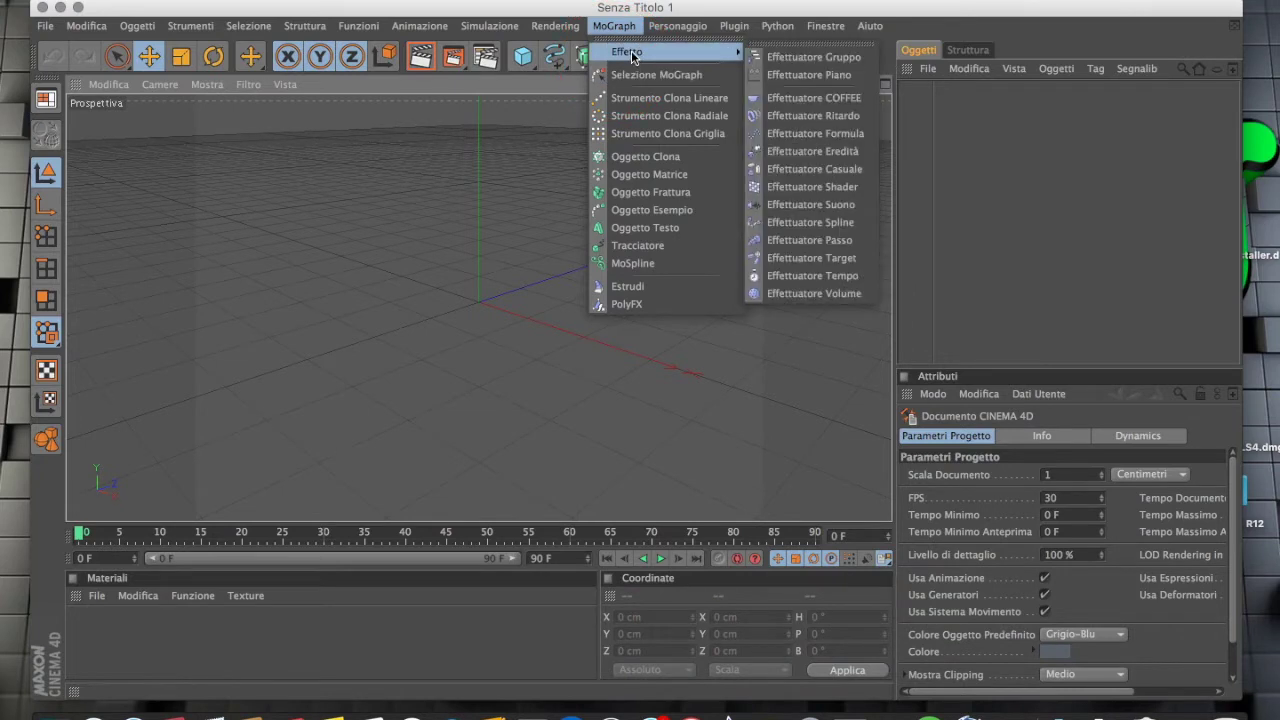
Step: Add a MoGraph Oggetto Testo reading 'Testo' and select its text field for editing
{"action": "left_click", "coordinate": [622, 229]}
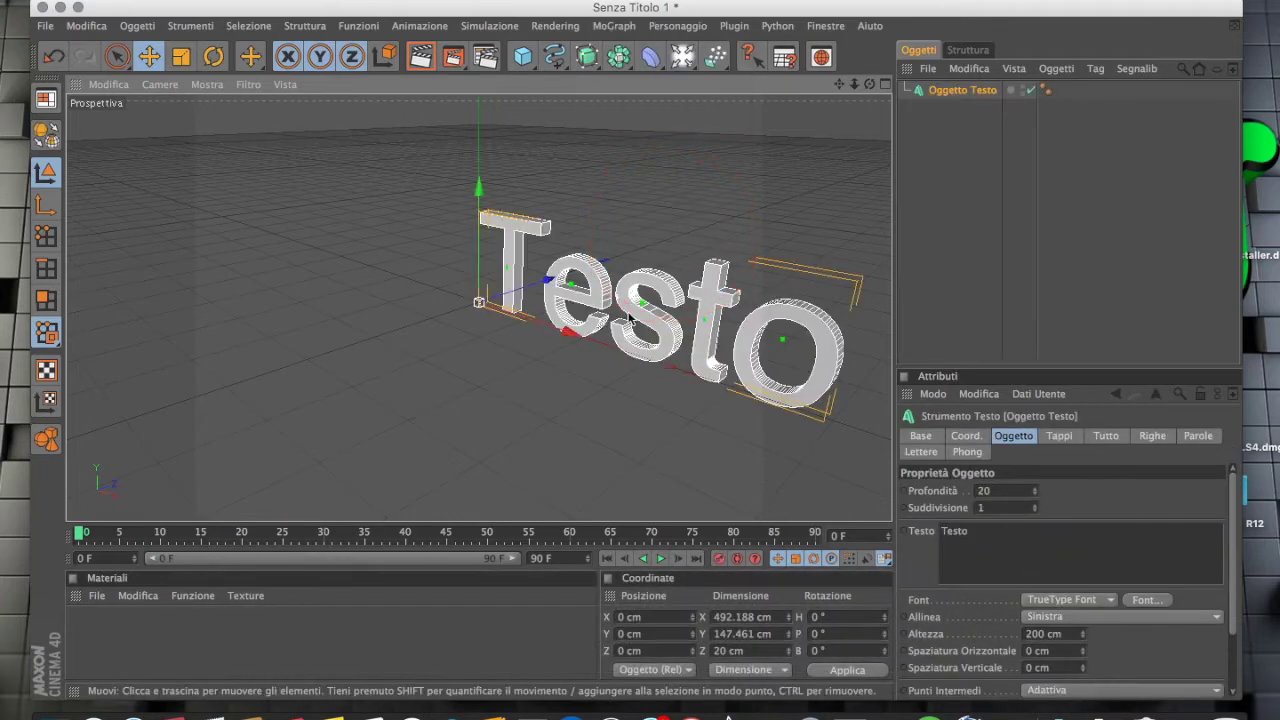
{"action": "double_click", "coordinate": [955, 531]}
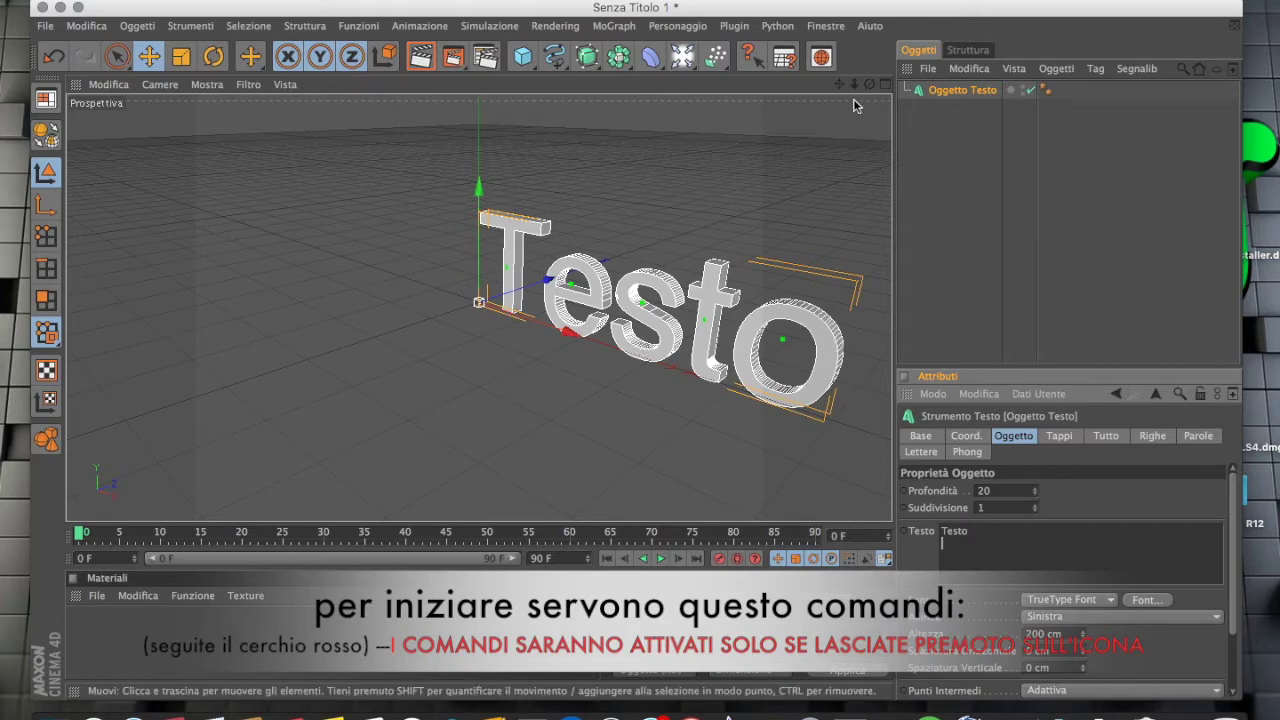
{"action": "mouse_move", "coordinate": [869, 84]}
{"action": "left_mouse_down"}
{"action": "mouse_move", "coordinate": [760, 150]}
{"action": "mouse_move", "coordinate": [740, 82]}
{"action": "left_mouse_up"}
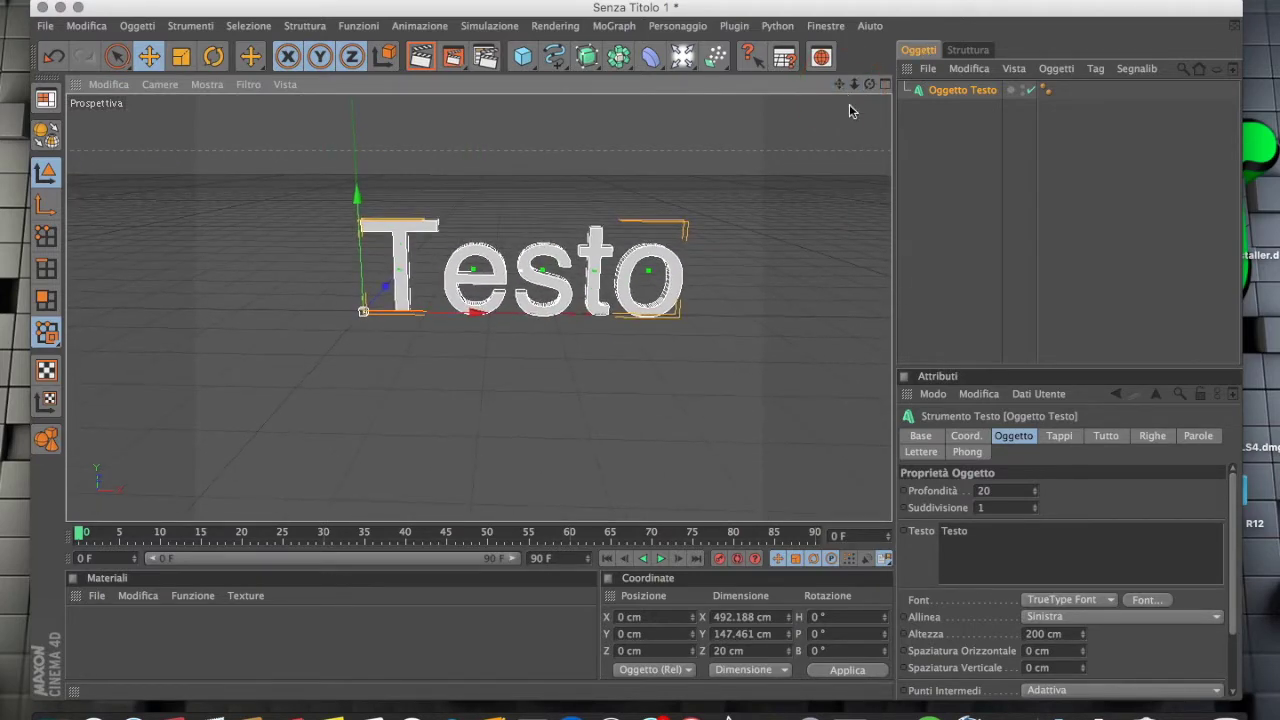
{"action": "scroll", "coordinate": [659, 247], "scroll_direction": "down", "scroll_amount": 2}
{"action": "scroll", "coordinate": [658, 247], "scroll_direction": "up", "scroll_amount": 5}
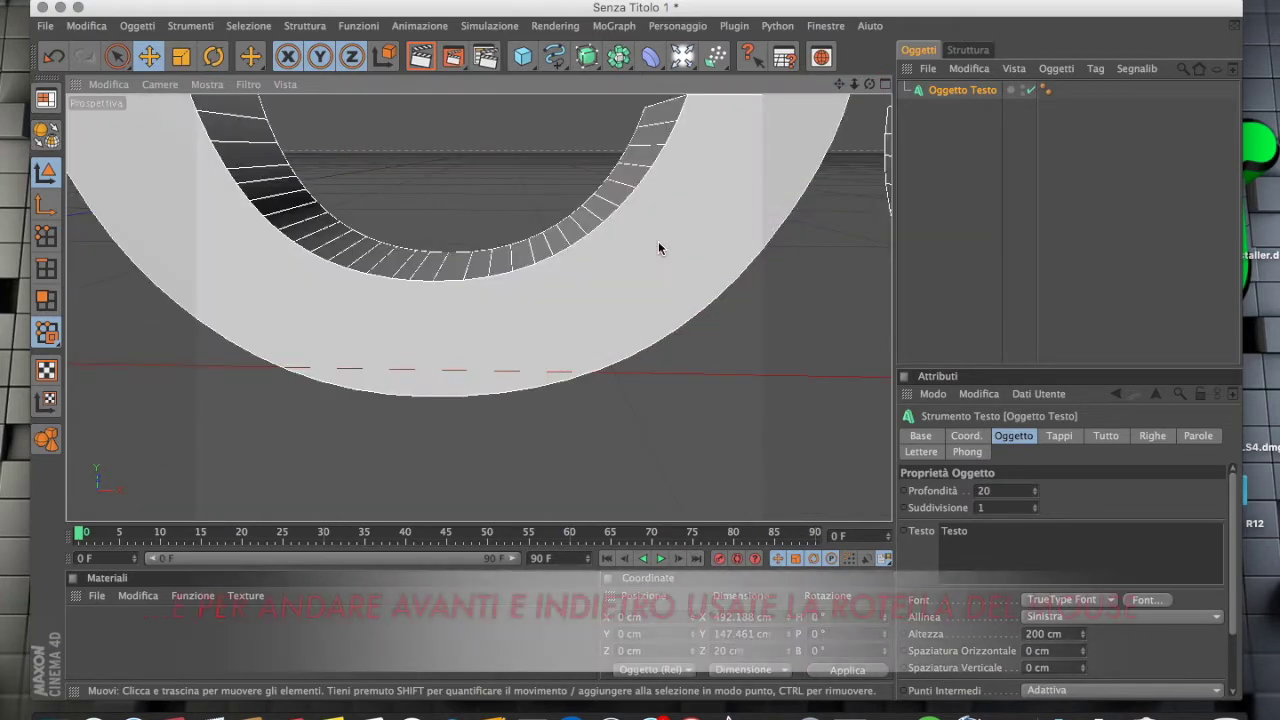
{"action": "scroll", "coordinate": [658, 247], "scroll_direction": "down", "scroll_amount": 5}
{"action": "scroll", "coordinate": [658, 247], "scroll_direction": "down", "scroll_amount": 3}
{"action": "scroll", "coordinate": [658, 248], "scroll_direction": "down", "scroll_amount": 3}
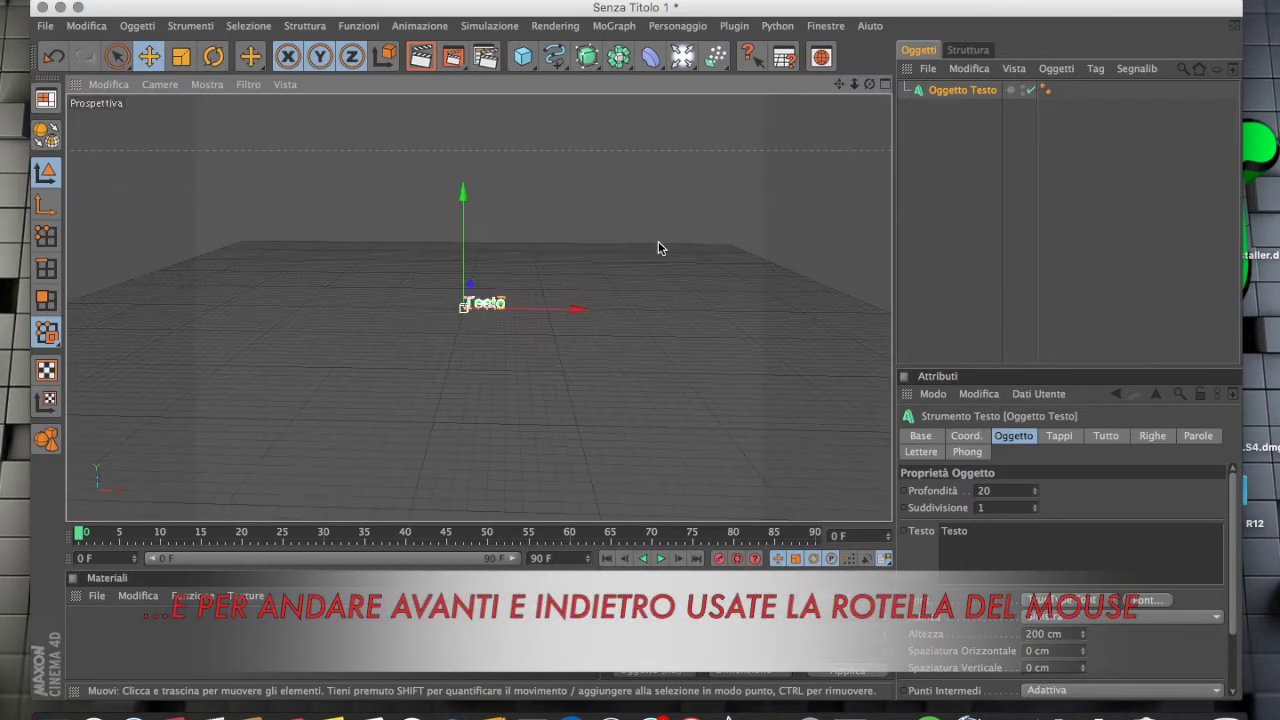
{"action": "scroll", "coordinate": [658, 248], "scroll_direction": "down", "scroll_amount": 1}
{"action": "scroll", "coordinate": [658, 248], "scroll_direction": "up", "scroll_amount": 2}
{"action": "scroll", "coordinate": [658, 248], "scroll_direction": "up", "scroll_amount": 2}
{"action": "scroll", "coordinate": [658, 248], "scroll_direction": "up", "scroll_amount": 3}
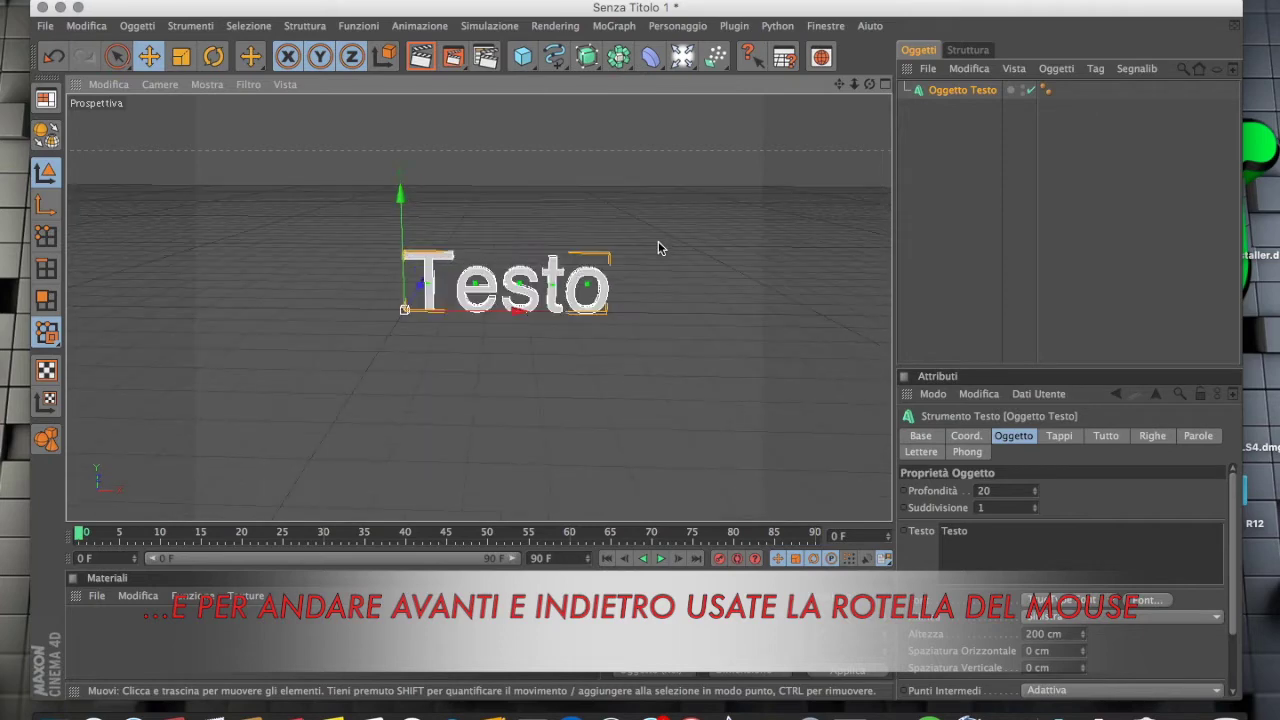
{"action": "scroll", "coordinate": [658, 248], "scroll_direction": "up", "scroll_amount": 2}
{"action": "left_click_drag", "start_coordinate": [869, 86], "coordinate": [830, 110]}
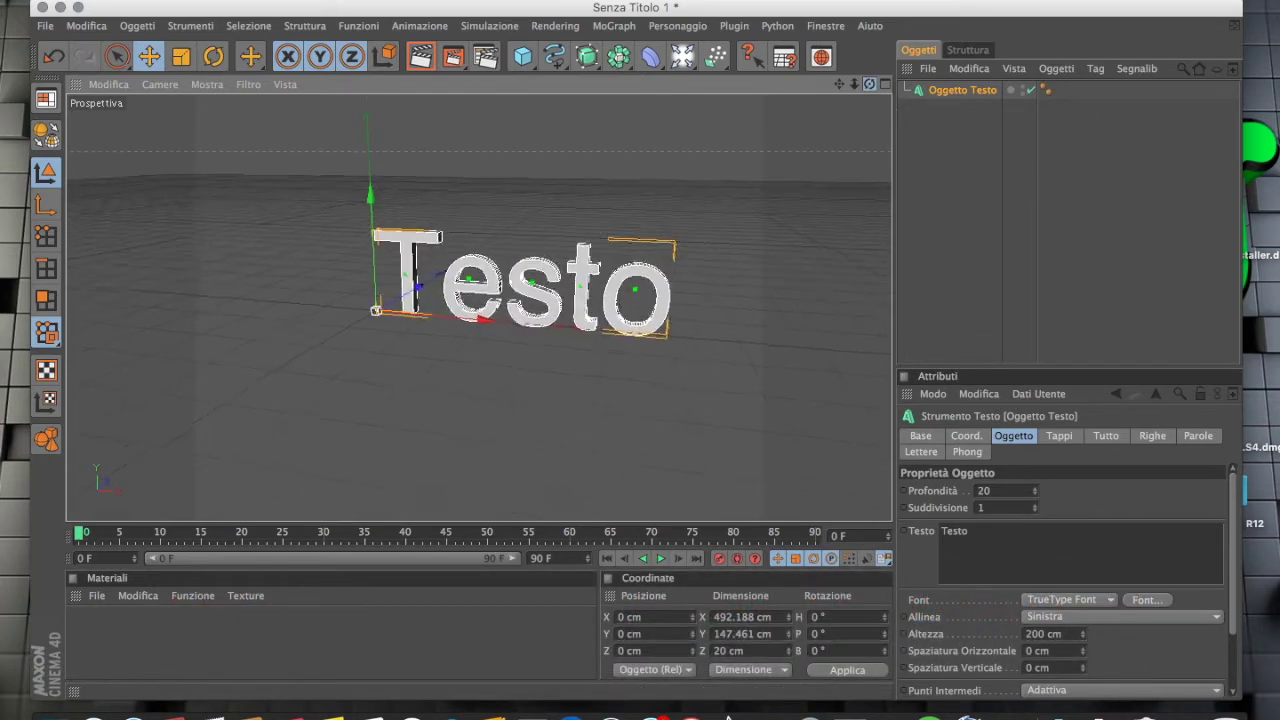
{"action": "mouse_move", "coordinate": [869, 86]}
{"action": "left_mouse_down"}
{"action": "mouse_move", "coordinate": [464, 298]}
{"action": "mouse_move", "coordinate": [850, 350]}
{"action": "left_mouse_up"}
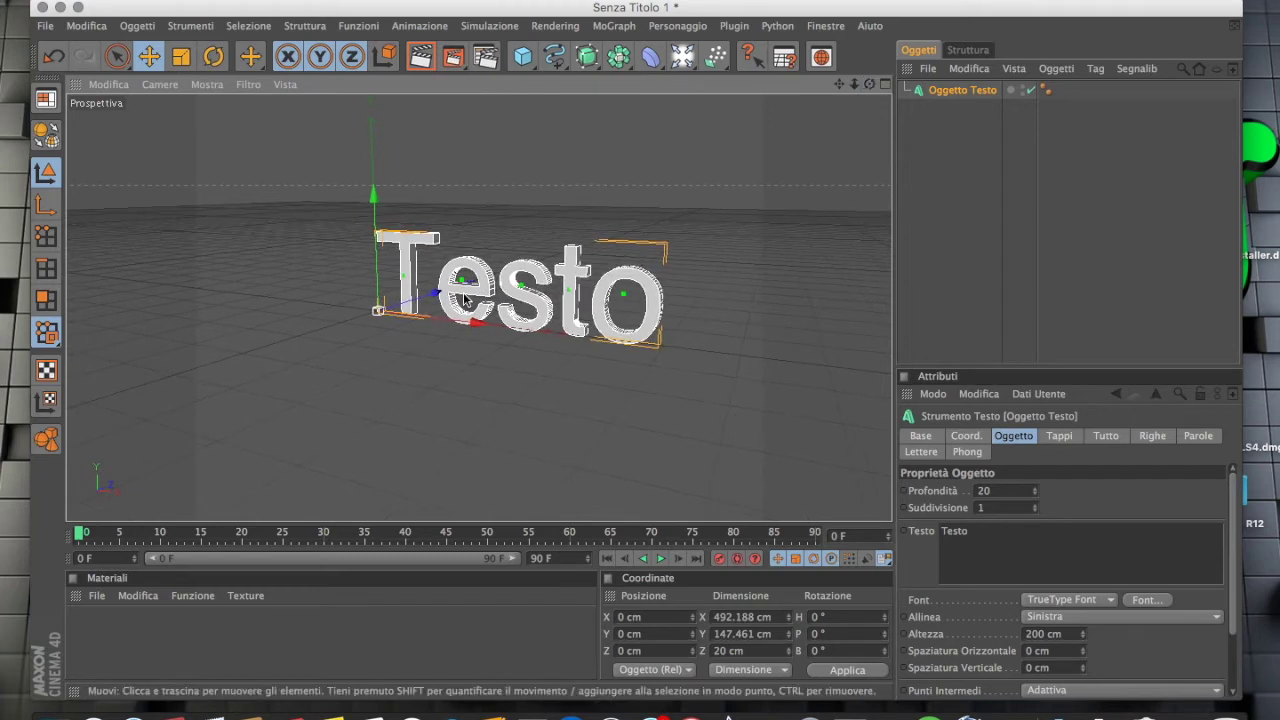
{"action": "double_click", "coordinate": [954, 531]}
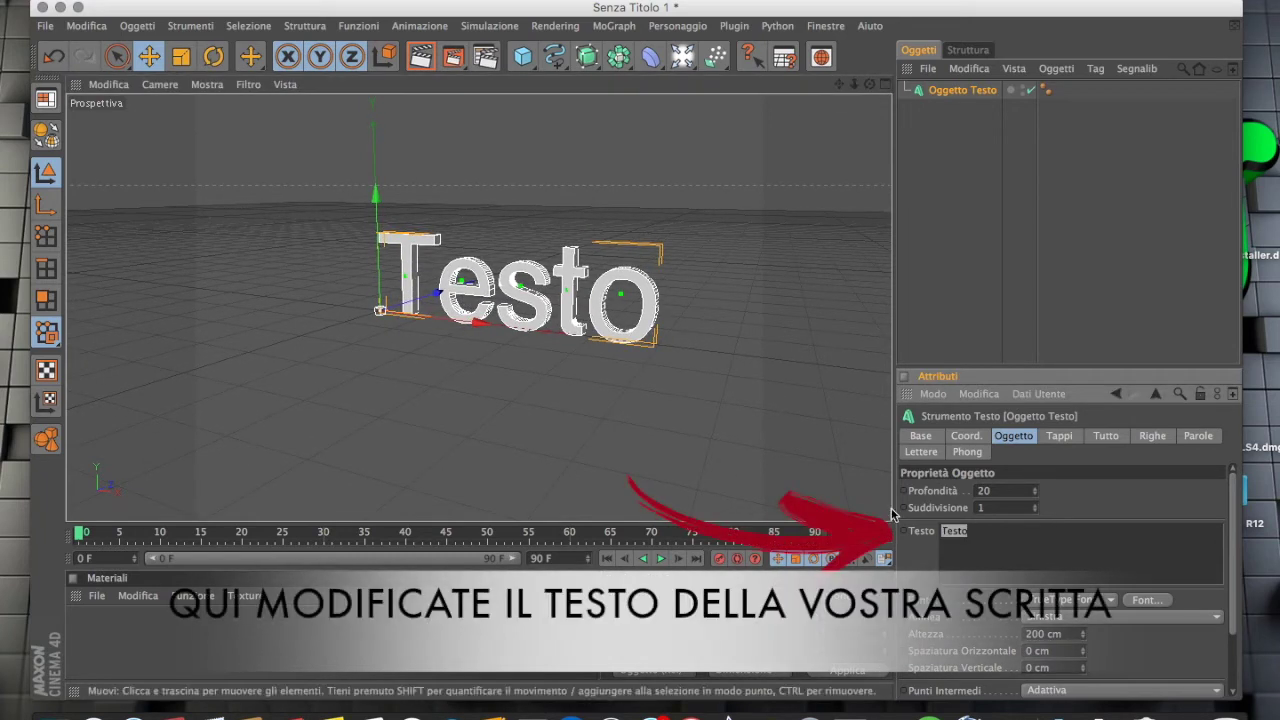
Step: Change the 3D text from 'Testo' to 'S4MU' and reselect the text object
{"action": "type", "text": "S"}
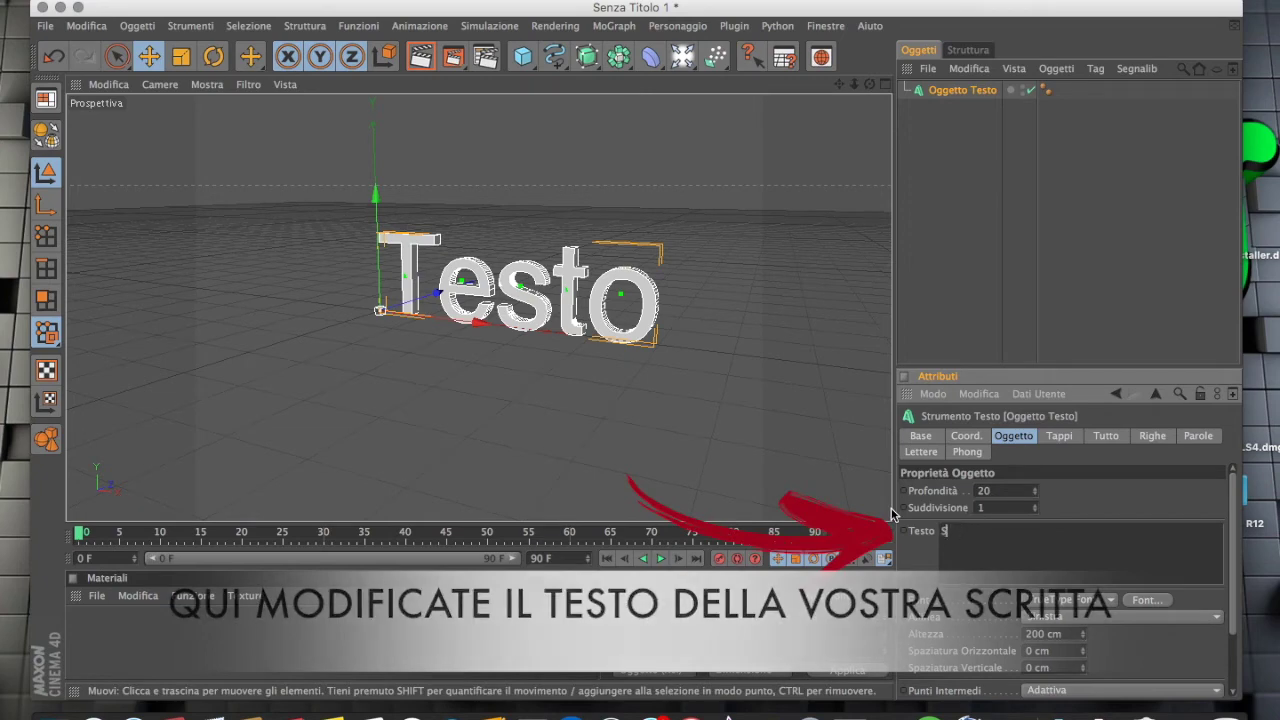
{"action": "type", "text": "4MU"}
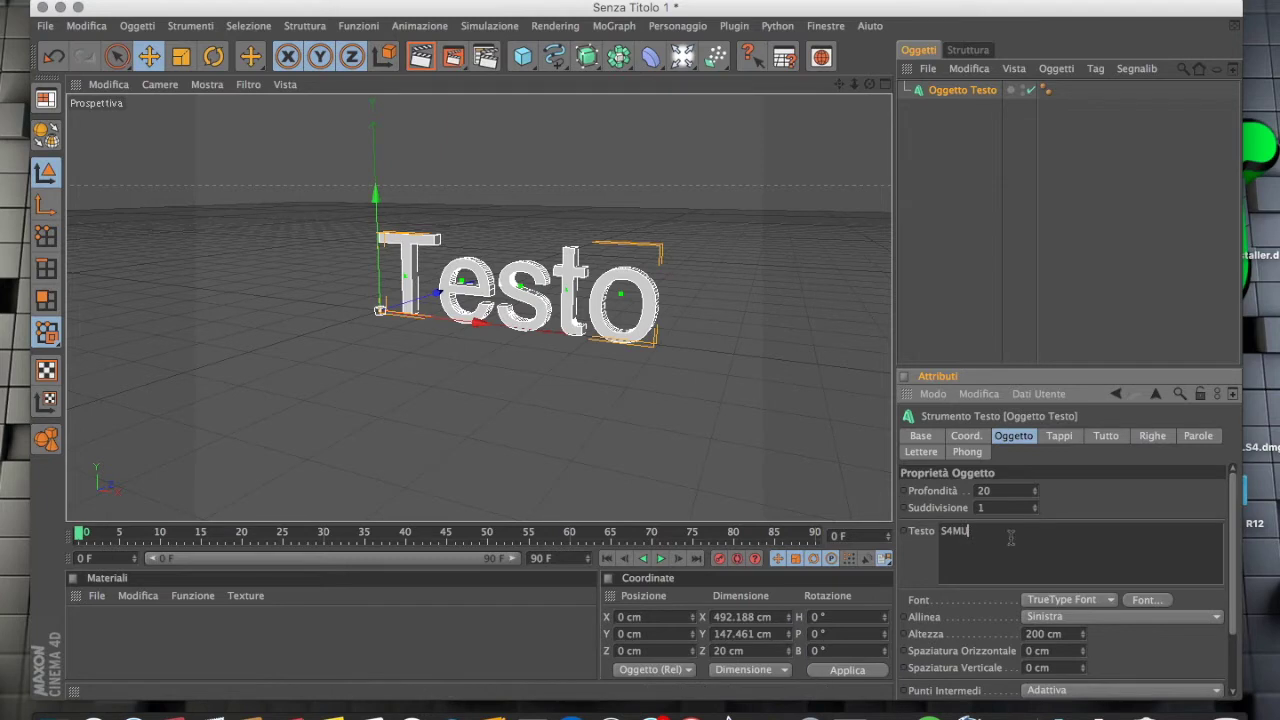
{"action": "left_click", "coordinate": [1035, 338]}
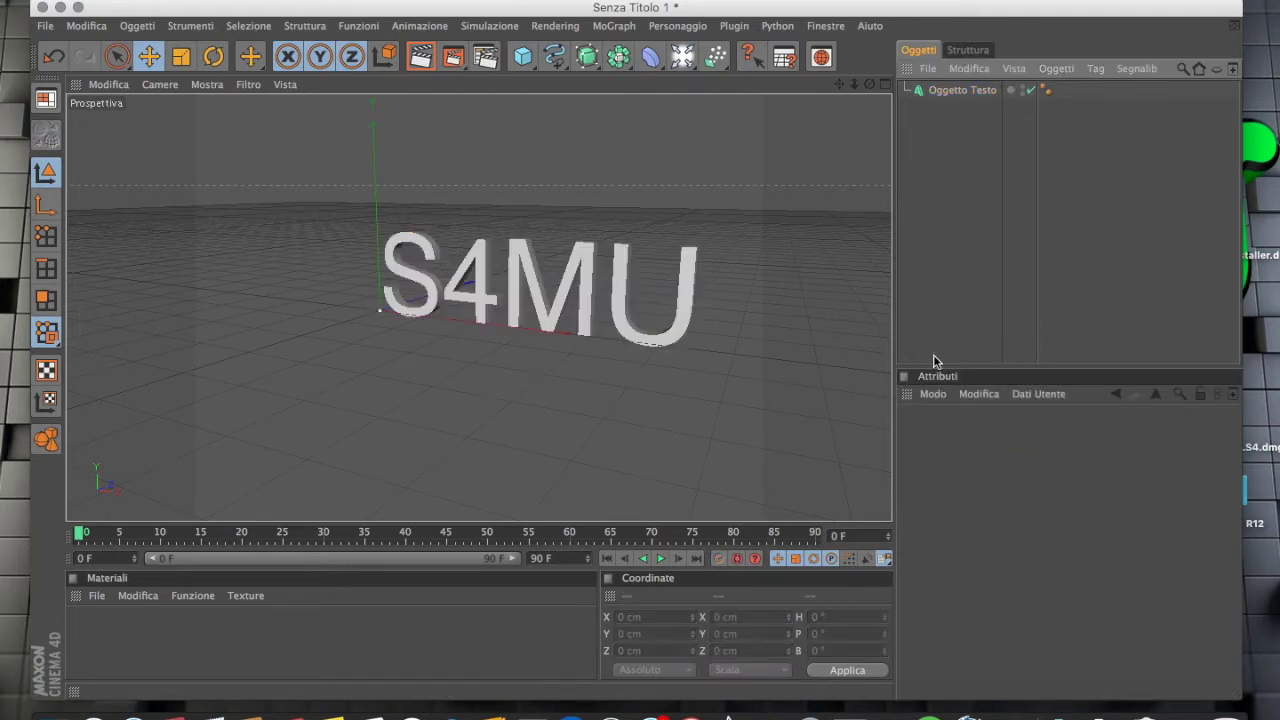
{"action": "left_click", "coordinate": [950, 92]}
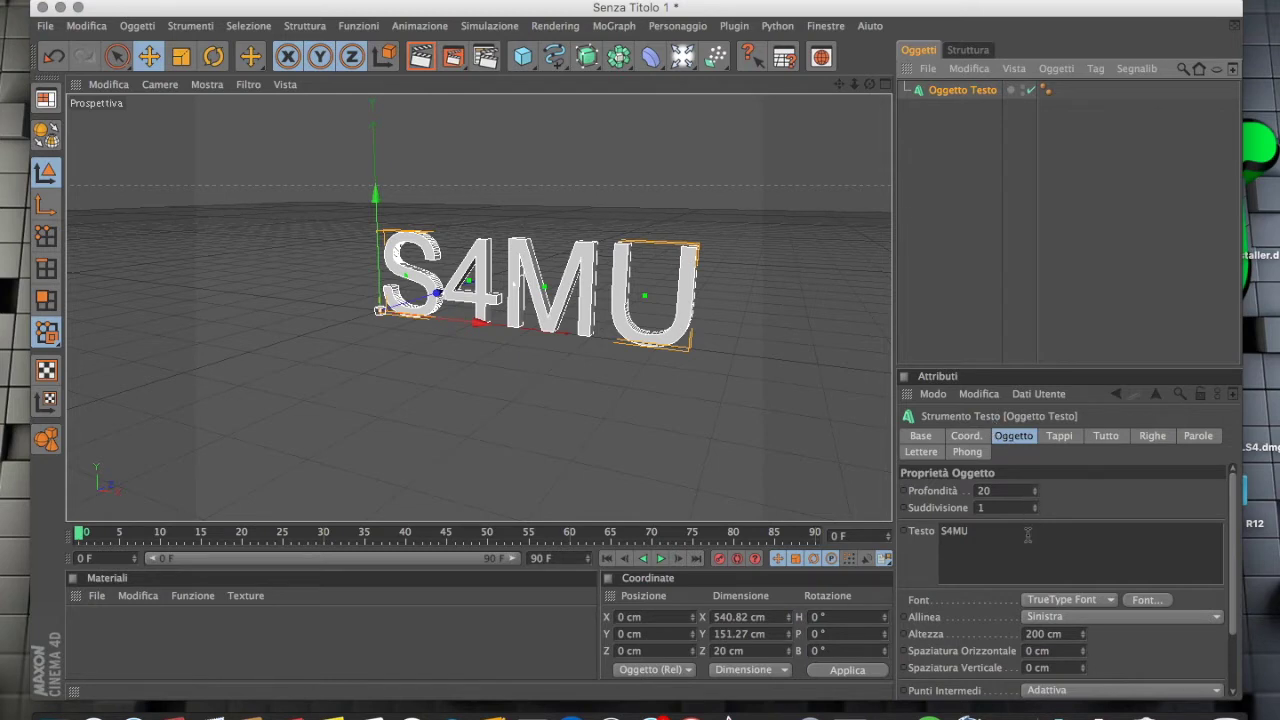
Step: Set the text object's extrusion depth (Profondità) to 100 cm
{"action": "left_click", "coordinate": [1055, 441]}
{"action": "left_click", "coordinate": [1020, 434]}
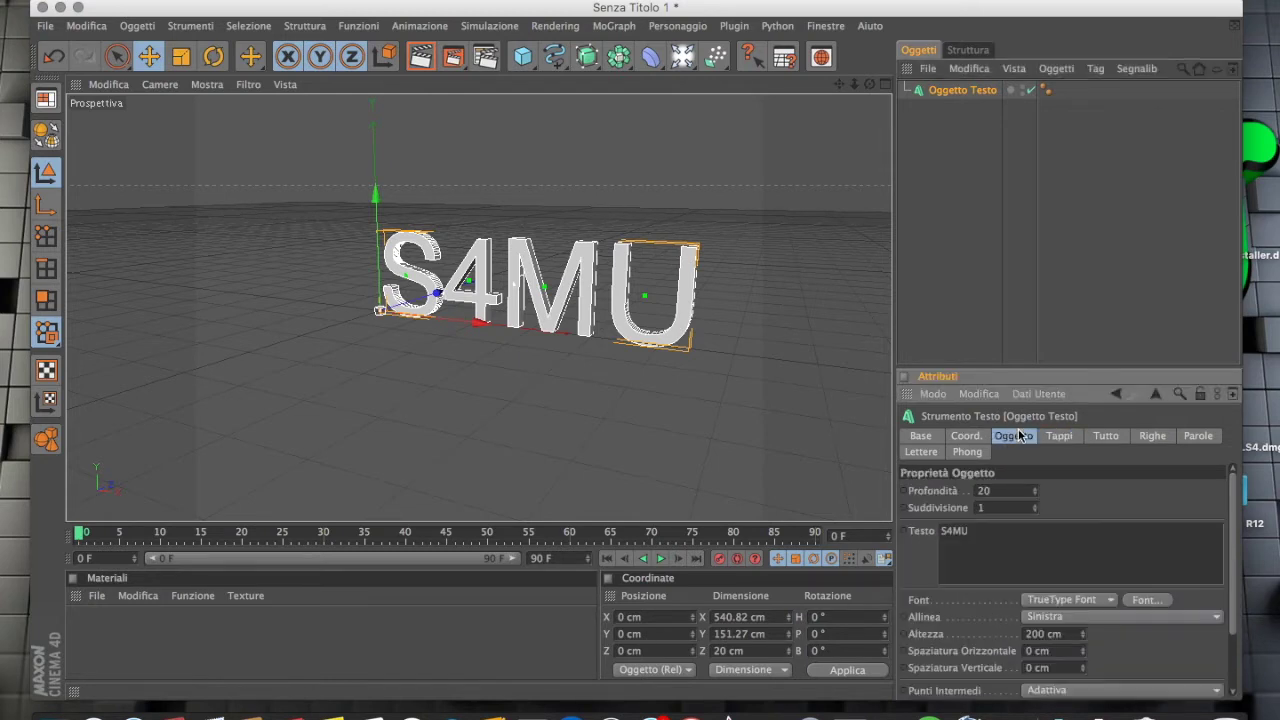
{"action": "left_click", "coordinate": [1007, 492]}
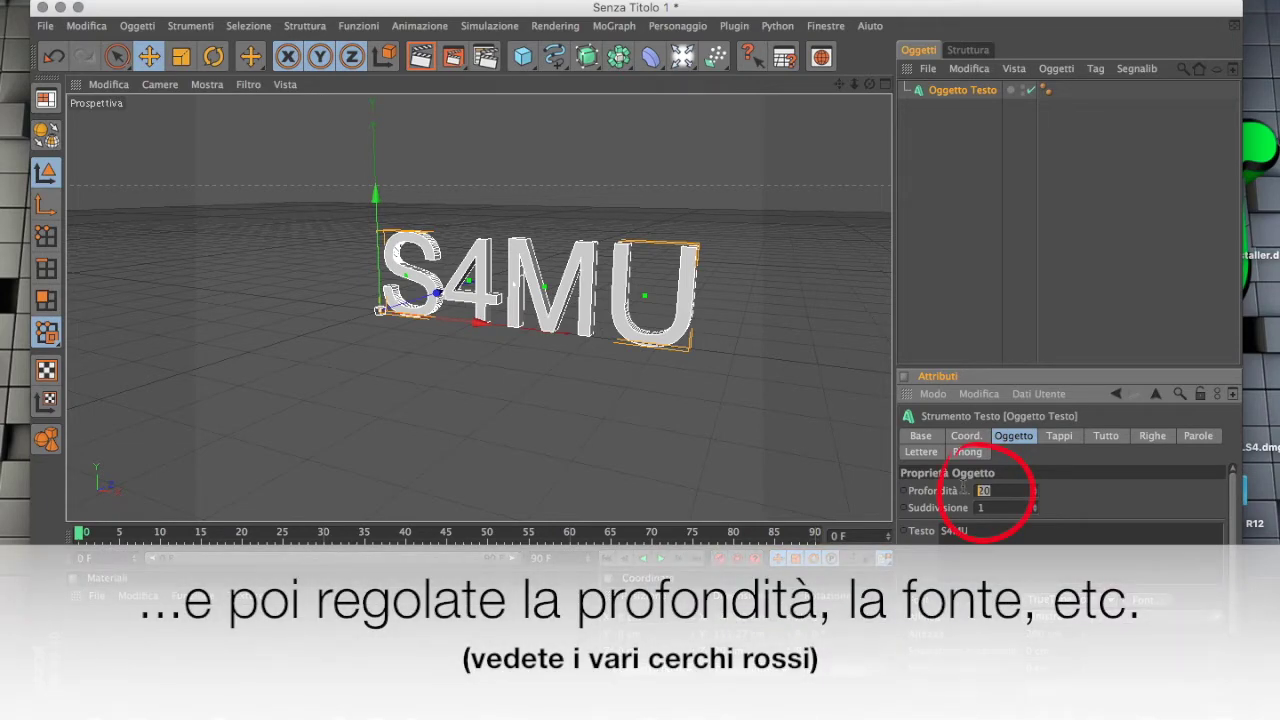
{"action": "type", "text": "100"}
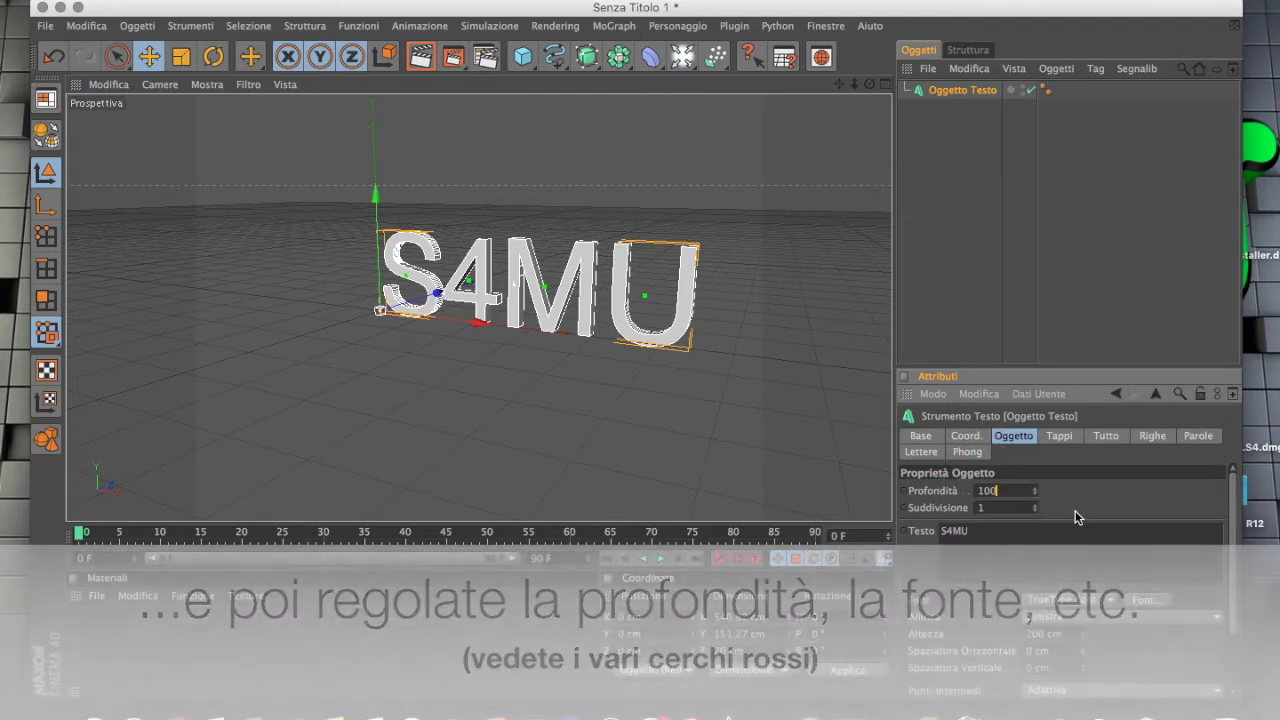
{"action": "key", "text": "Return"}
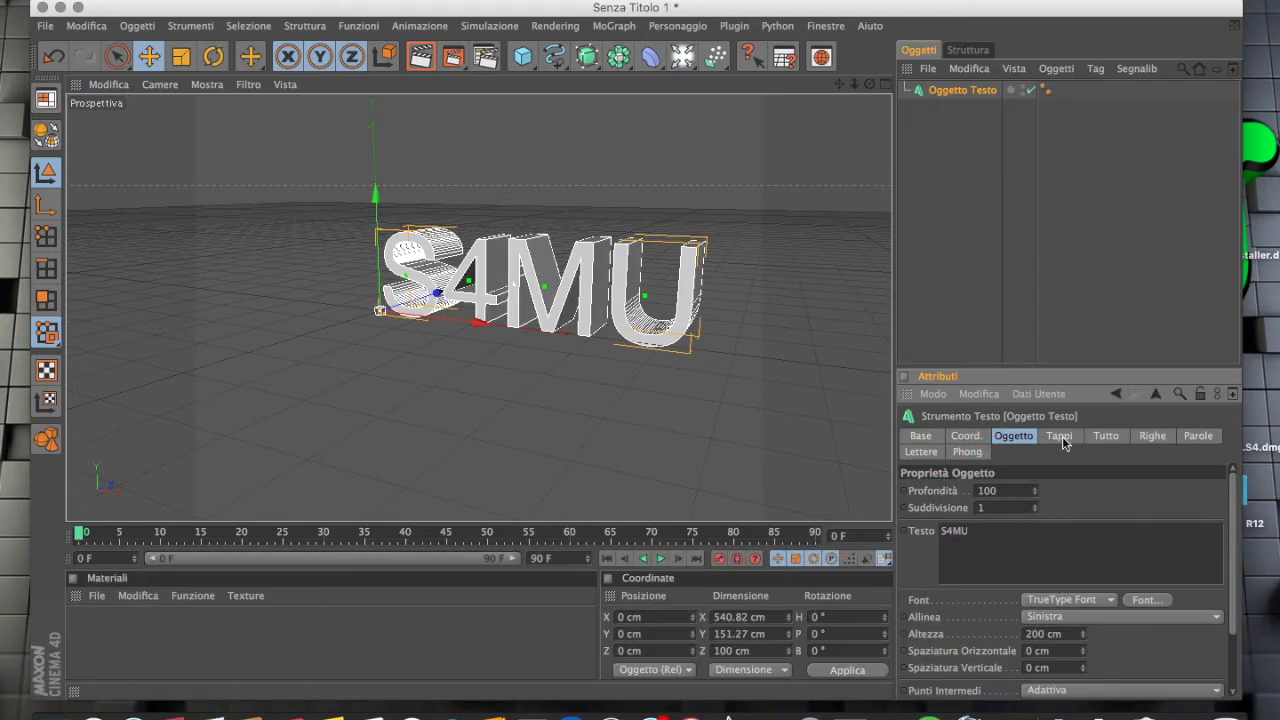
{"action": "left_click", "coordinate": [1147, 599]}
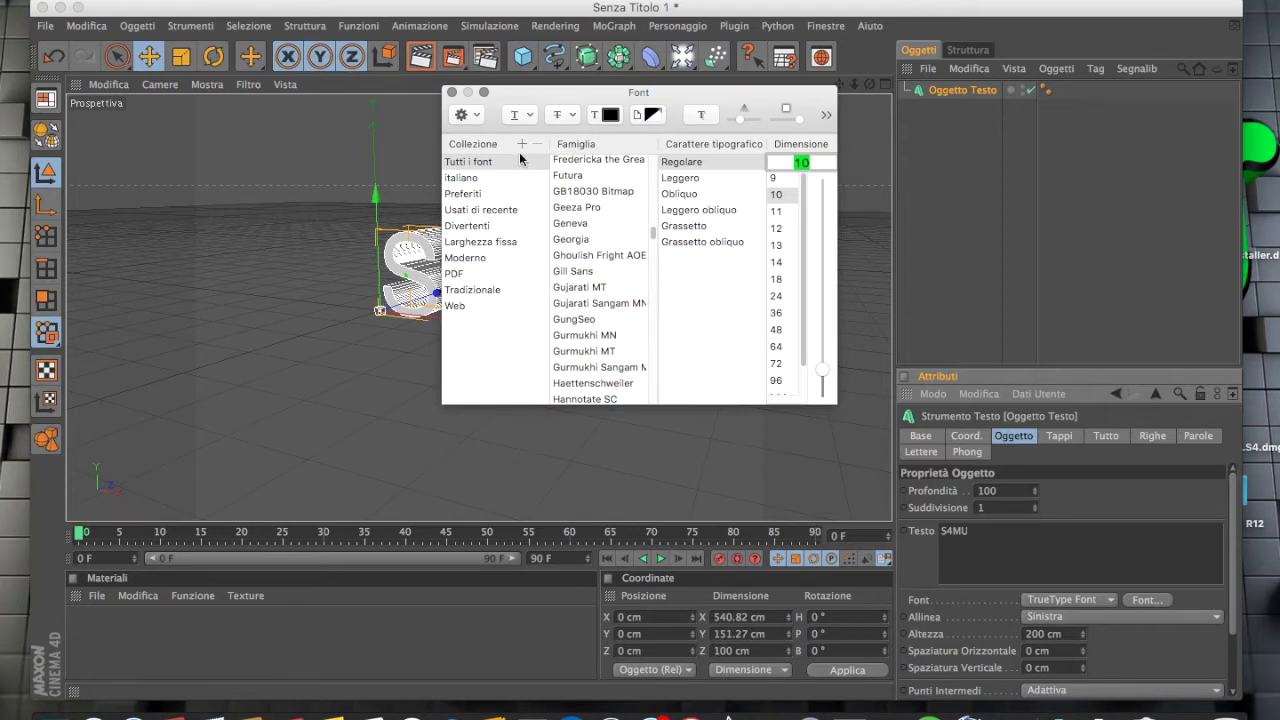
Step: Set the text font to American Typewriter Grassetto from the Divertenti collection
{"action": "left_click", "coordinate": [475, 211]}
{"action": "left_click", "coordinate": [458, 195]}
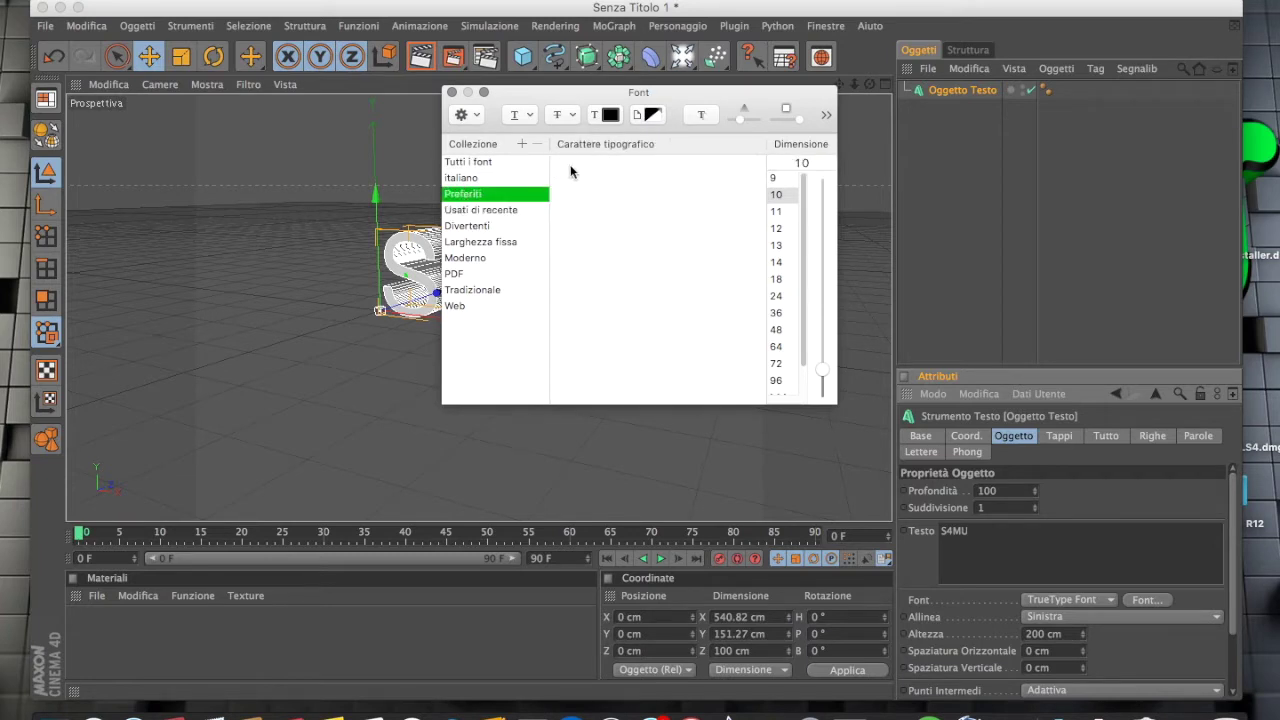
{"action": "left_click", "coordinate": [470, 226]}
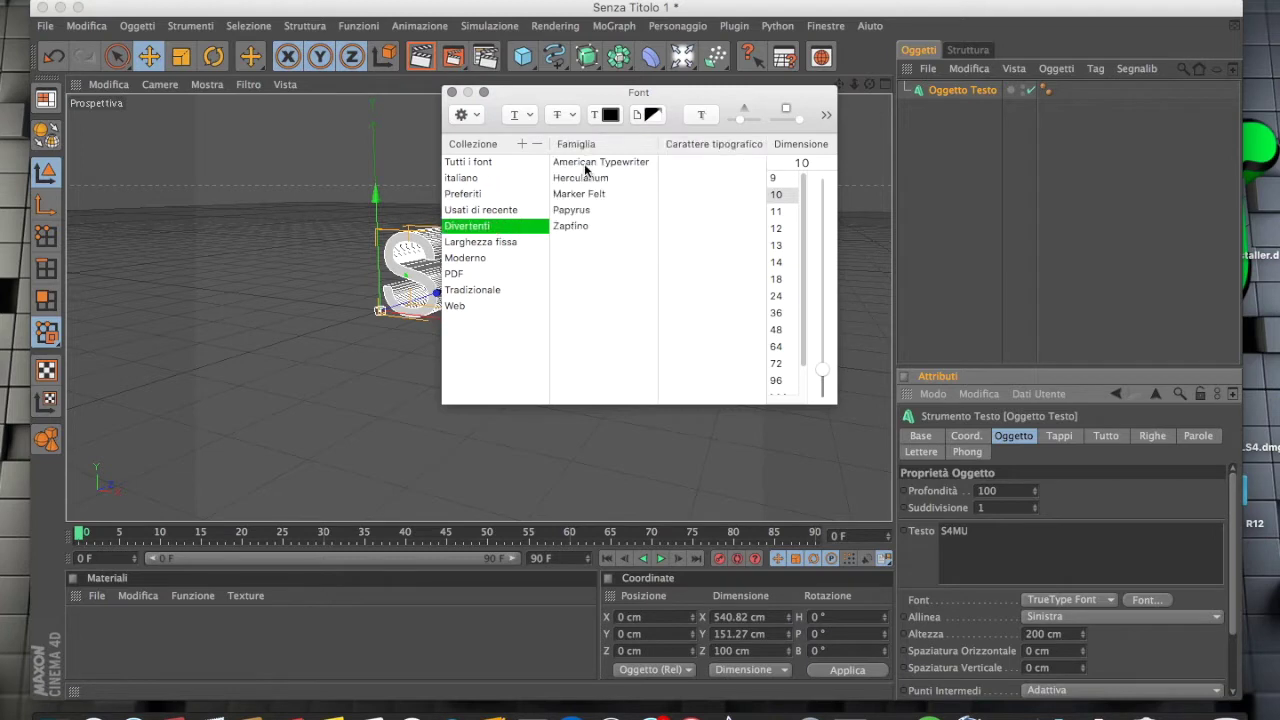
{"action": "left_click", "coordinate": [588, 164]}
{"action": "left_click", "coordinate": [690, 195]}
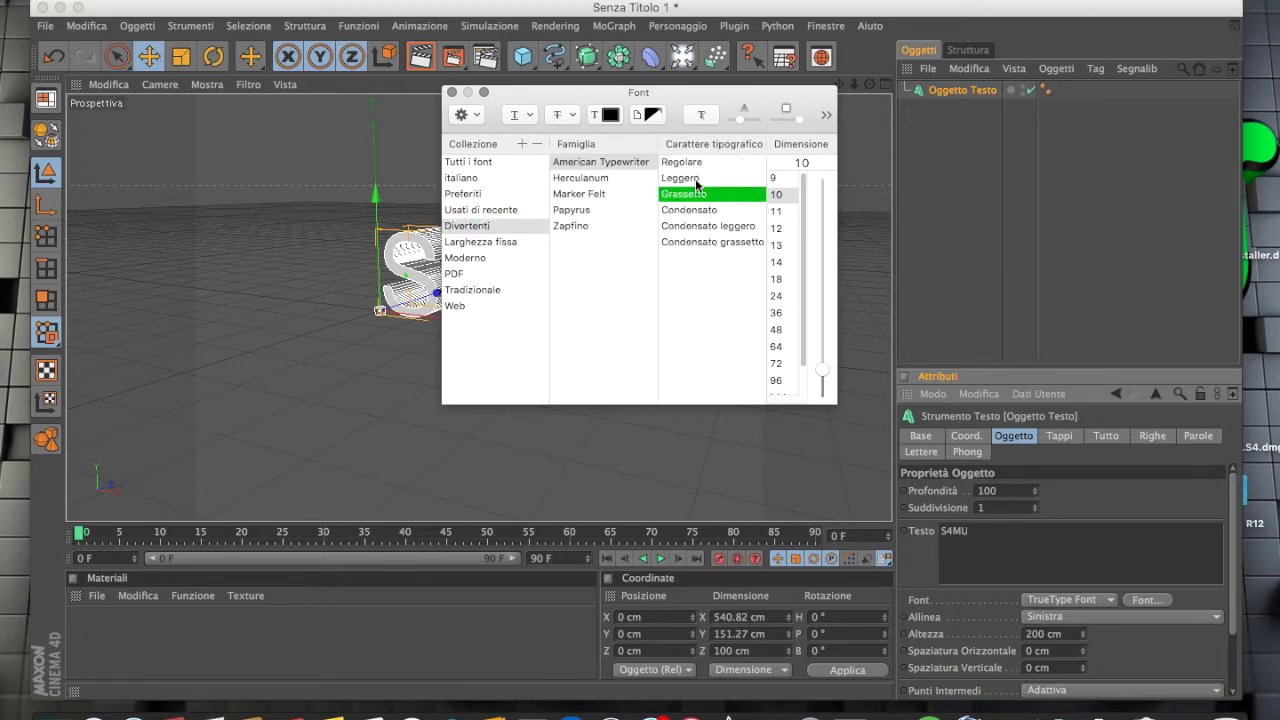
{"action": "left_click", "coordinate": [451, 92]}
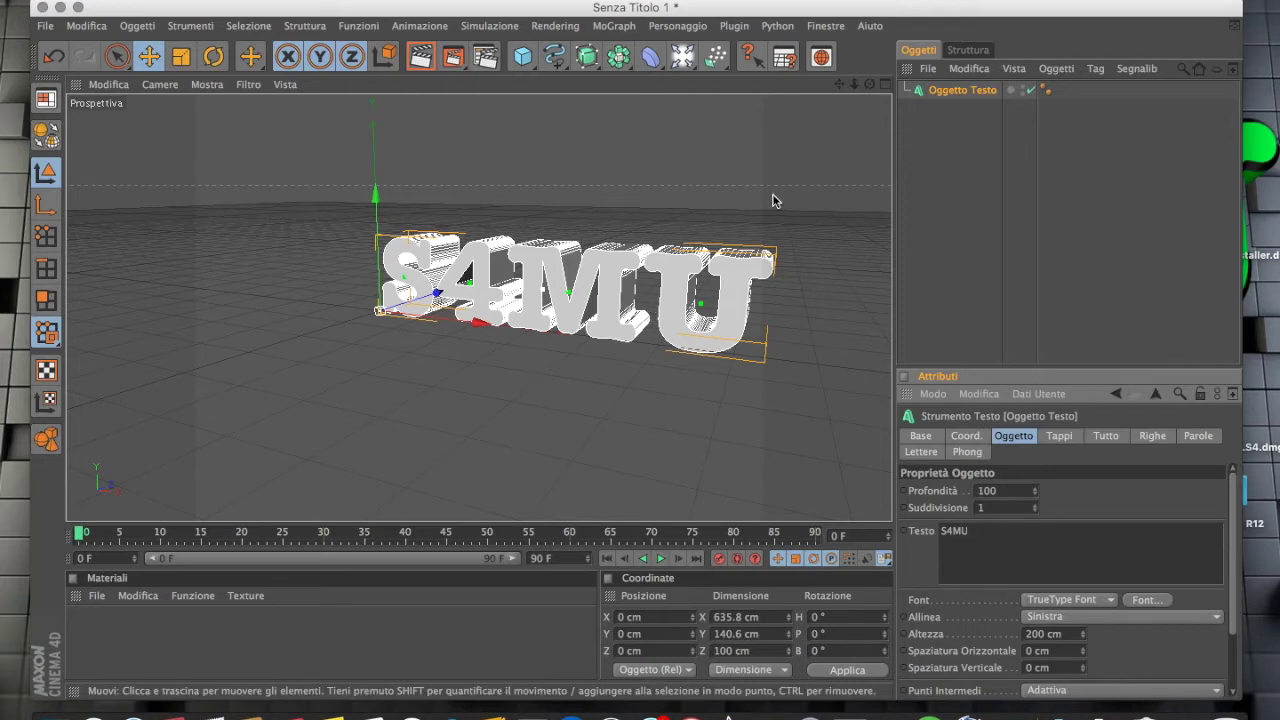
Step: Orbit to a low front view and set the text's Allinea alignment to Centrato
{"action": "mouse_move", "coordinate": [869, 85]}
{"action": "left_mouse_down"}
{"action": "mouse_move", "coordinate": [830, 70]}
{"action": "mouse_move", "coordinate": [800, 90]}
{"action": "mouse_move", "coordinate": [815, 72]}
{"action": "mouse_move", "coordinate": [672, 562]}
{"action": "left_mouse_up"}
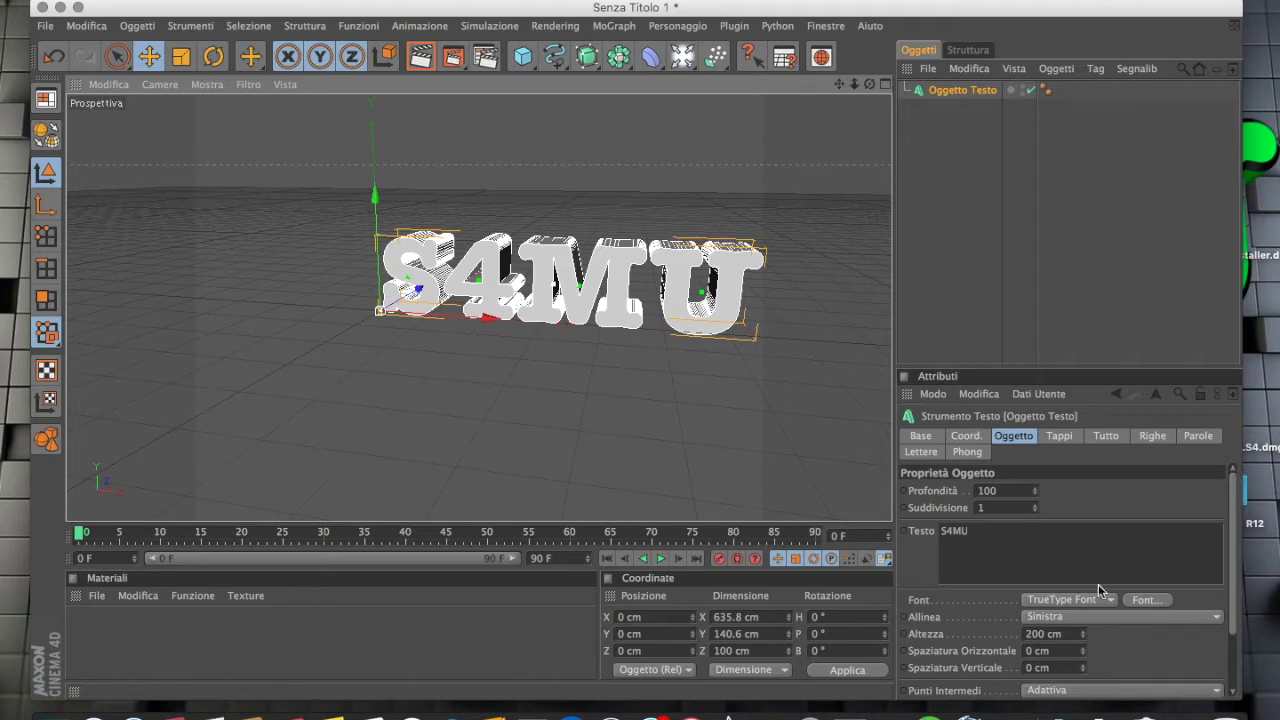
{"action": "left_click", "coordinate": [1118, 616]}
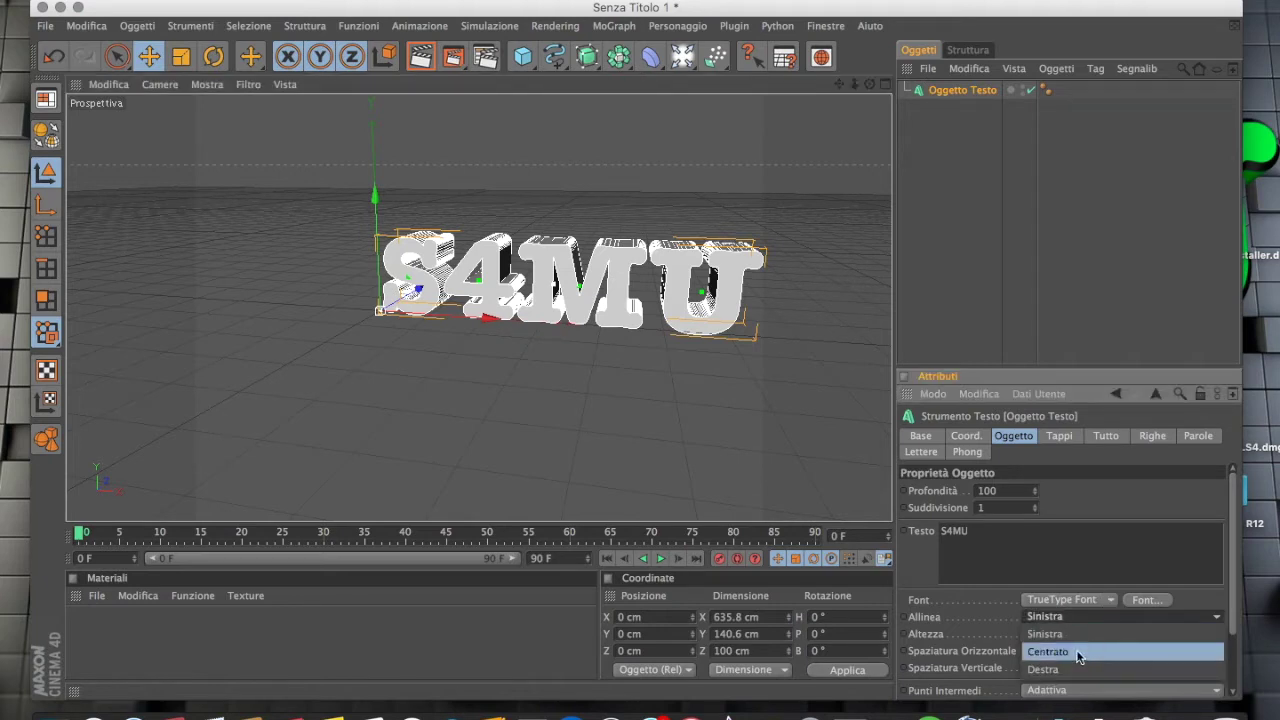
{"action": "left_click", "coordinate": [1048, 651]}
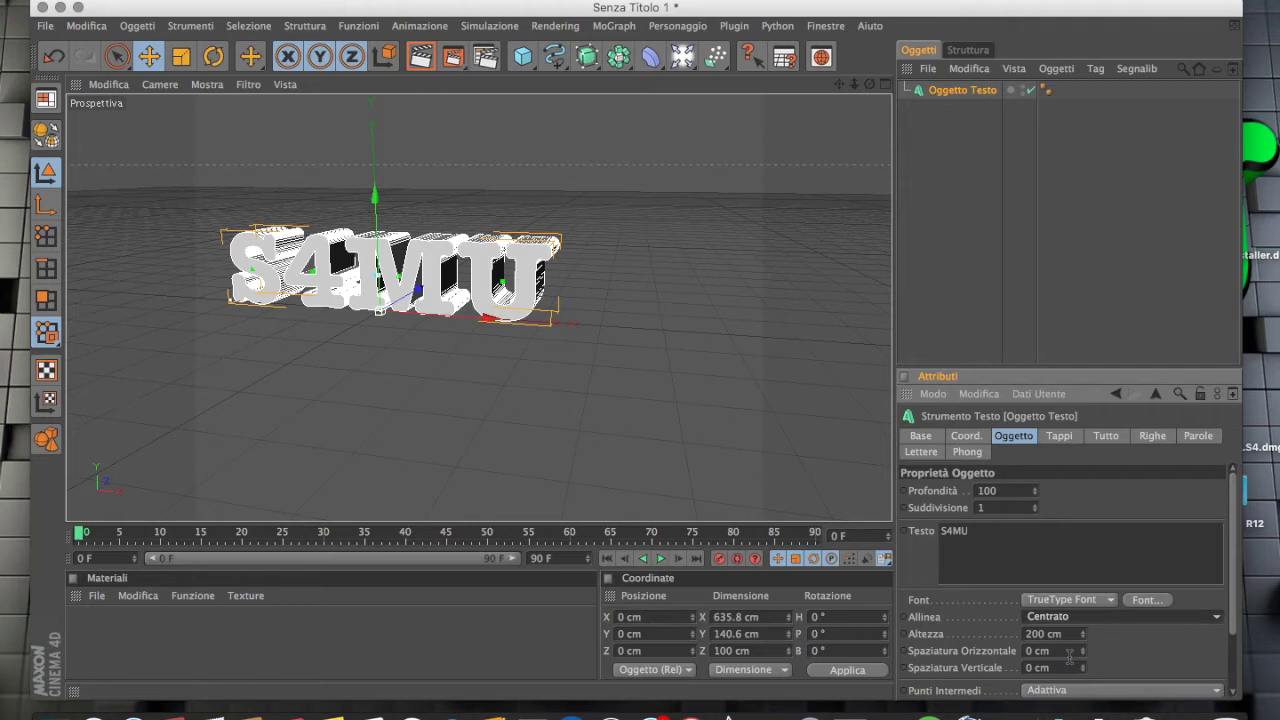
Step: Move the S4MU text to about X 1.687, Y 41.379, Z −106.443 cm, then reselect it
{"action": "left_click_drag", "start_coordinate": [480, 400], "coordinate": [468, 398], "text": "alt"}
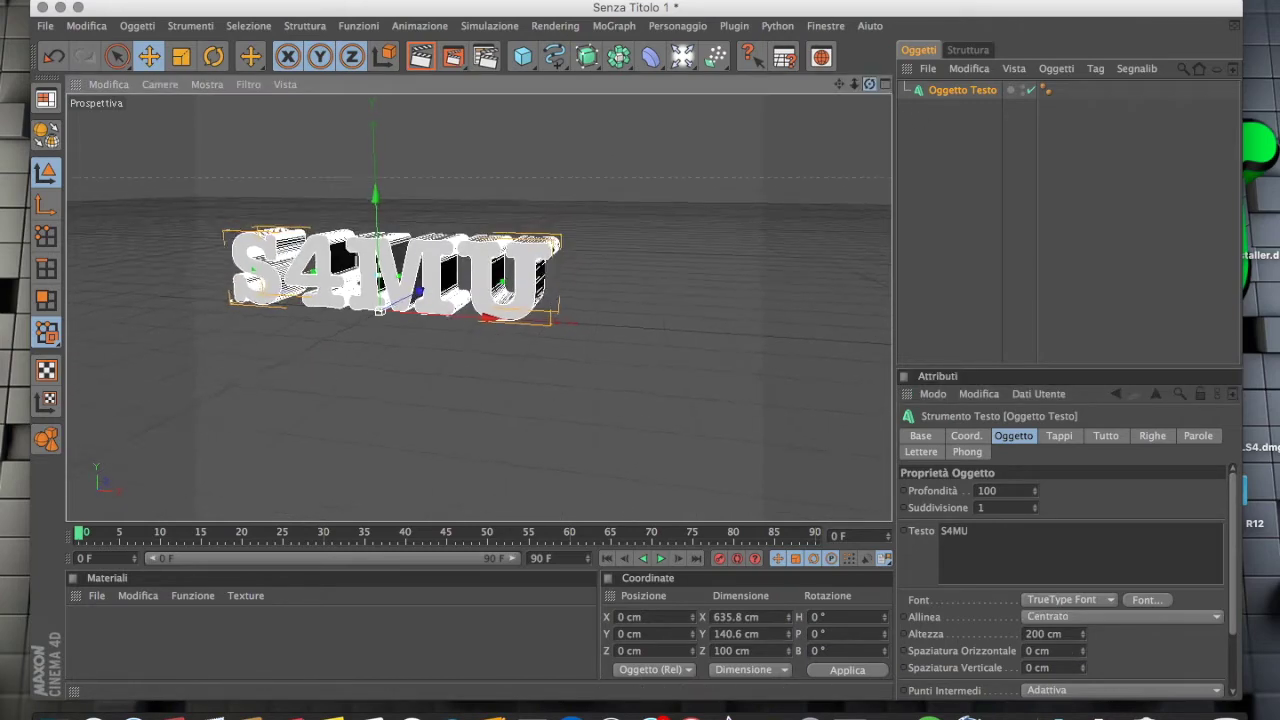
{"action": "left_click_drag", "start_coordinate": [839, 84], "coordinate": [497, 320]}
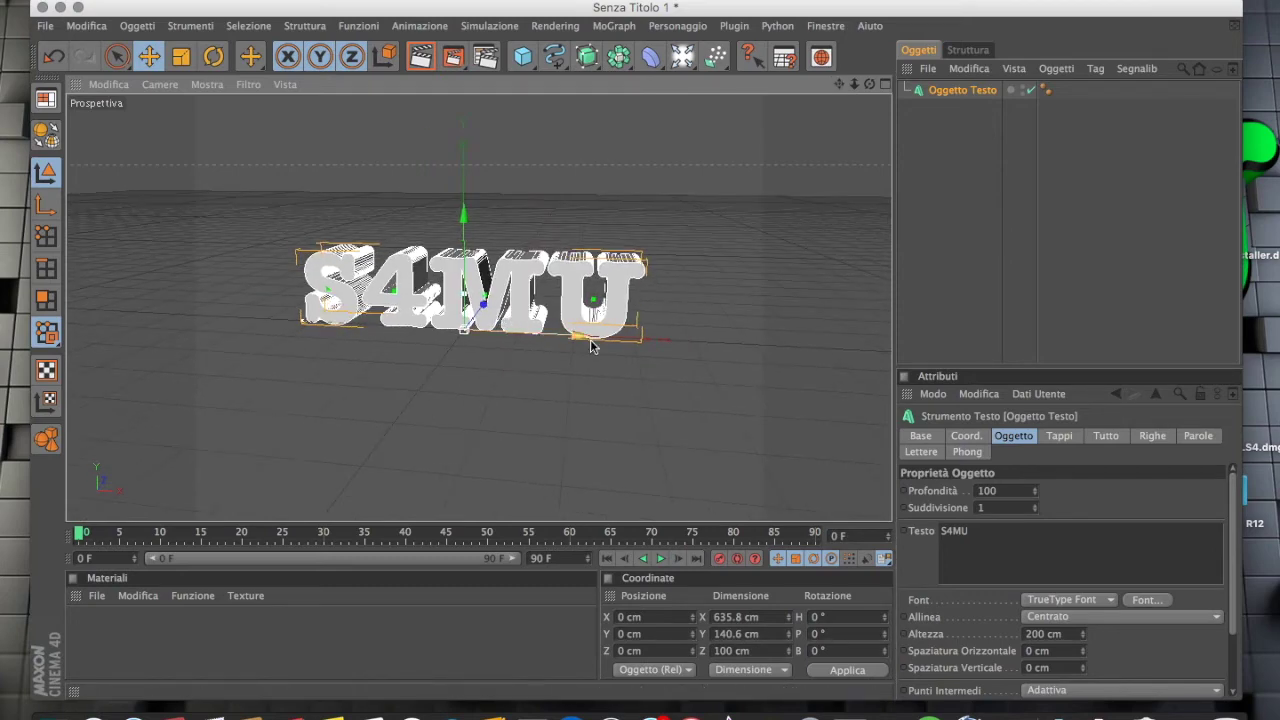
{"action": "left_click_drag", "start_coordinate": [580, 341], "coordinate": [583, 341]}
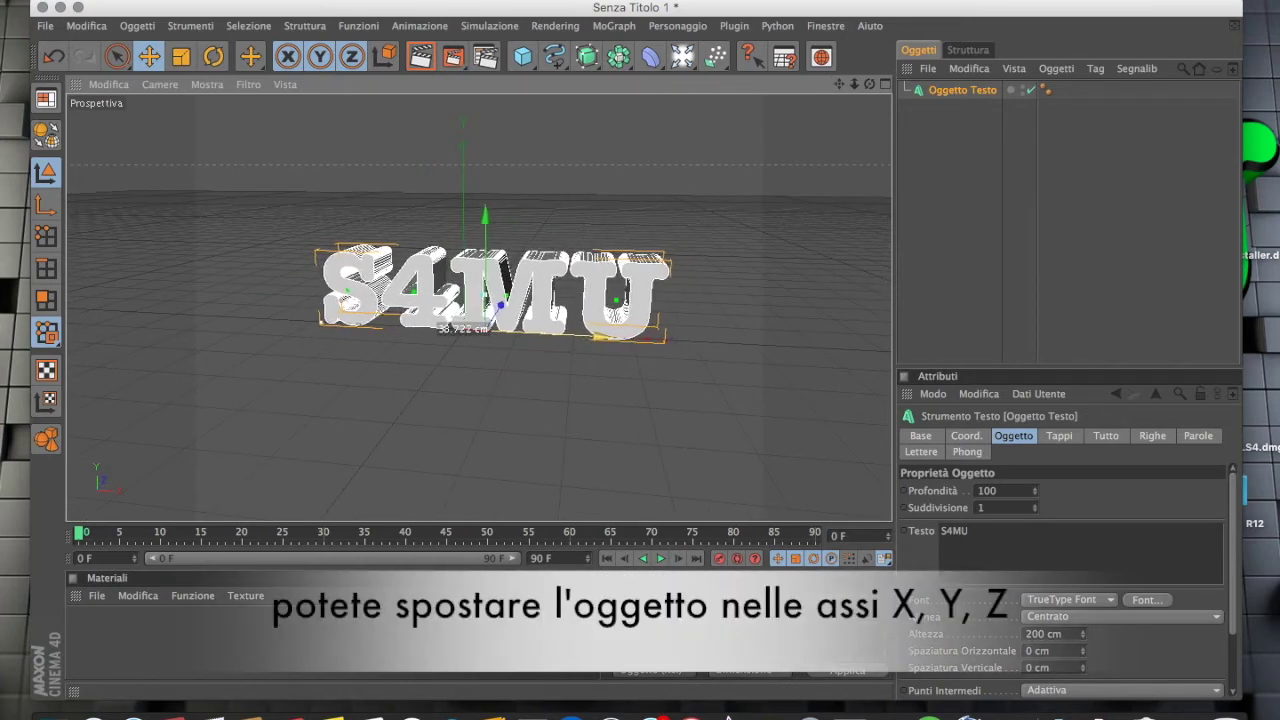
{"action": "mouse_move", "coordinate": [465, 214]}
{"action": "left_mouse_down"}
{"action": "mouse_move", "coordinate": [464, 174]}
{"action": "mouse_move", "coordinate": [464, 194]}
{"action": "left_mouse_up"}
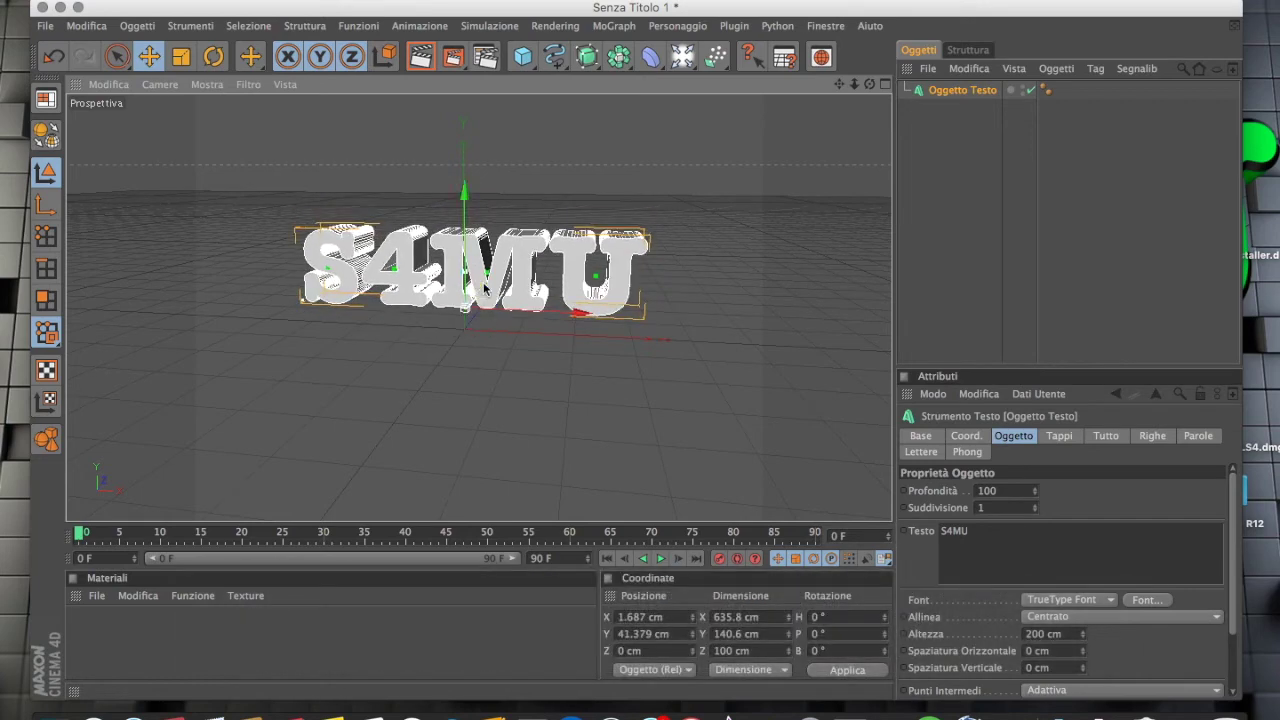
{"action": "left_click_drag", "start_coordinate": [481, 287], "coordinate": [480, 295]}
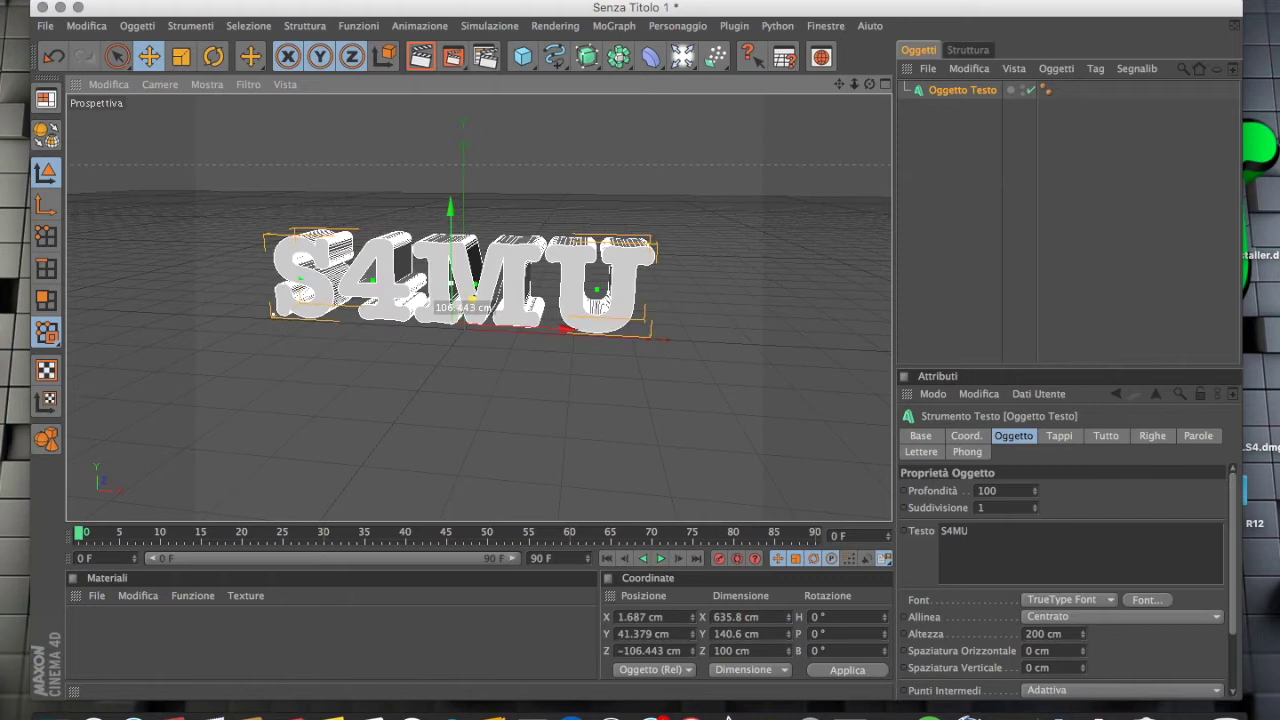
{"action": "left_click", "coordinate": [731, 295]}
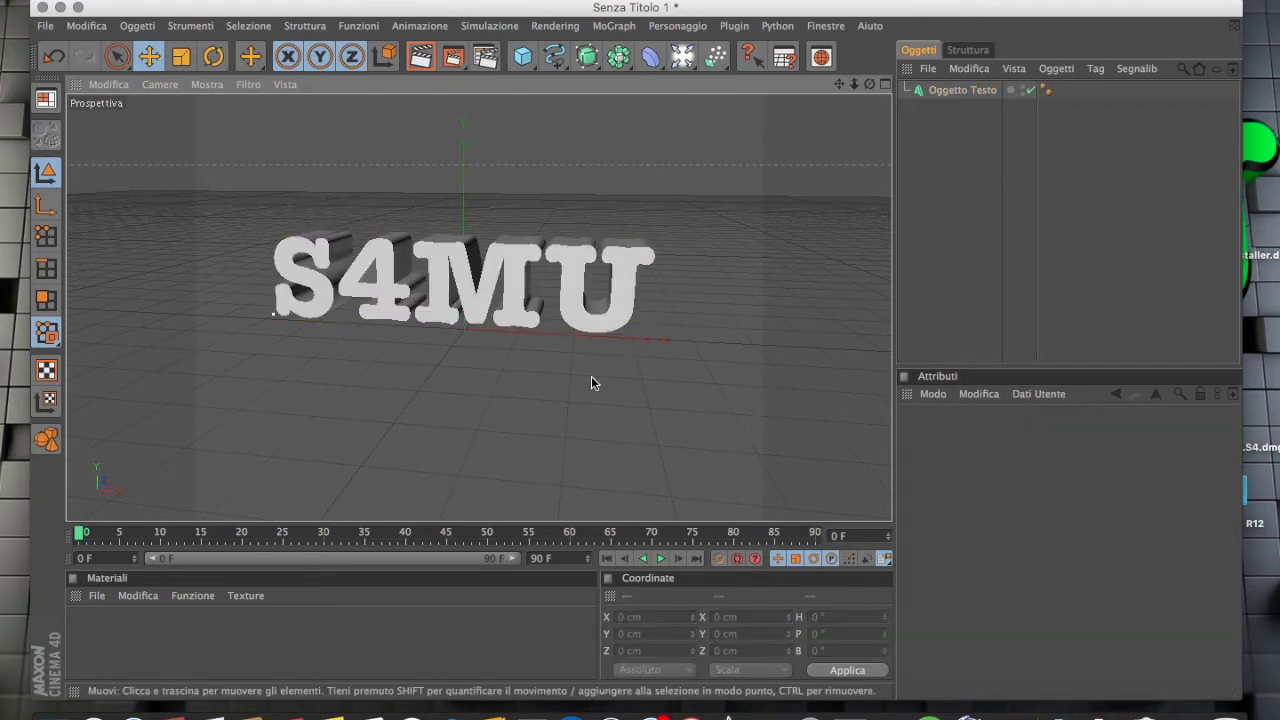
{"action": "left_click", "coordinate": [960, 90]}
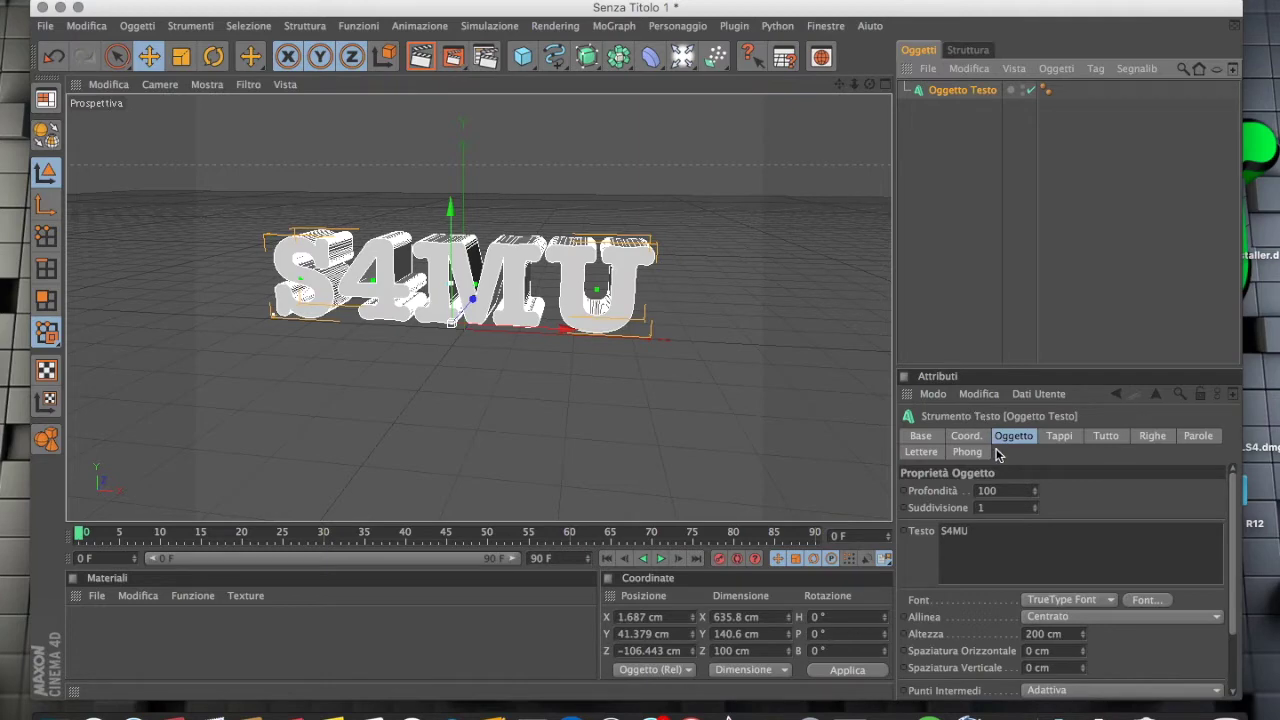
Step: Give both text caps 5 cm Smussatura Tappo fillets and create a new material
{"action": "left_click", "coordinate": [1071, 437]}
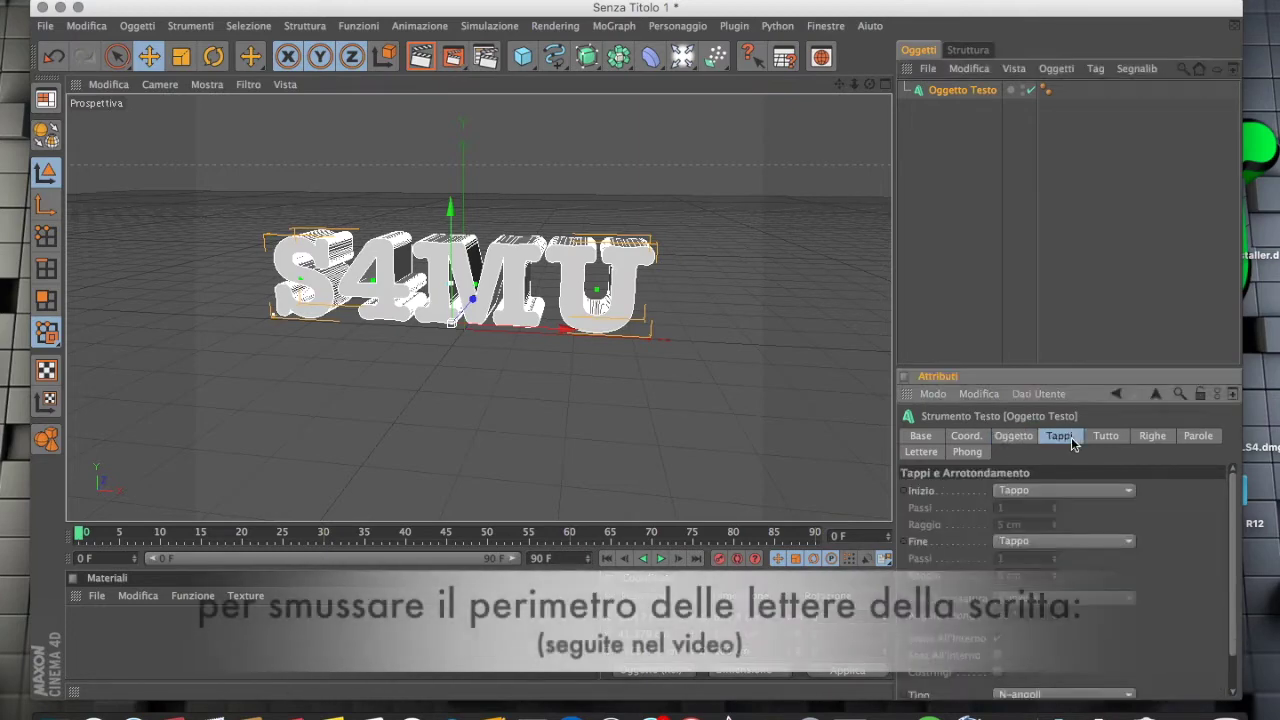
{"action": "left_click", "coordinate": [1077, 490]}
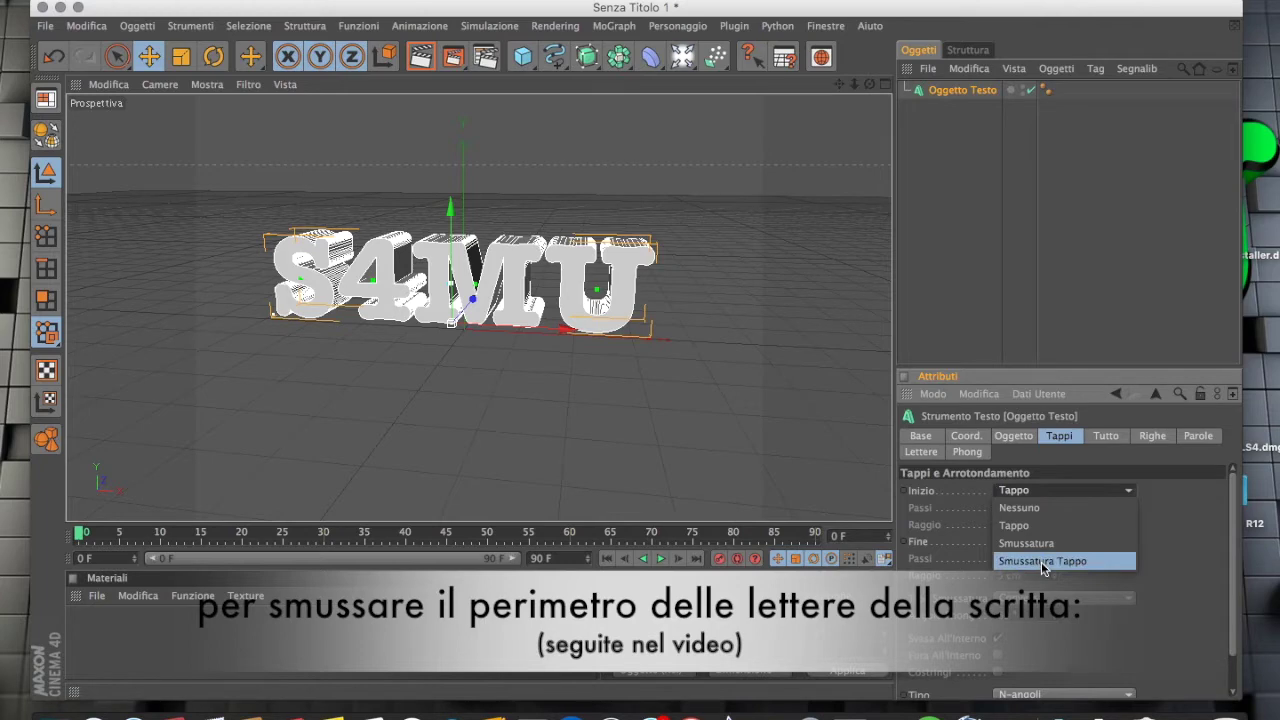
{"action": "left_click", "coordinate": [1041, 561]}
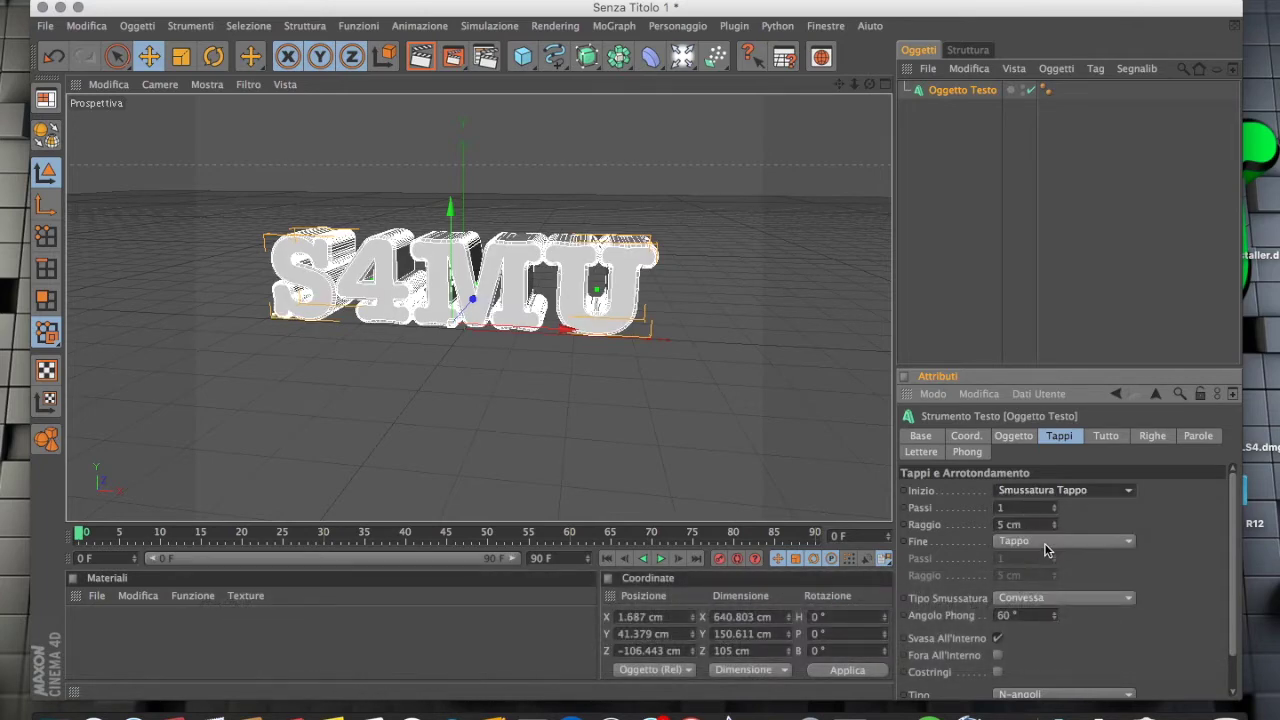
{"action": "left_click", "coordinate": [1045, 545]}
{"action": "left_click", "coordinate": [1042, 611]}
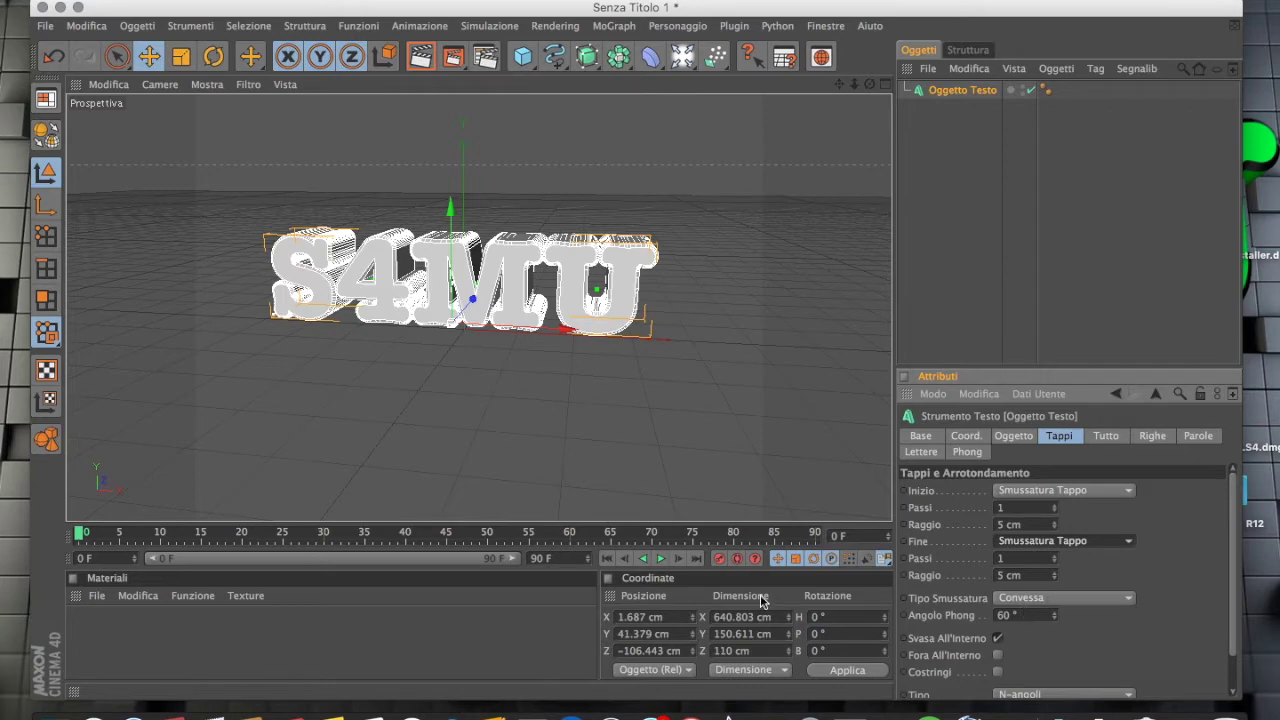
{"action": "double_click", "coordinate": [95, 623]}
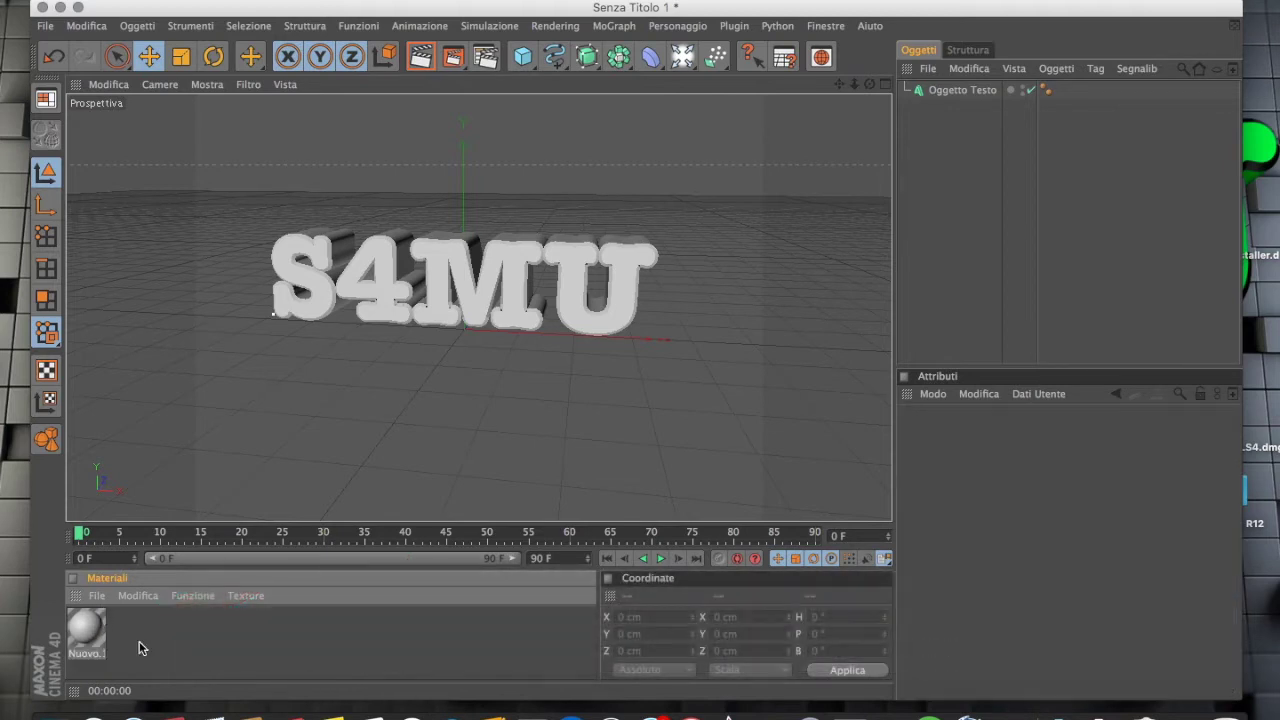
Step: Set the new material's colour to blue, RGB 8, 132, 233
{"action": "left_click", "coordinate": [86, 623]}
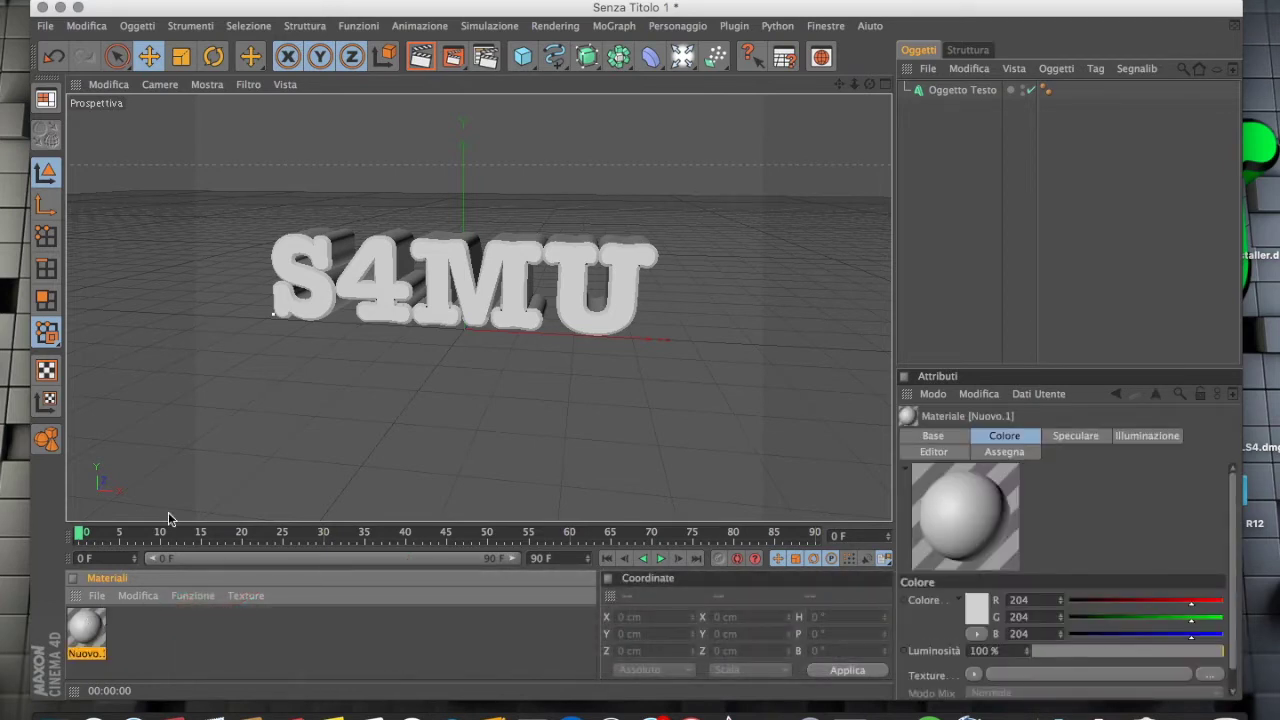
{"action": "double_click", "coordinate": [89, 628]}
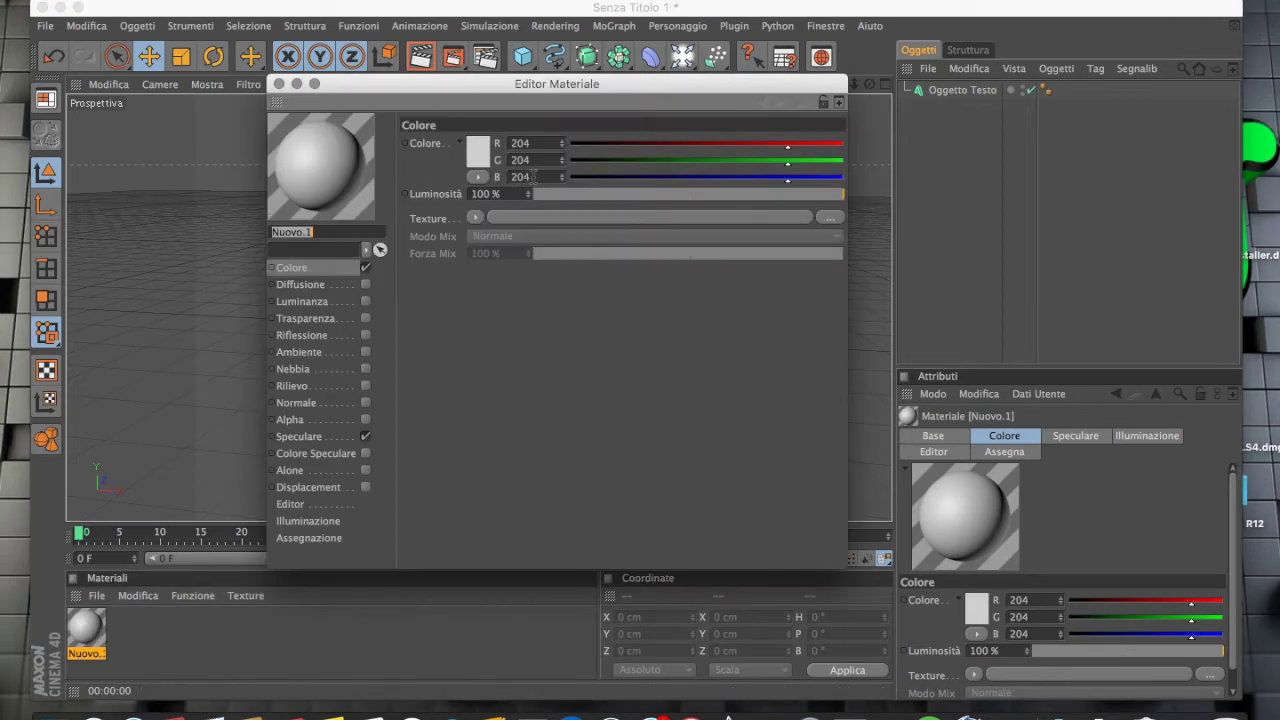
{"action": "left_click", "coordinate": [477, 155]}
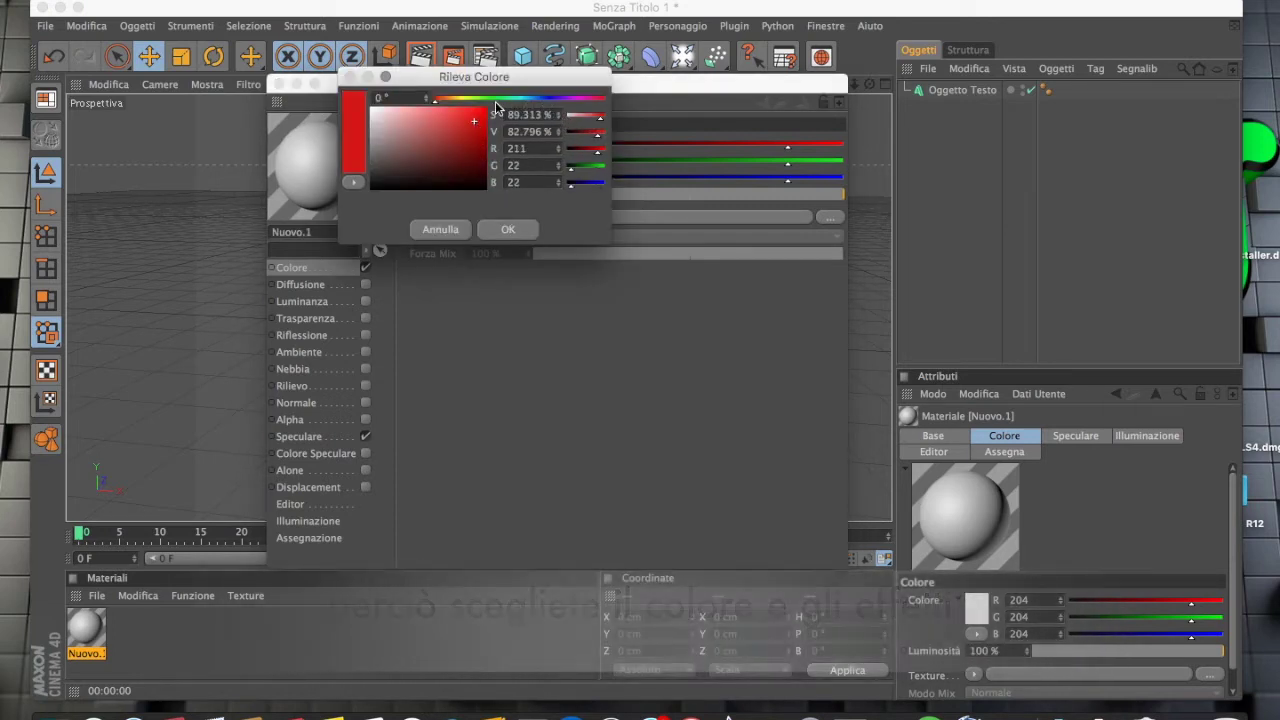
{"action": "left_click_drag", "start_coordinate": [476, 102], "coordinate": [535, 103]}
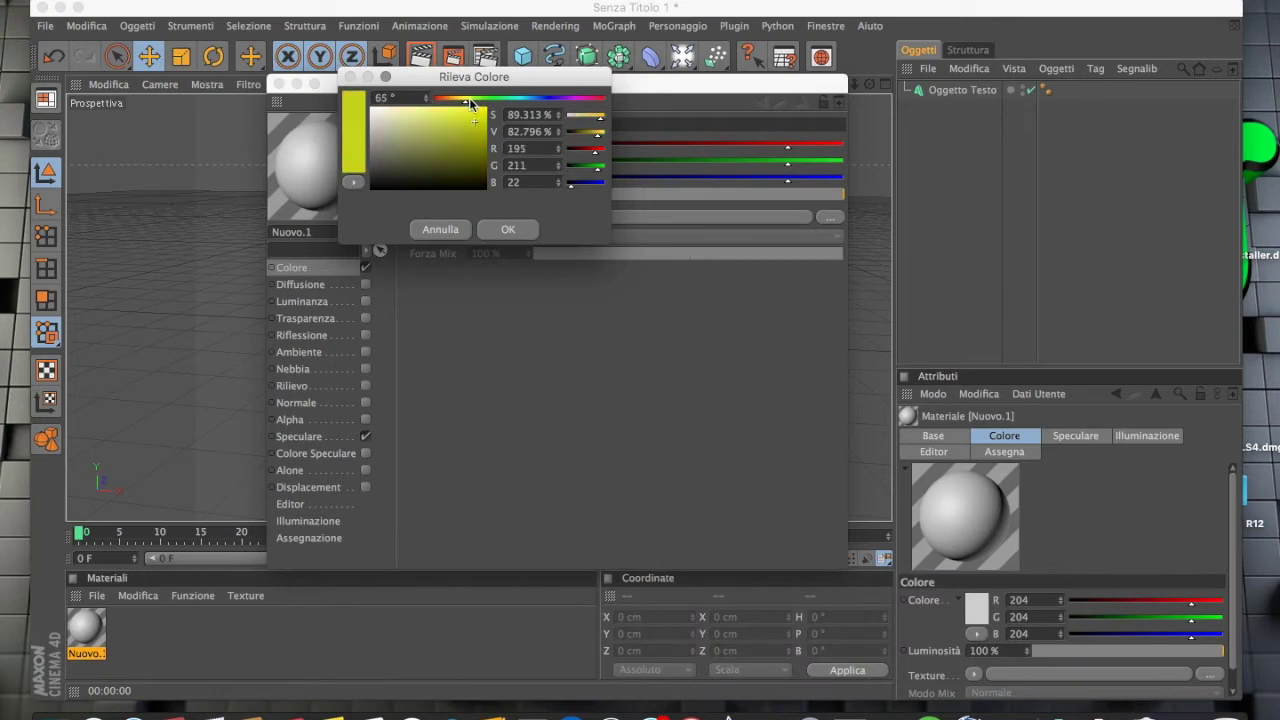
{"action": "left_click_drag", "start_coordinate": [483, 120], "coordinate": [484, 111]}
{"action": "left_click", "coordinate": [506, 229]}
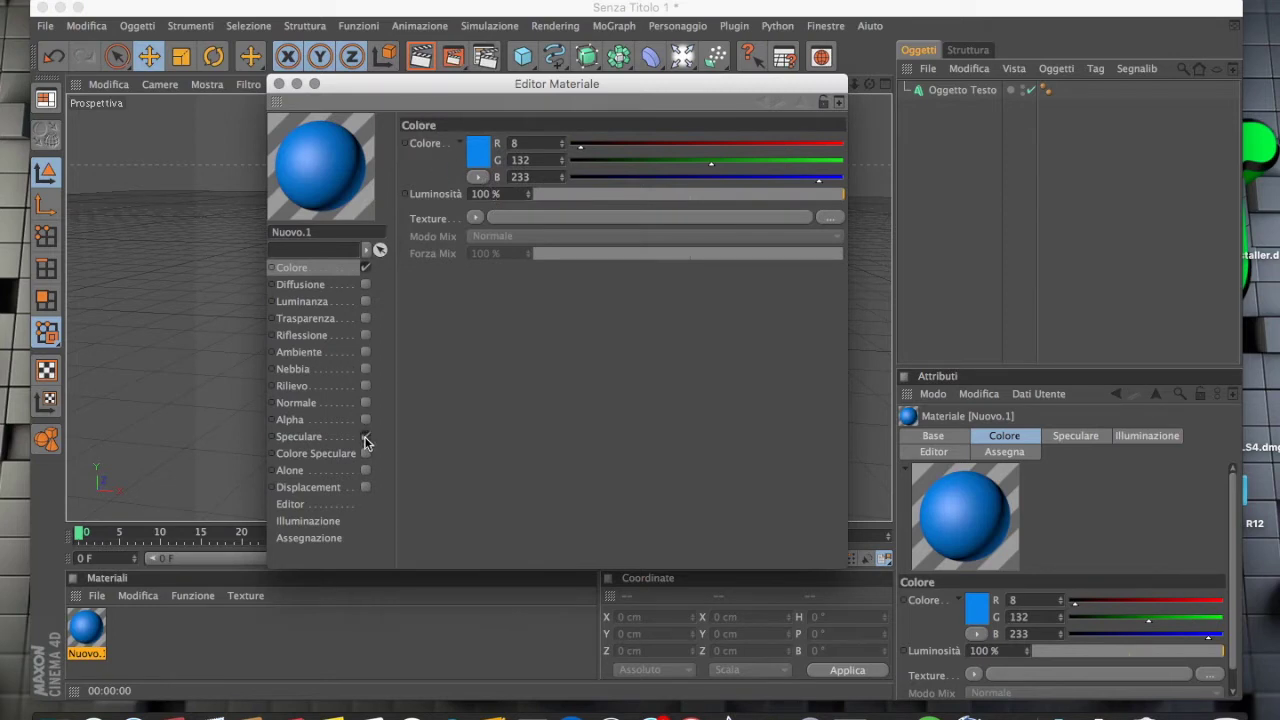
Step: Turn off the material's Speculare channel, leave Reflection off, and close the Material Editor
{"action": "left_click", "coordinate": [364, 437]}
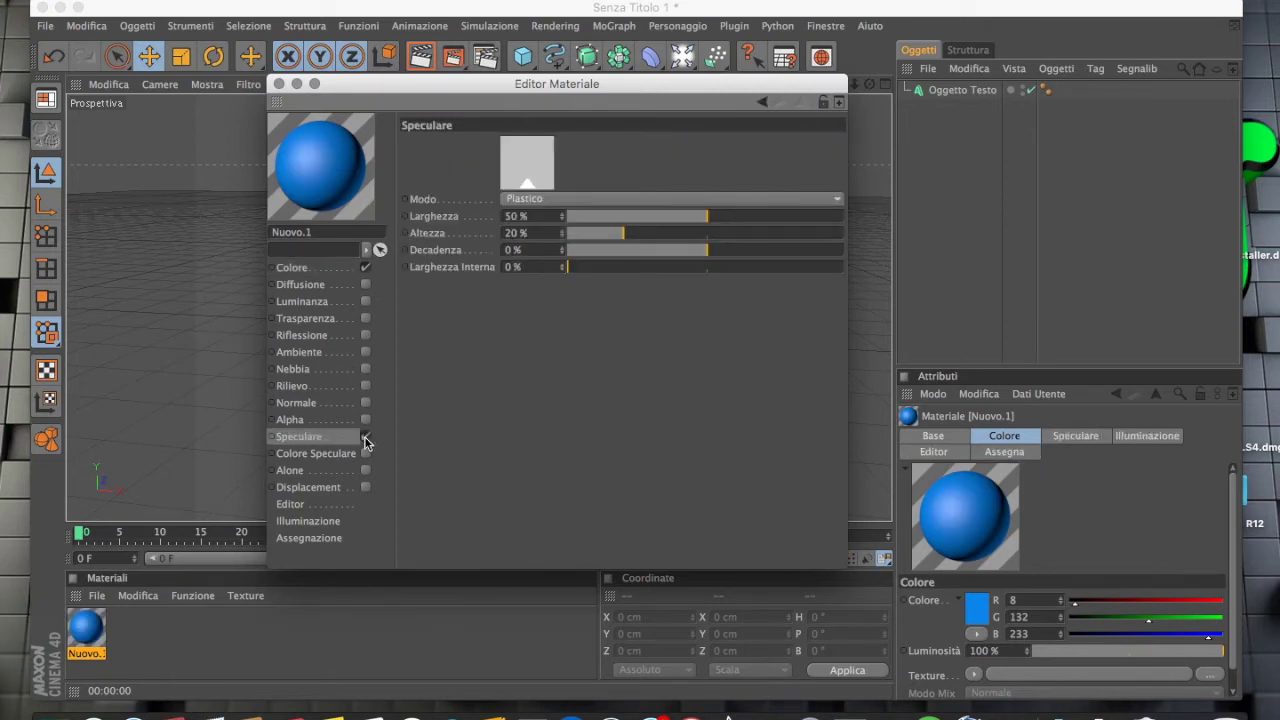
{"action": "left_click", "coordinate": [365, 438]}
{"action": "left_click", "coordinate": [365, 450]}
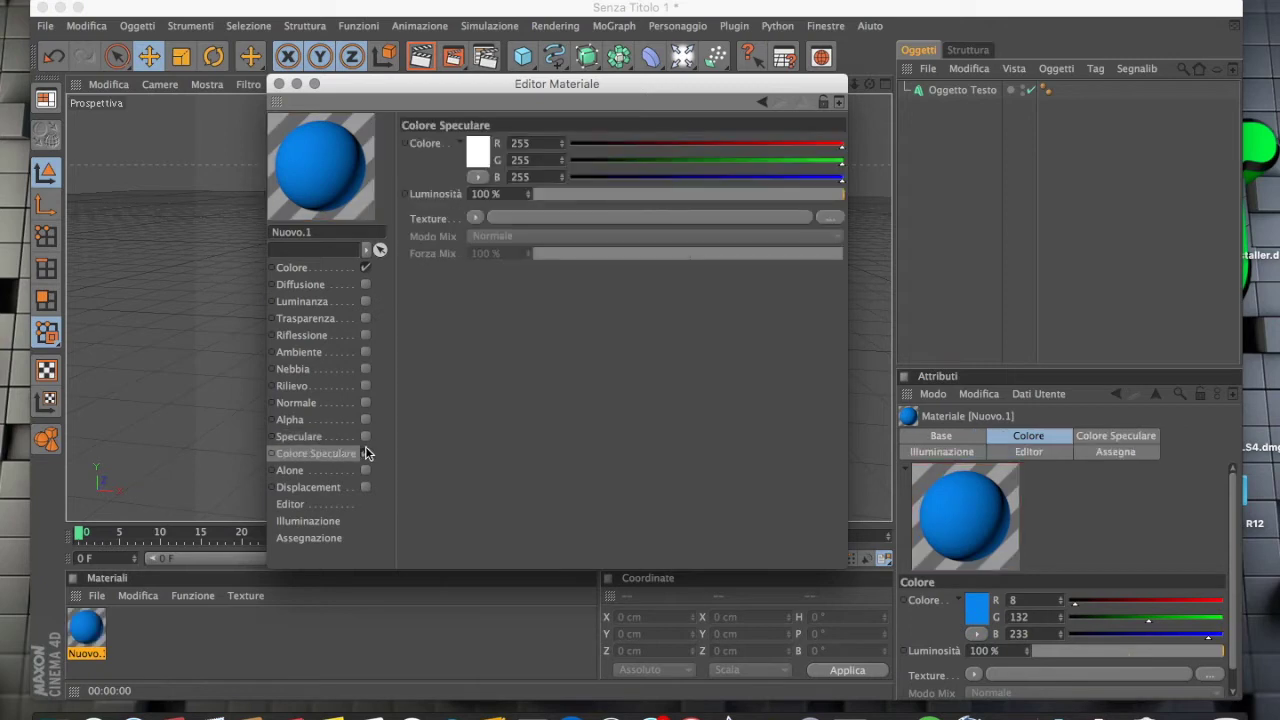
{"action": "left_click", "coordinate": [365, 450]}
{"action": "left_click", "coordinate": [369, 336]}
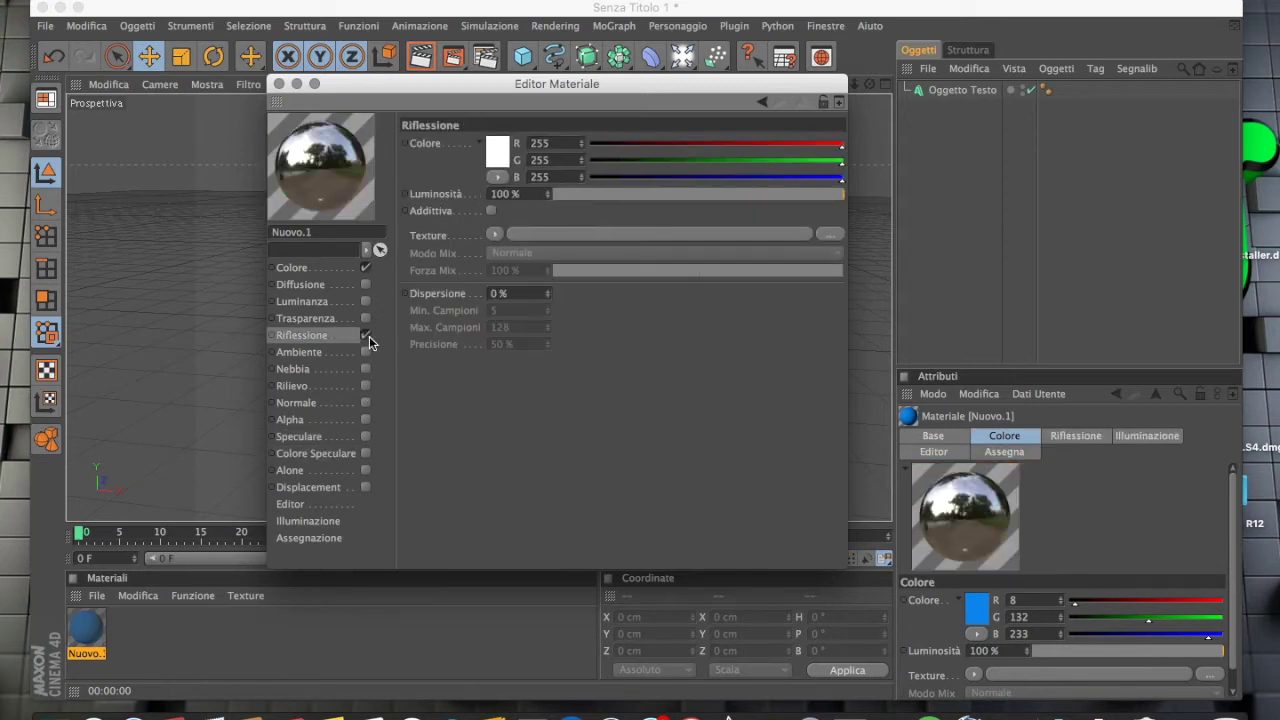
{"action": "left_click", "coordinate": [369, 336]}
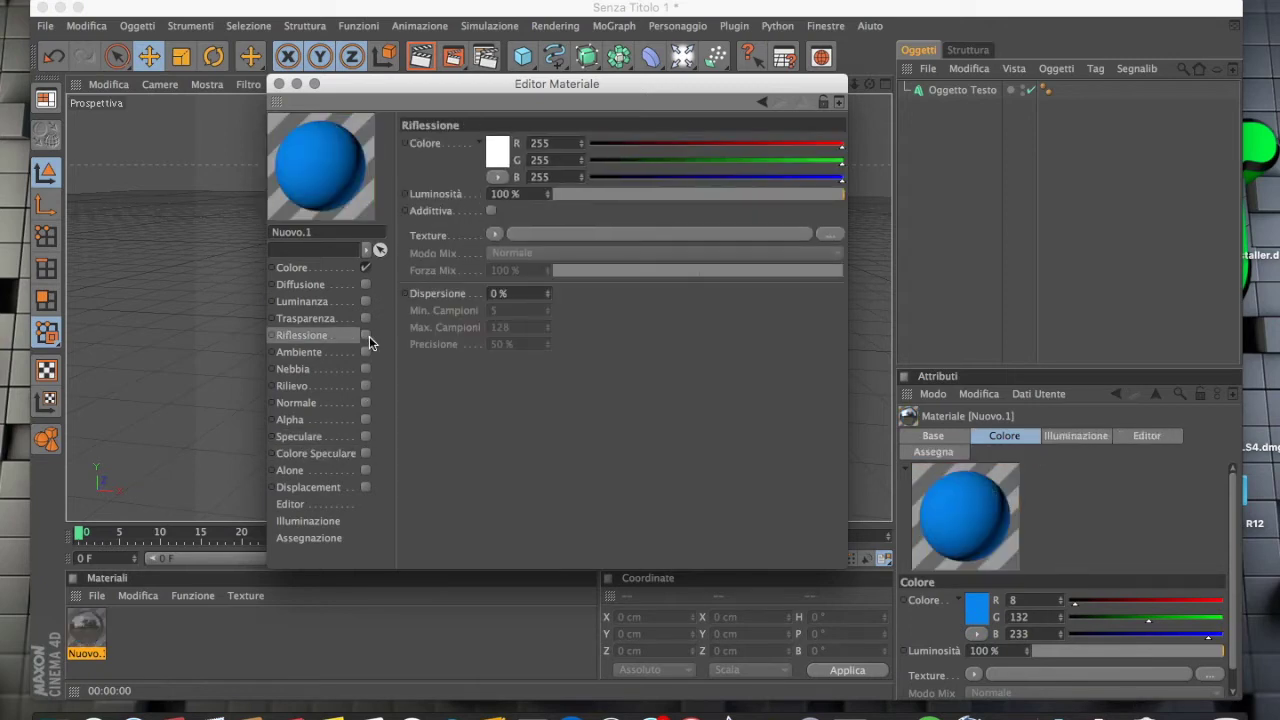
{"action": "left_click", "coordinate": [364, 284]}
{"action": "left_click", "coordinate": [364, 284]}
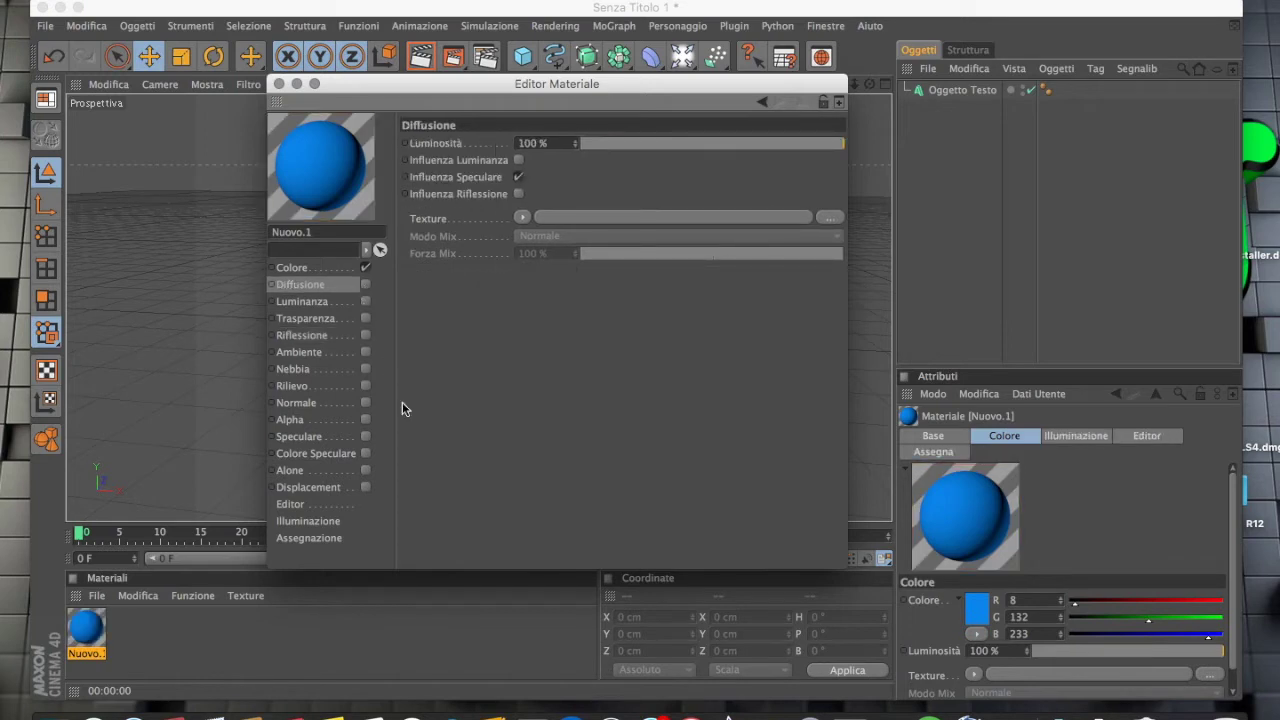
{"action": "left_click", "coordinate": [280, 84]}
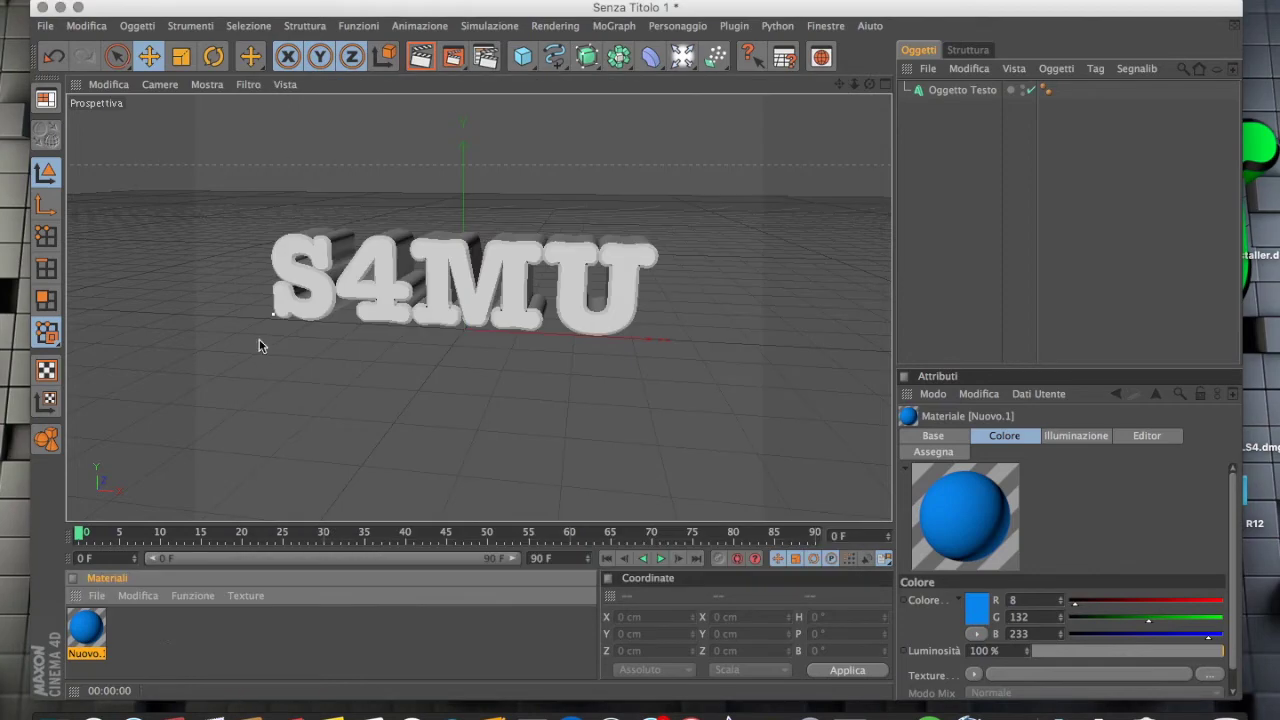
Step: Apply the blue Nuovo material to the S4MU text, preview the render, and reselect the text
{"action": "left_click_drag", "start_coordinate": [85, 635], "coordinate": [1015, 90]}
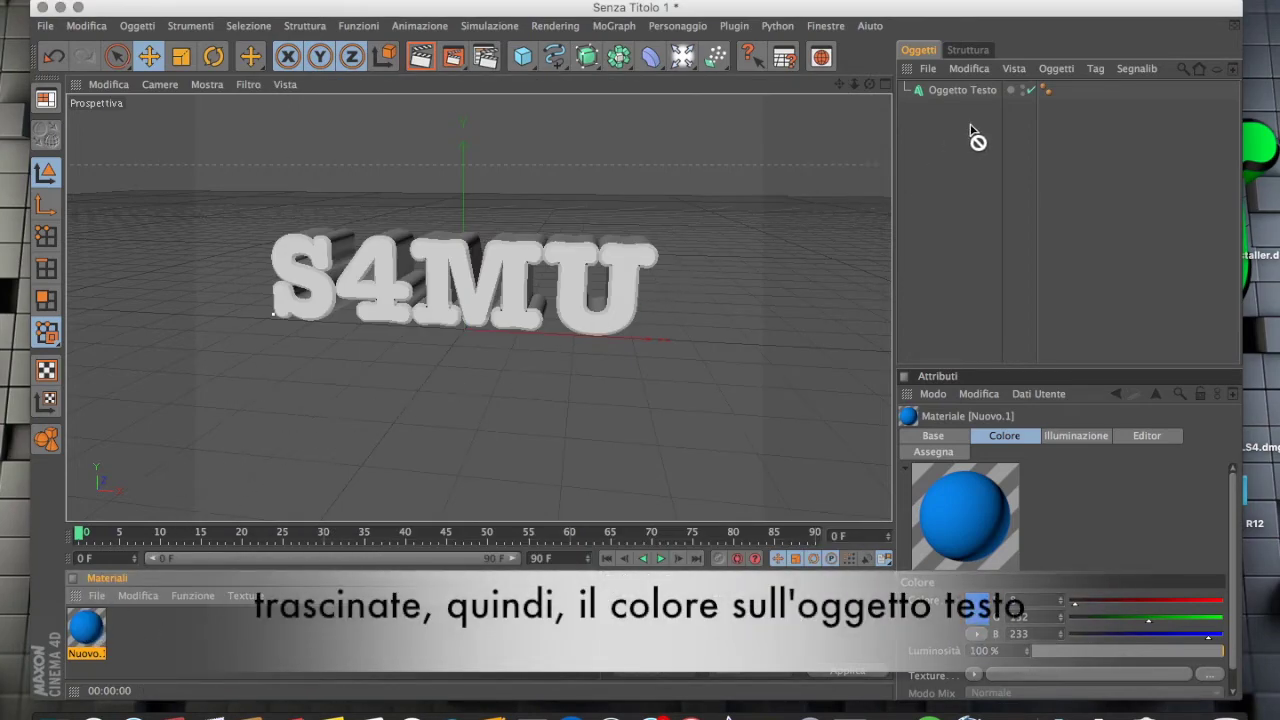
{"action": "left_click_drag", "start_coordinate": [1015, 90], "coordinate": [1015, 90]}
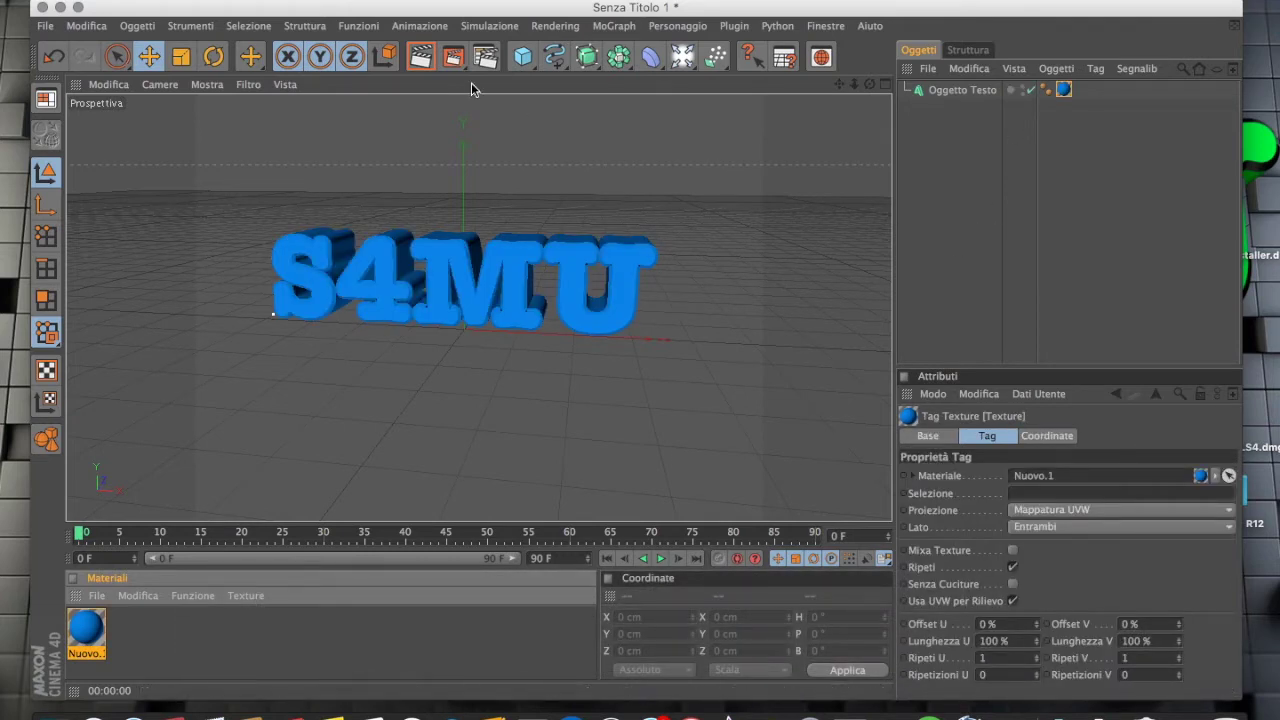
{"action": "left_click", "coordinate": [425, 58]}
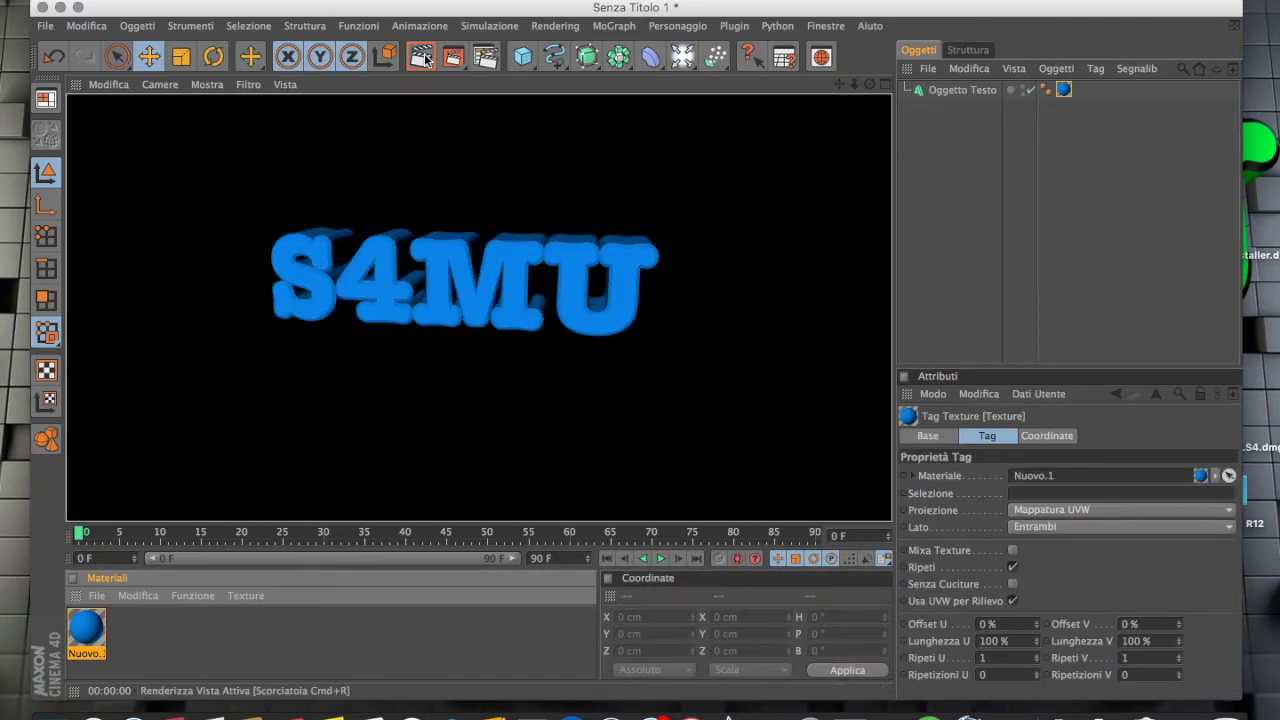
{"action": "left_click", "coordinate": [950, 160]}
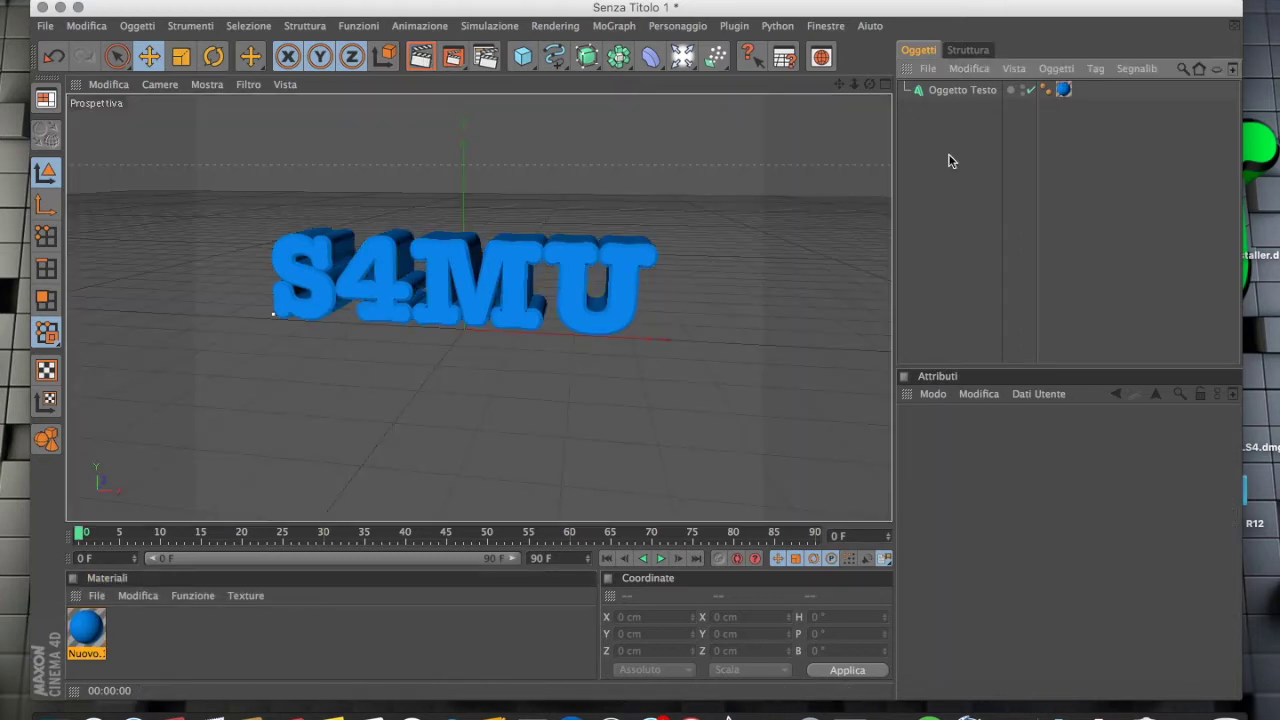
{"action": "left_click", "coordinate": [955, 90]}
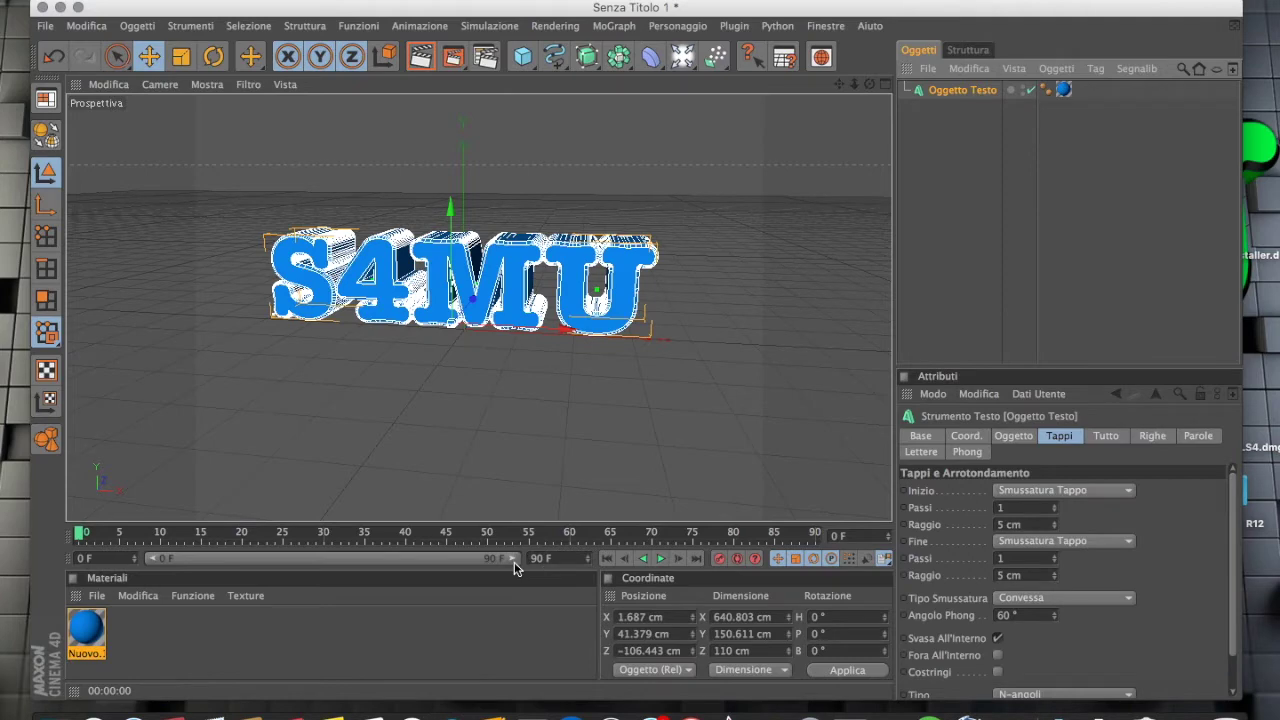
Step: Create a new material with Riflessione enabled and drag it onto the S4MU Oggetto Testo
{"action": "double_click", "coordinate": [72, 630]}
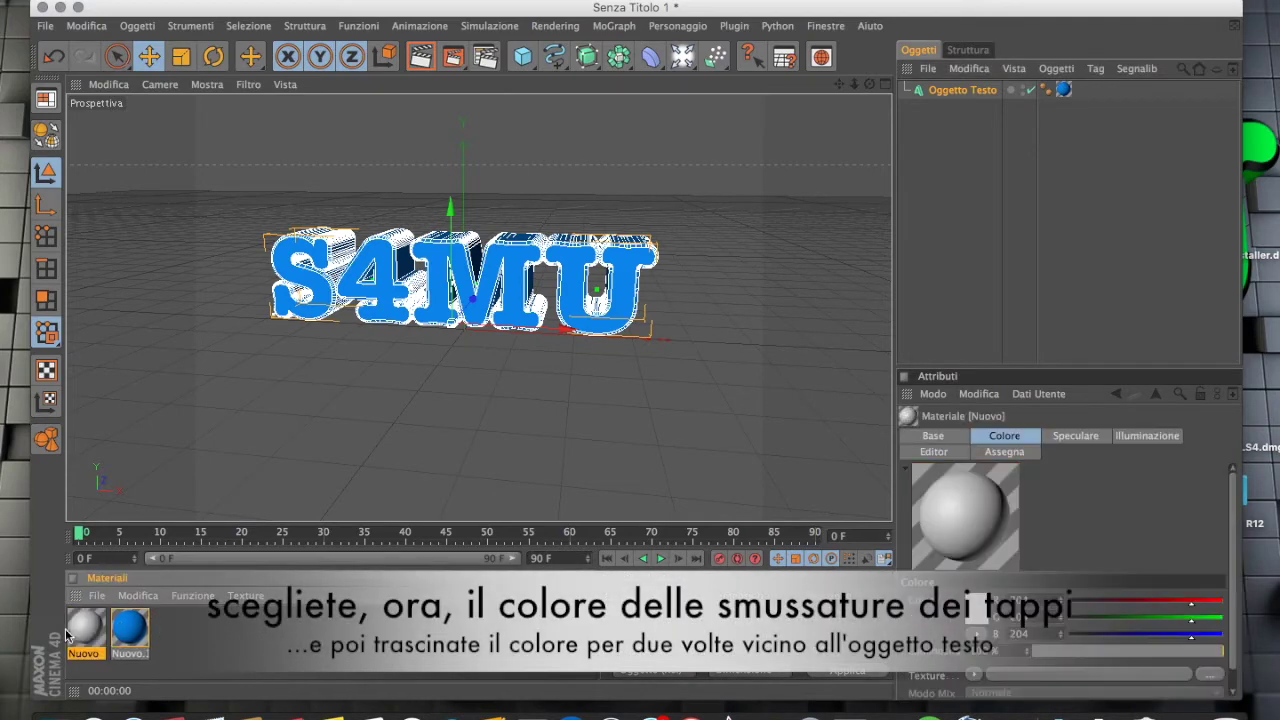
{"action": "double_click", "coordinate": [88, 626]}
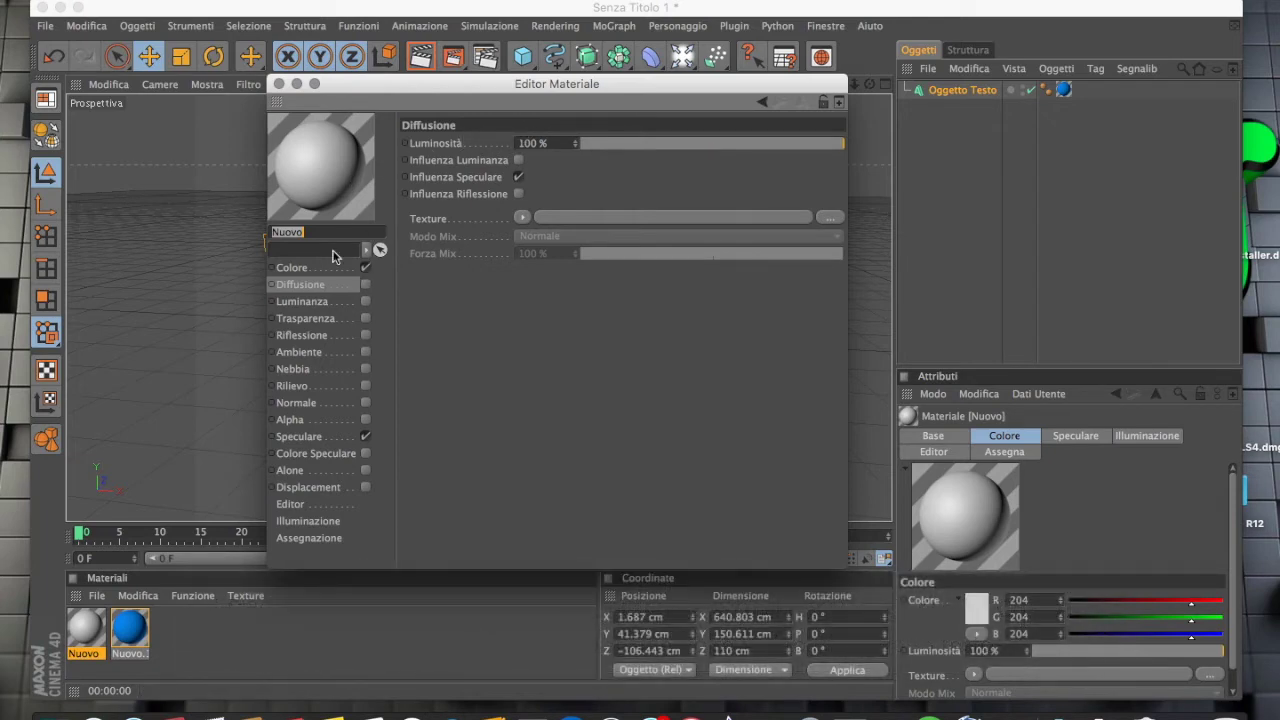
{"action": "left_click", "coordinate": [365, 335]}
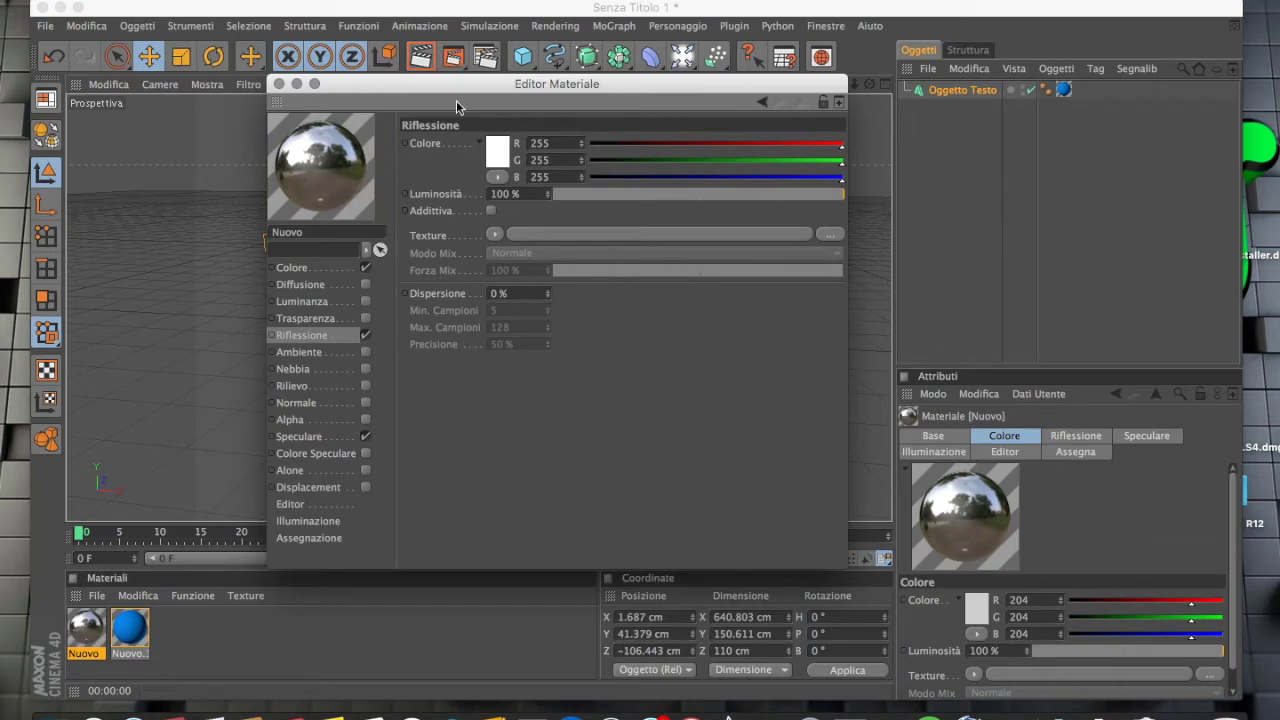
{"action": "left_click", "coordinate": [280, 84]}
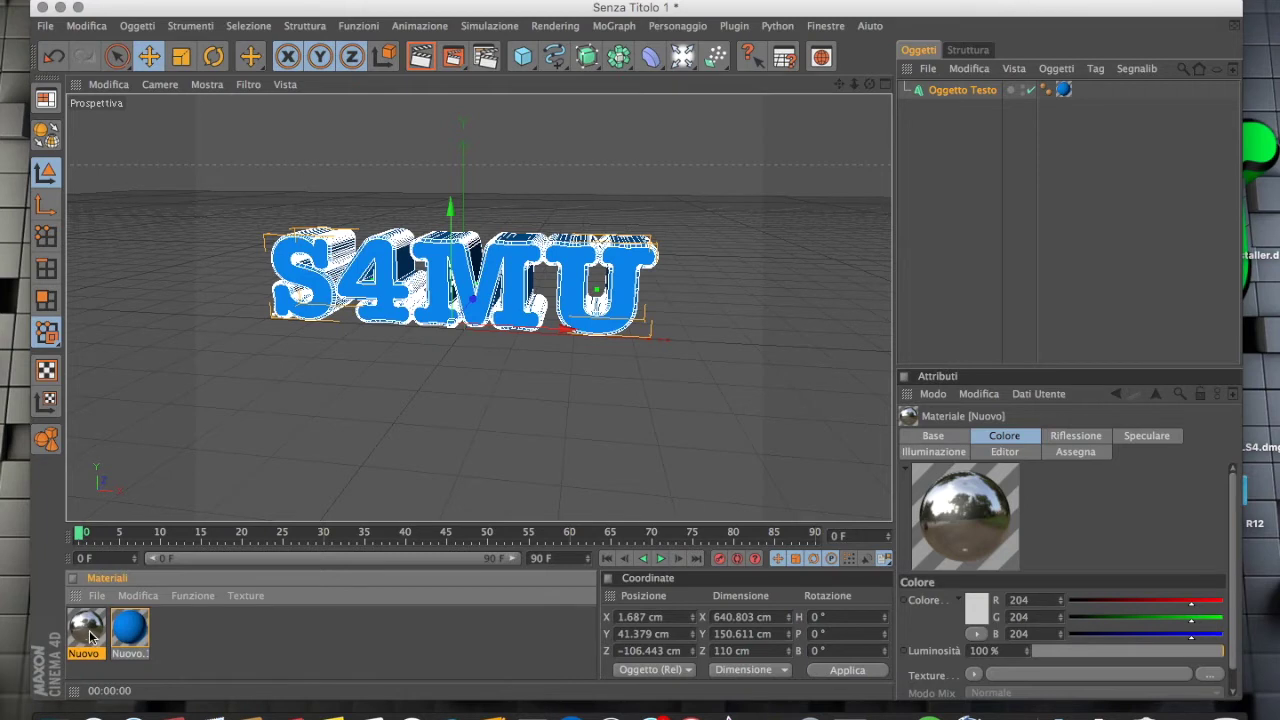
{"action": "mouse_move", "coordinate": [88, 635]}
{"action": "left_mouse_down"}
{"action": "mouse_move", "coordinate": [925, 88]}
{"action": "mouse_move", "coordinate": [962, 92]}
{"action": "left_mouse_up"}
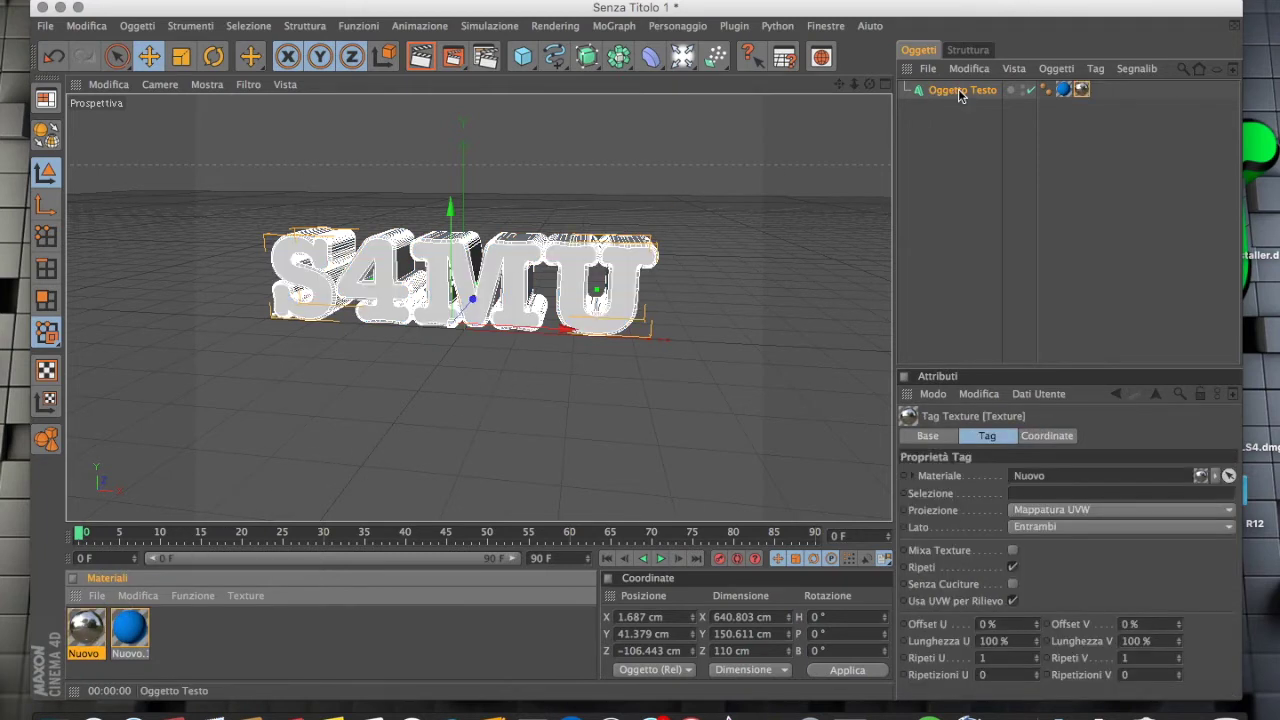
{"action": "mouse_move", "coordinate": [88, 626]}
{"action": "left_mouse_down"}
{"action": "mouse_move", "coordinate": [545, 322]}
{"action": "mouse_move", "coordinate": [1100, 90]}
{"action": "left_mouse_up"}
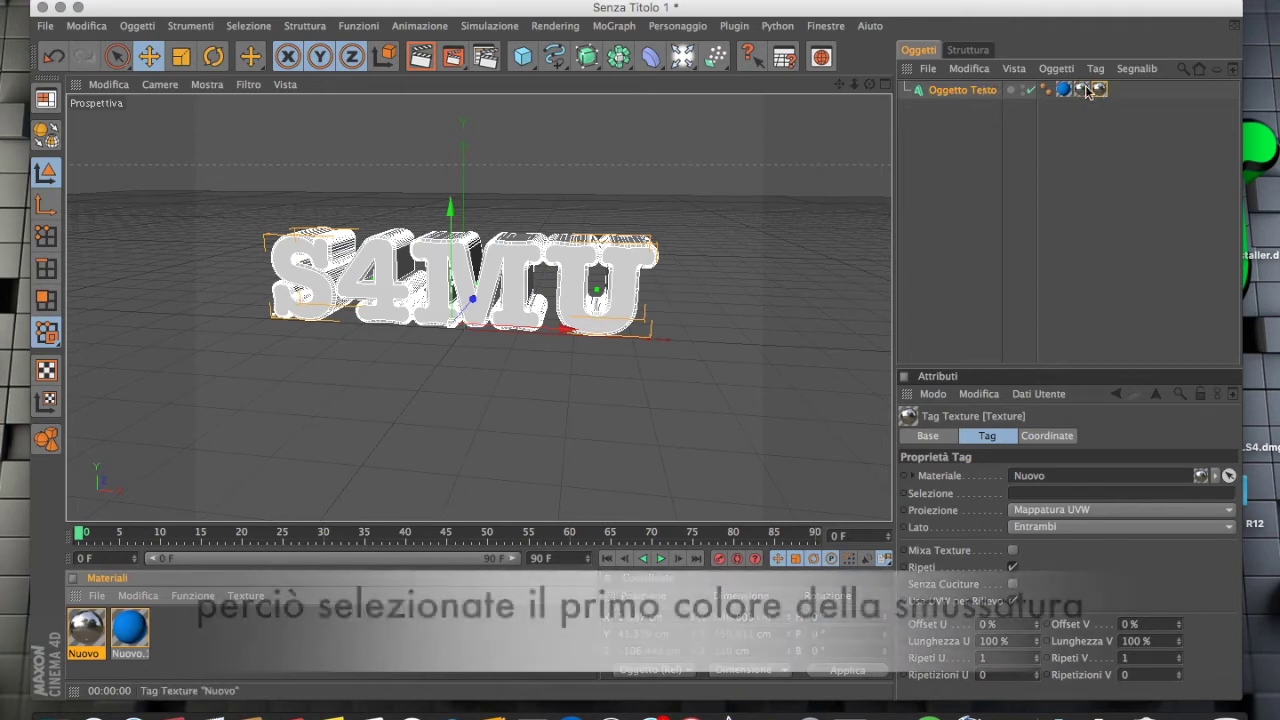
Step: Enter R2 in the Selezione field of the text's second Nuovo texture tag
{"action": "left_click", "coordinate": [1082, 91]}
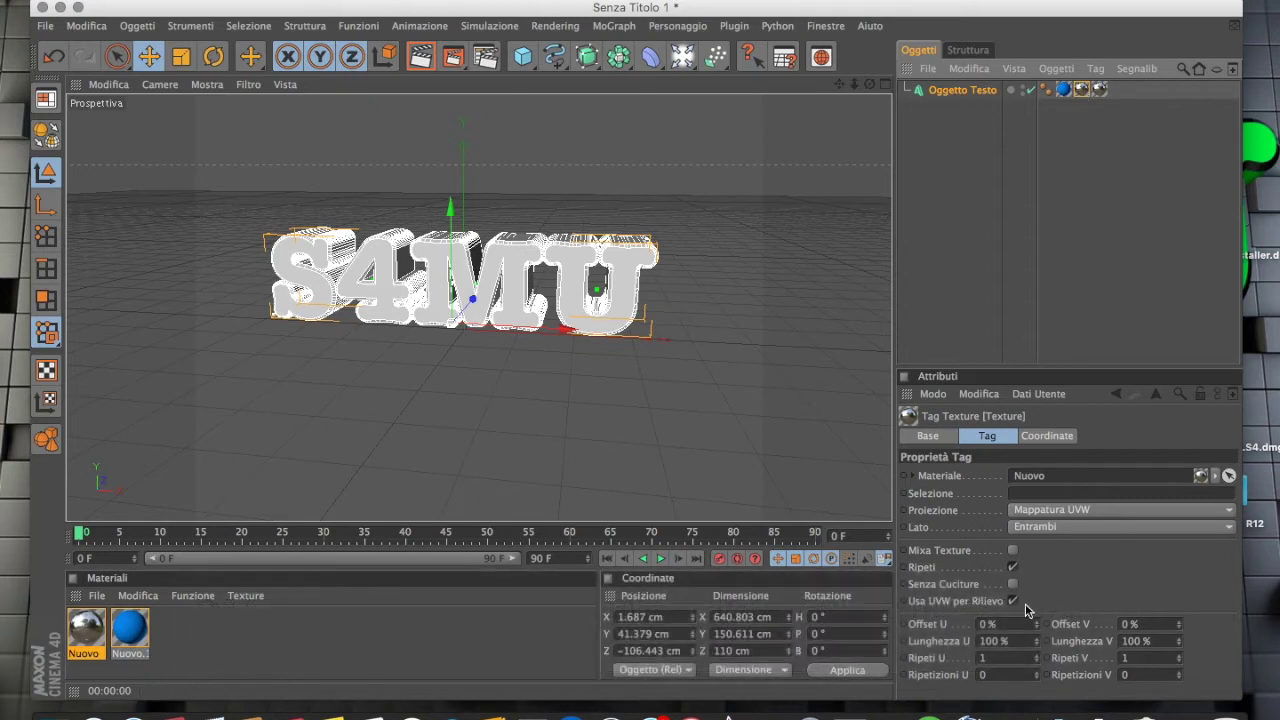
{"action": "left_click", "coordinate": [1025, 494]}
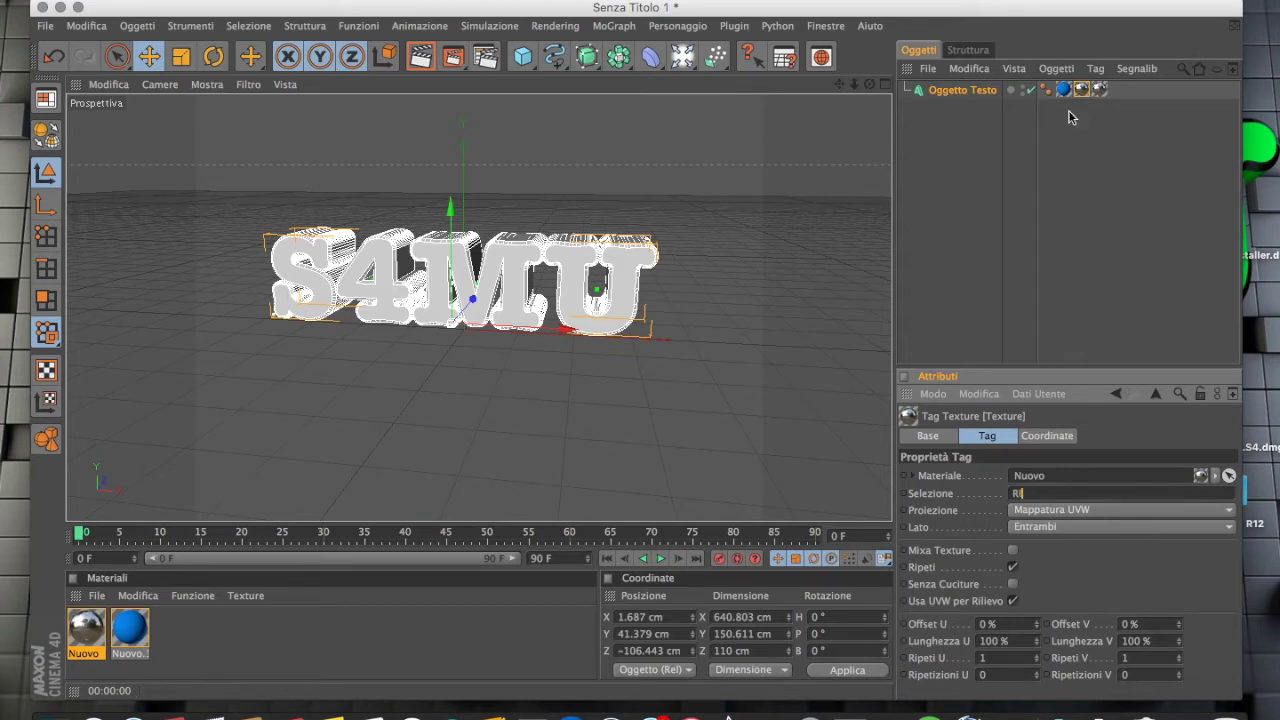
{"action": "type", "text": "R1"}
{"action": "key", "text": "Escape"}
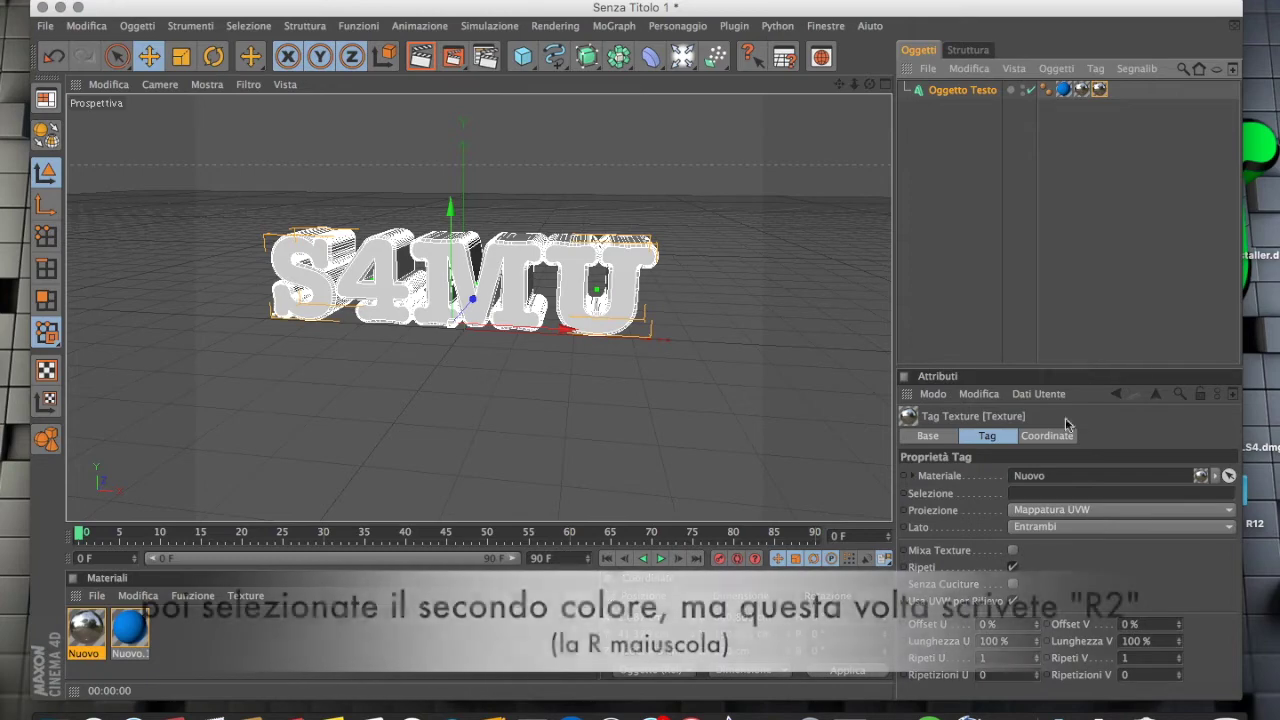
{"action": "left_click", "coordinate": [1031, 493]}
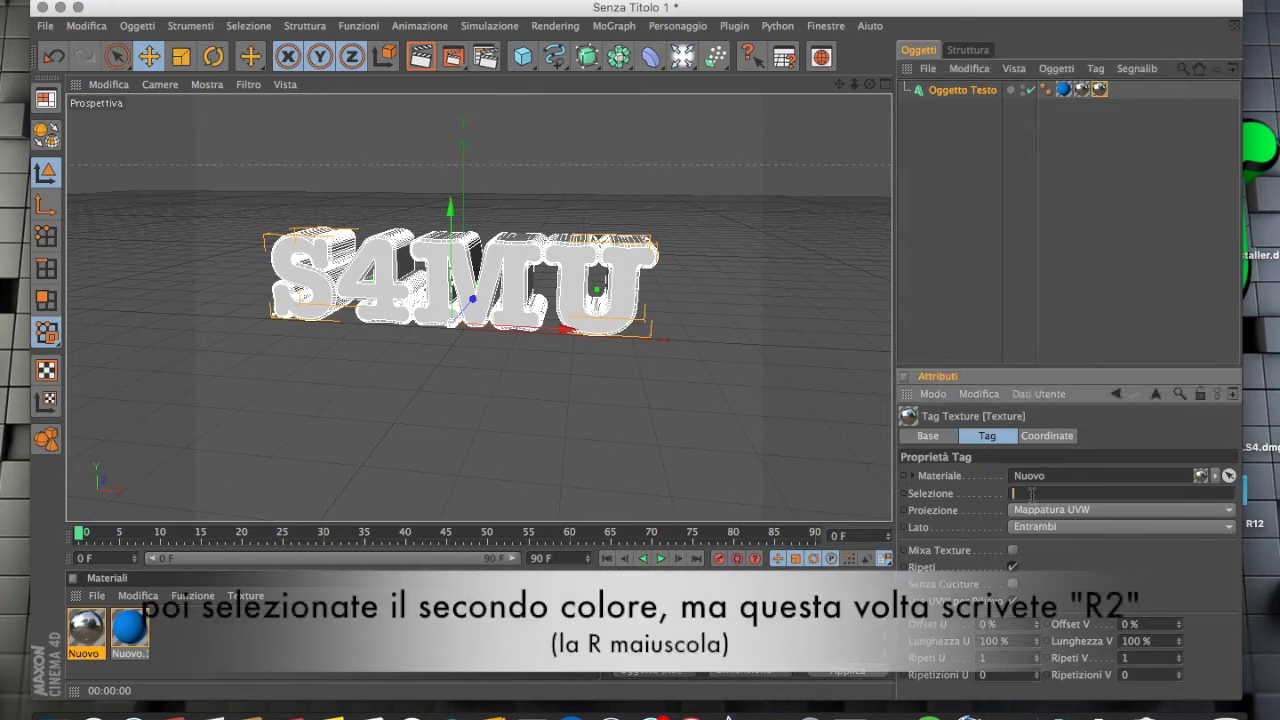
{"action": "type", "text": "R2"}
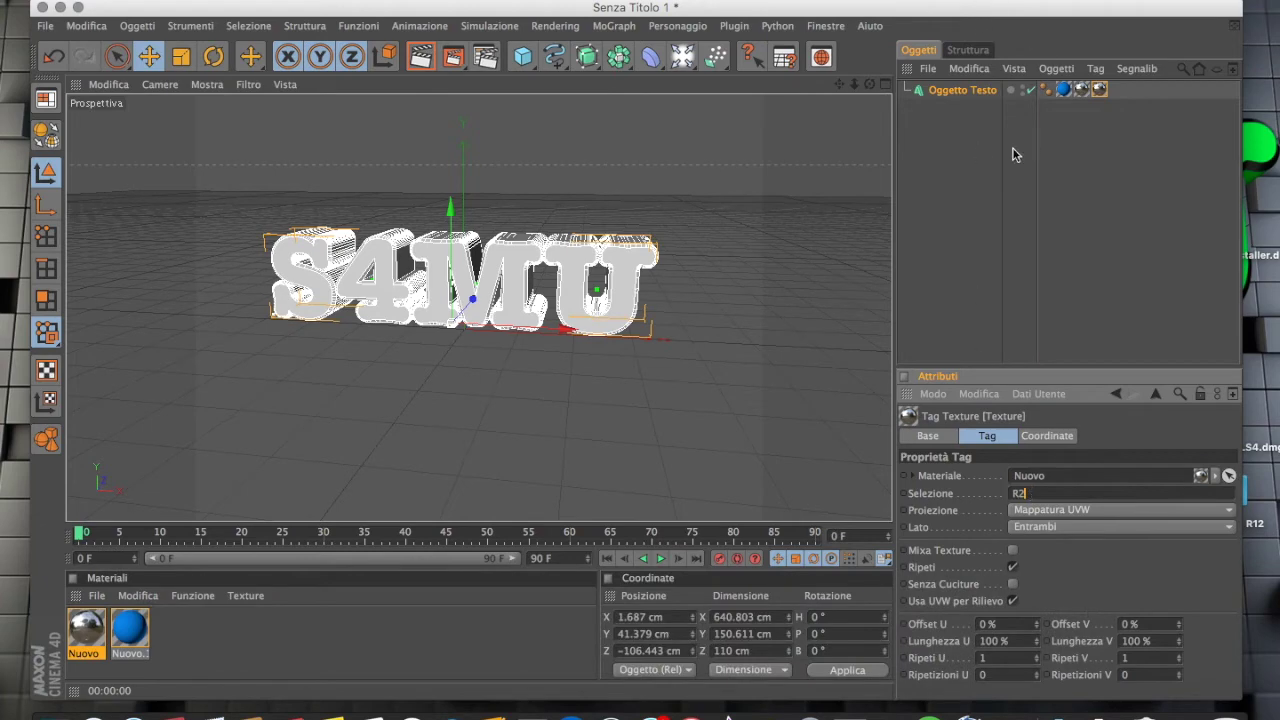
{"action": "left_click", "coordinate": [975, 148]}
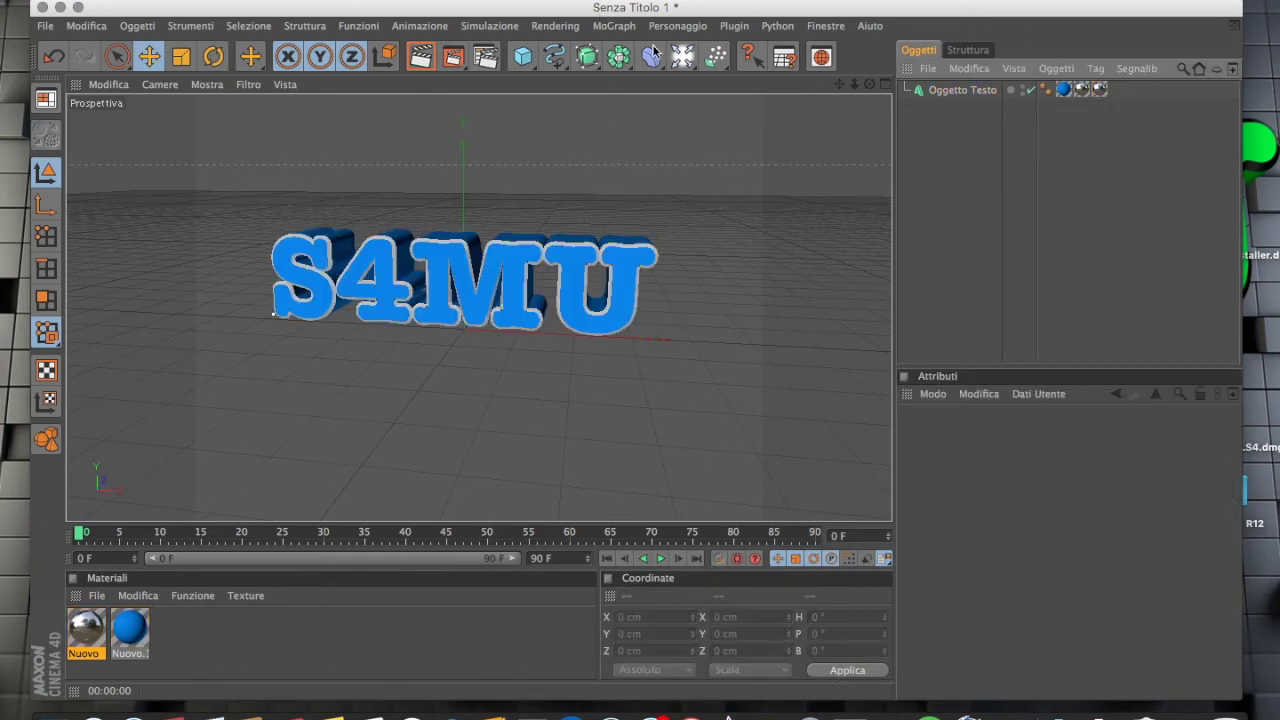
{"action": "left_click_drag", "start_coordinate": [869, 84], "coordinate": [820, 90]}
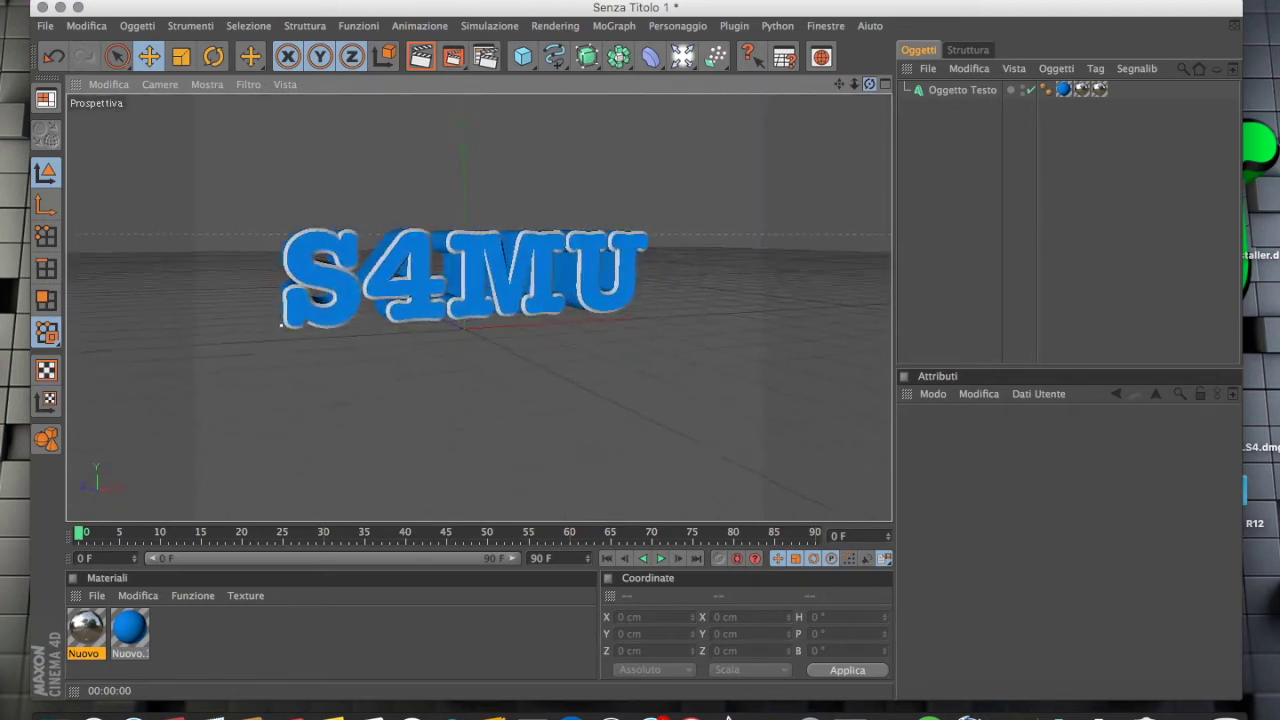
{"action": "mouse_move", "coordinate": [820, 90]}
{"action": "left_mouse_down"}
{"action": "mouse_move", "coordinate": [780, 92]}
{"action": "mouse_move", "coordinate": [869, 86]}
{"action": "left_mouse_up"}
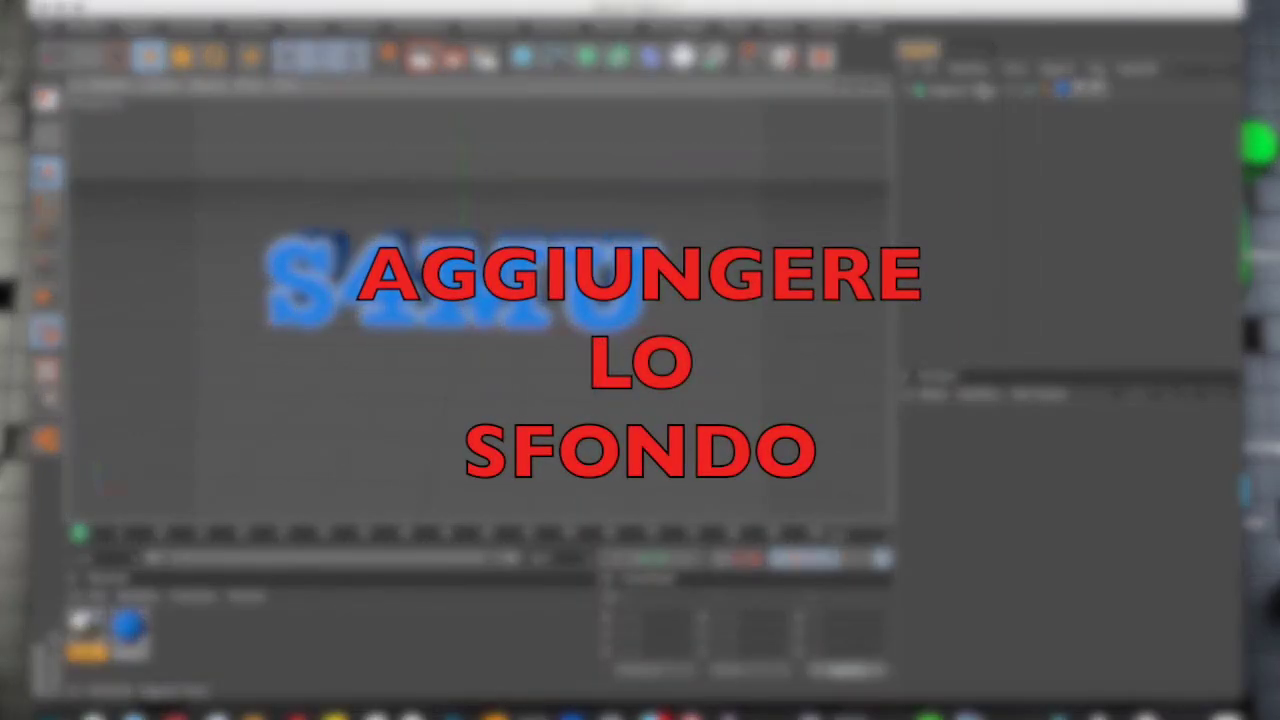
{"action": "left_click", "coordinate": [960, 92]}
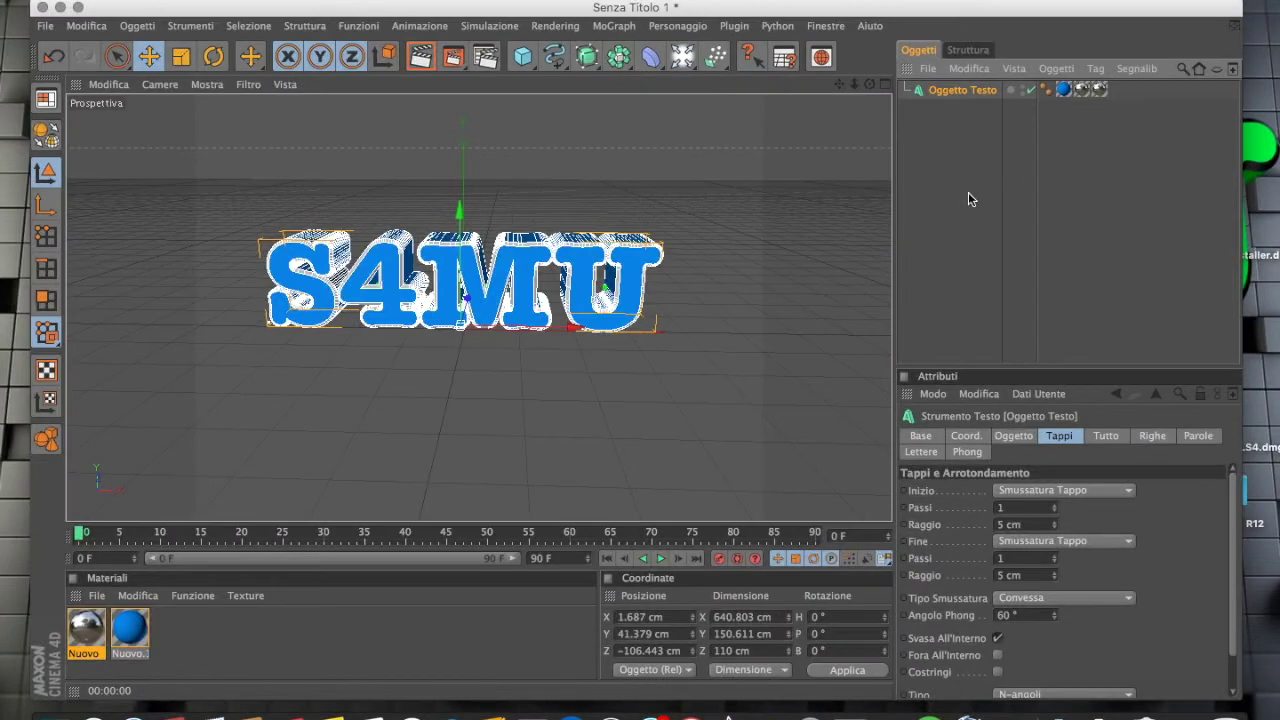
{"action": "left_click", "coordinate": [967, 192]}
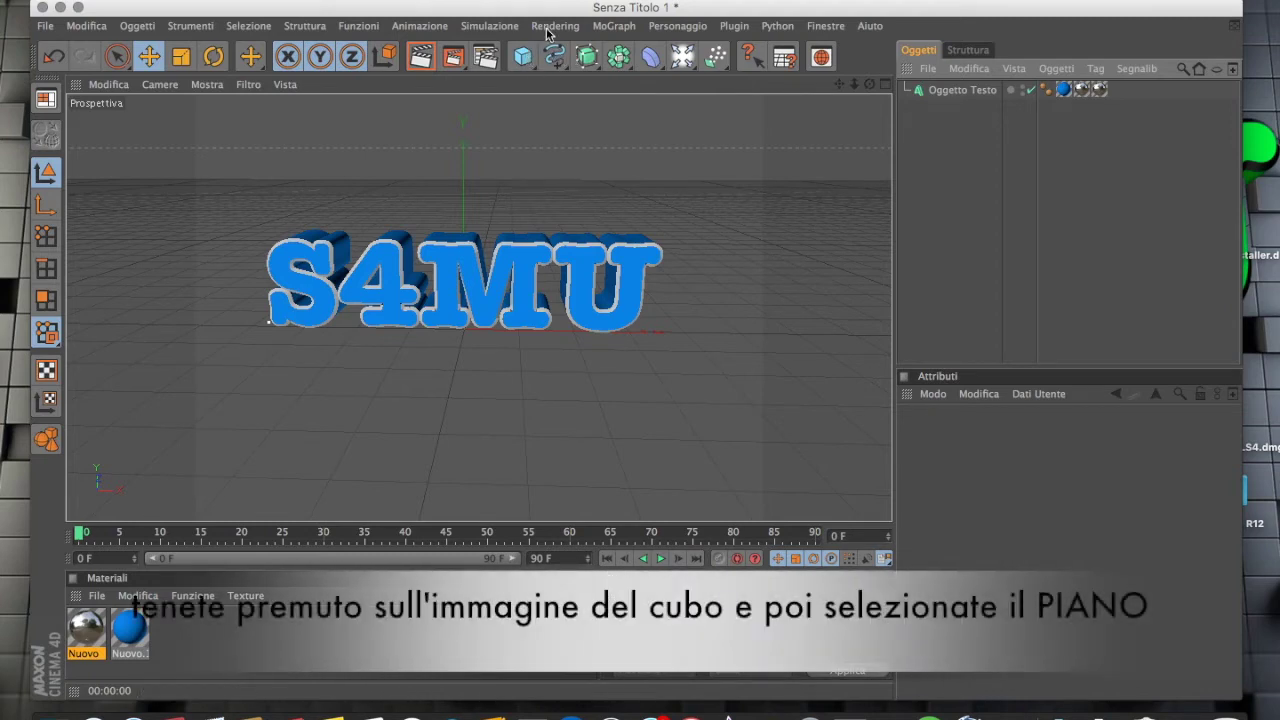
Step: Add a Piano plane beneath the text and widen it to about 698 cm
{"action": "left_click", "coordinate": [521, 58]}
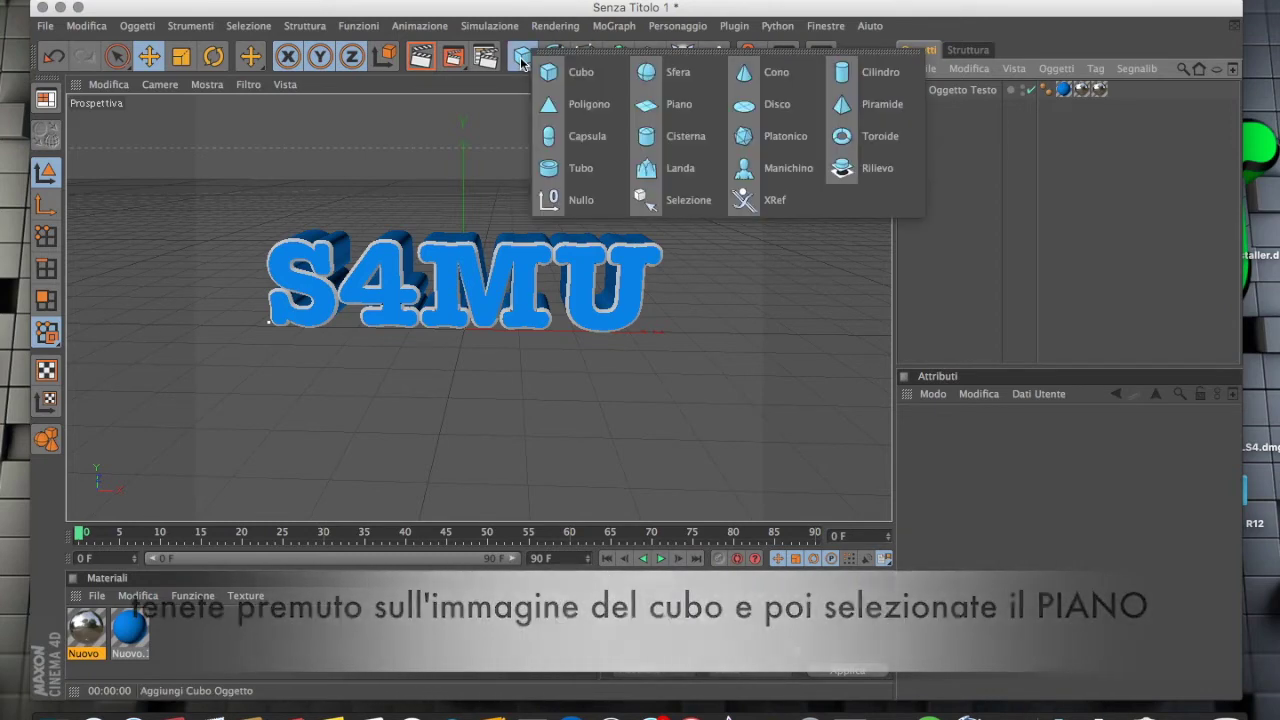
{"action": "left_click_drag", "start_coordinate": [521, 58], "coordinate": [660, 104]}
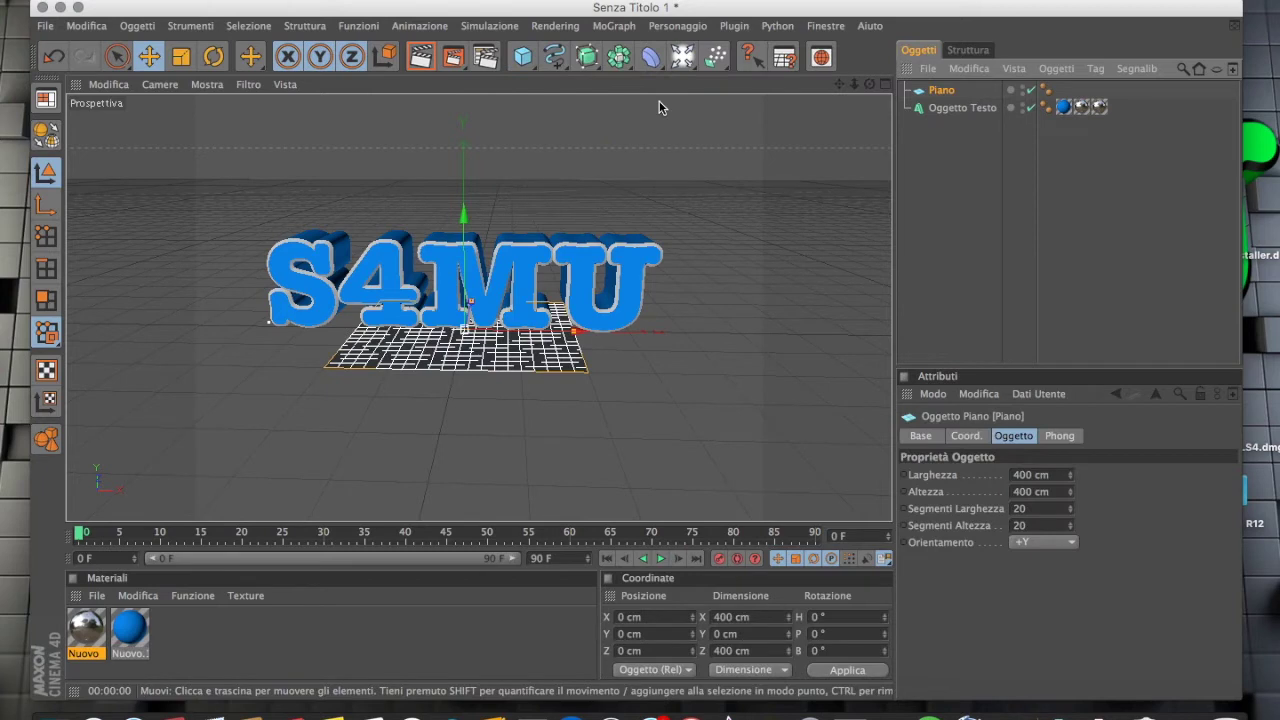
{"action": "left_click_drag", "start_coordinate": [578, 336], "coordinate": [657, 332]}
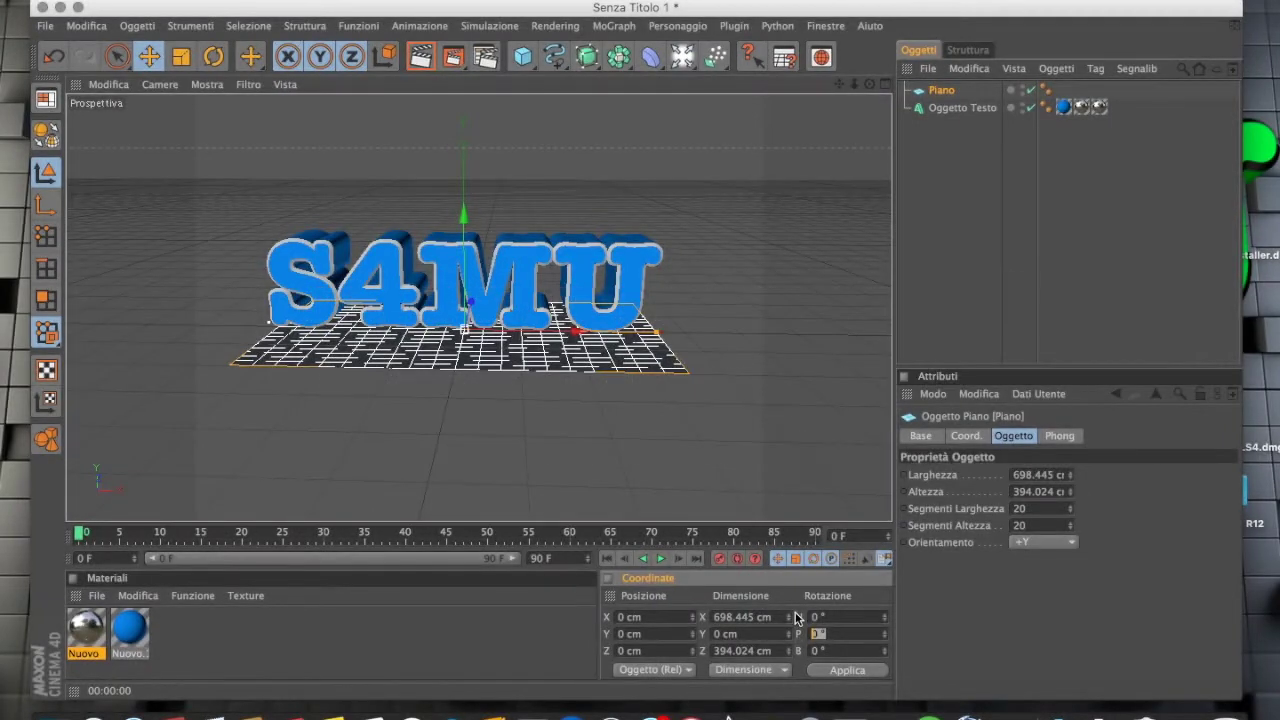
Step: Rotate the plane 90° in pitch to stand upright and widen it to about 917 cm
{"action": "type", "text": "90"}
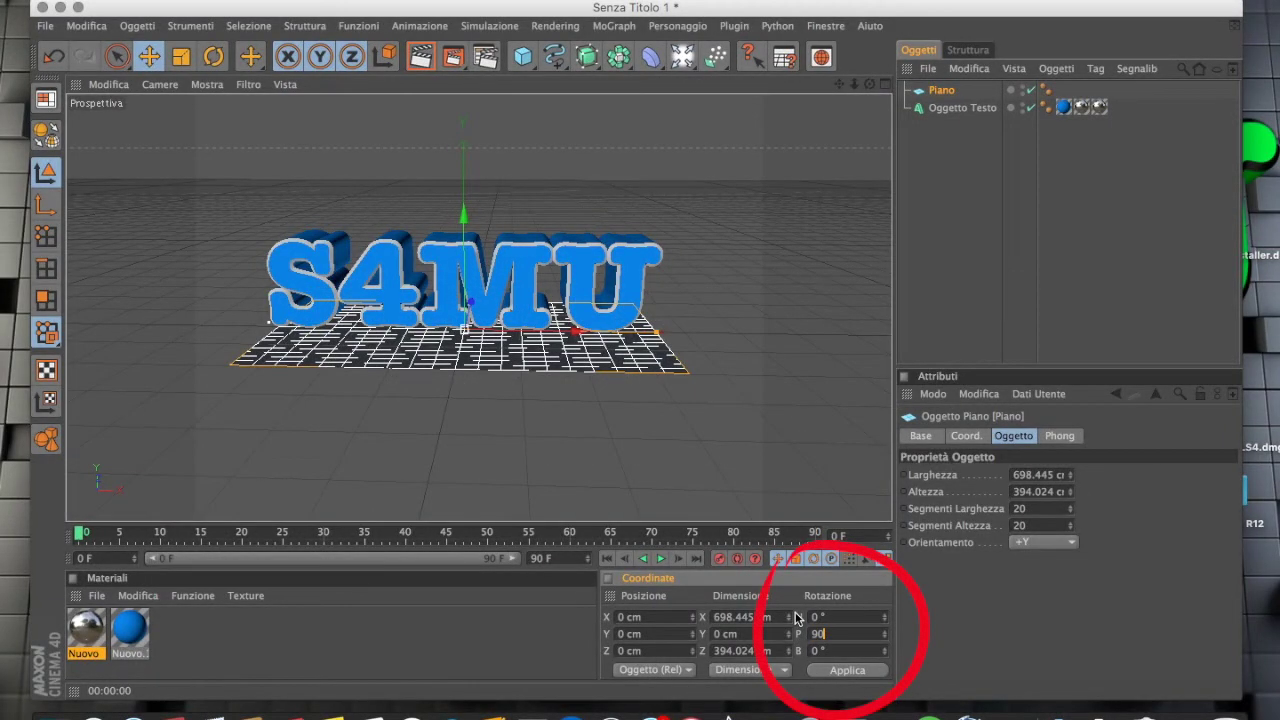
{"action": "left_click", "coordinate": [852, 670]}
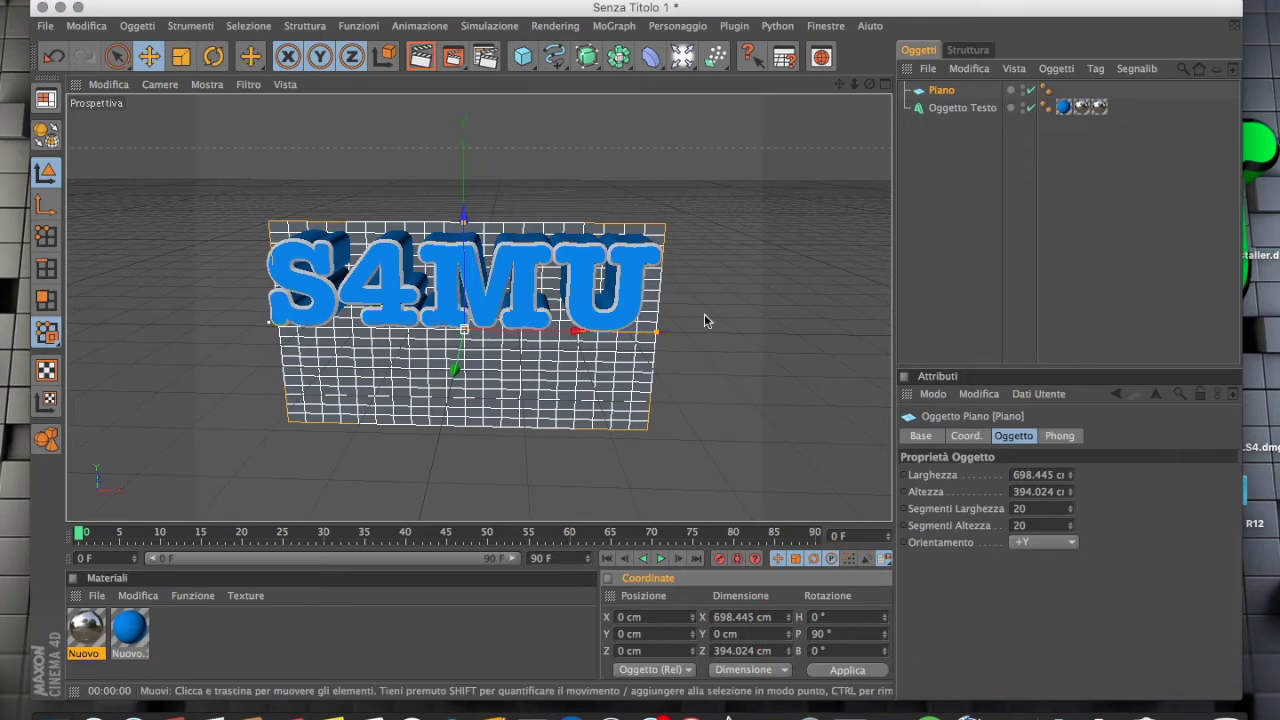
{"action": "left_click_drag", "start_coordinate": [658, 331], "coordinate": [717, 331]}
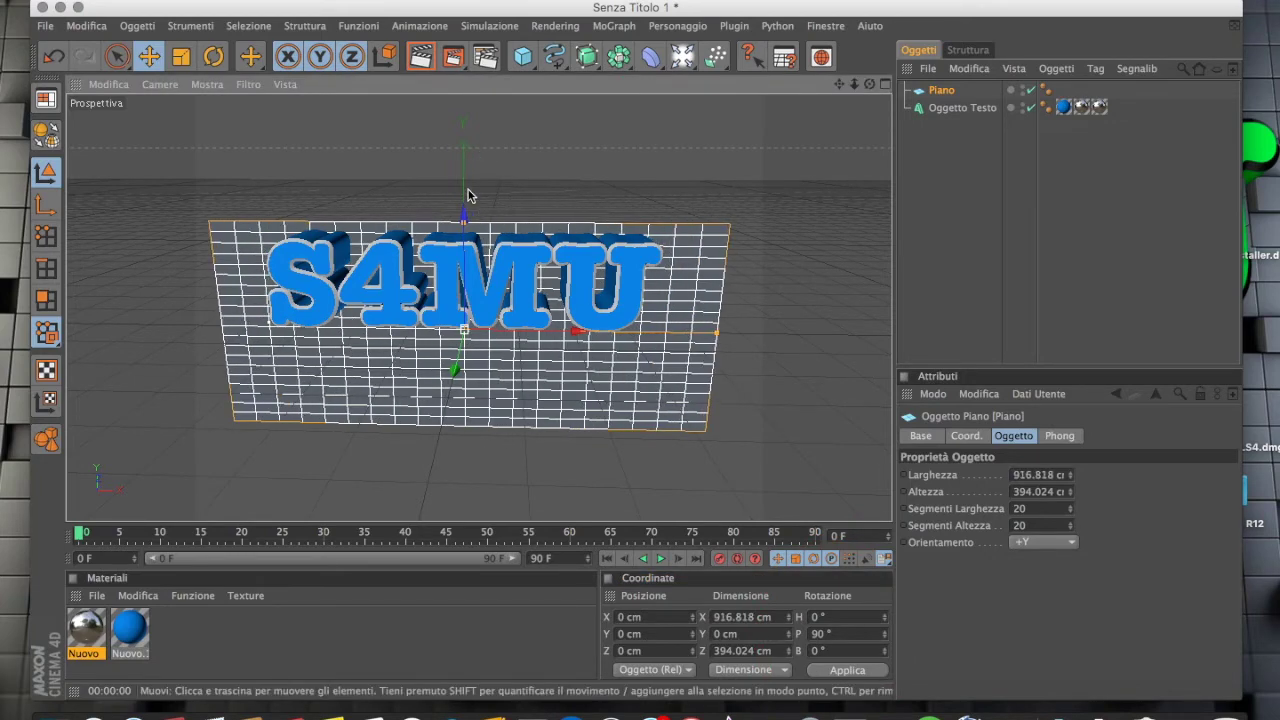
Step: Raise the plane, stretch it to about 528 cm tall, and push it behind the text
{"action": "left_click_drag", "start_coordinate": [464, 214], "coordinate": [464, 185]}
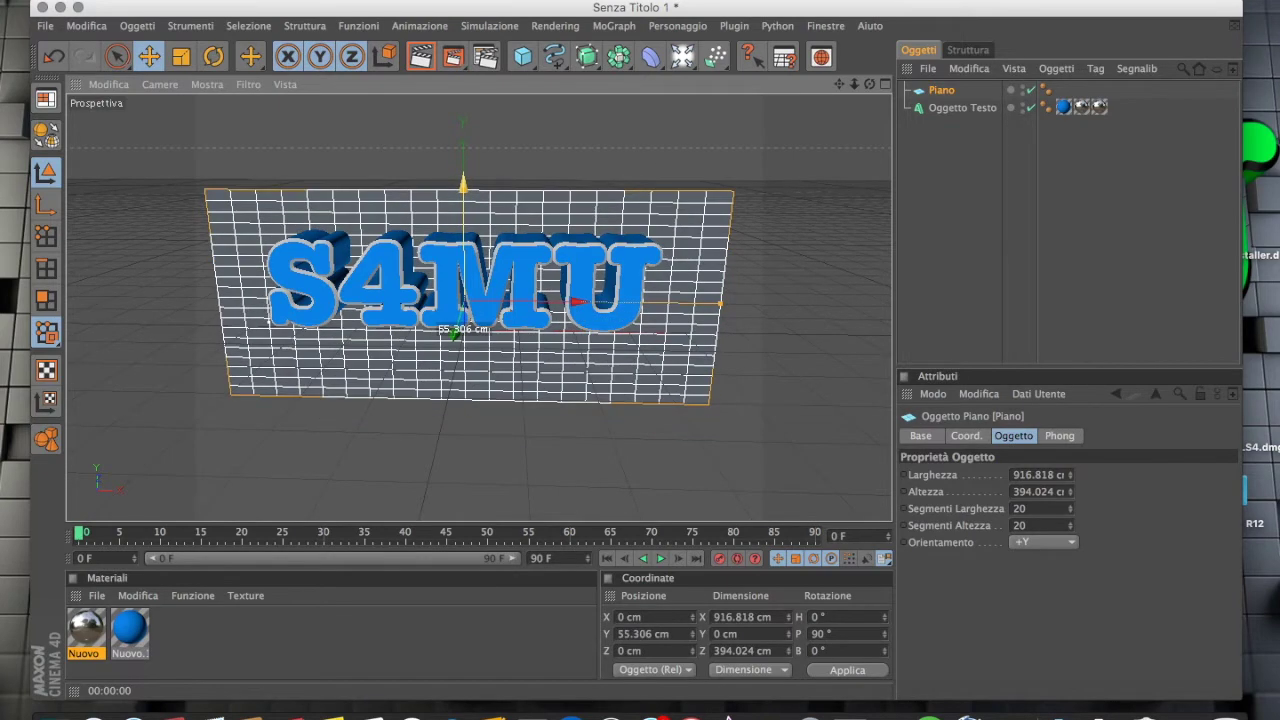
{"action": "left_click_drag", "start_coordinate": [455, 340], "coordinate": [460, 318]}
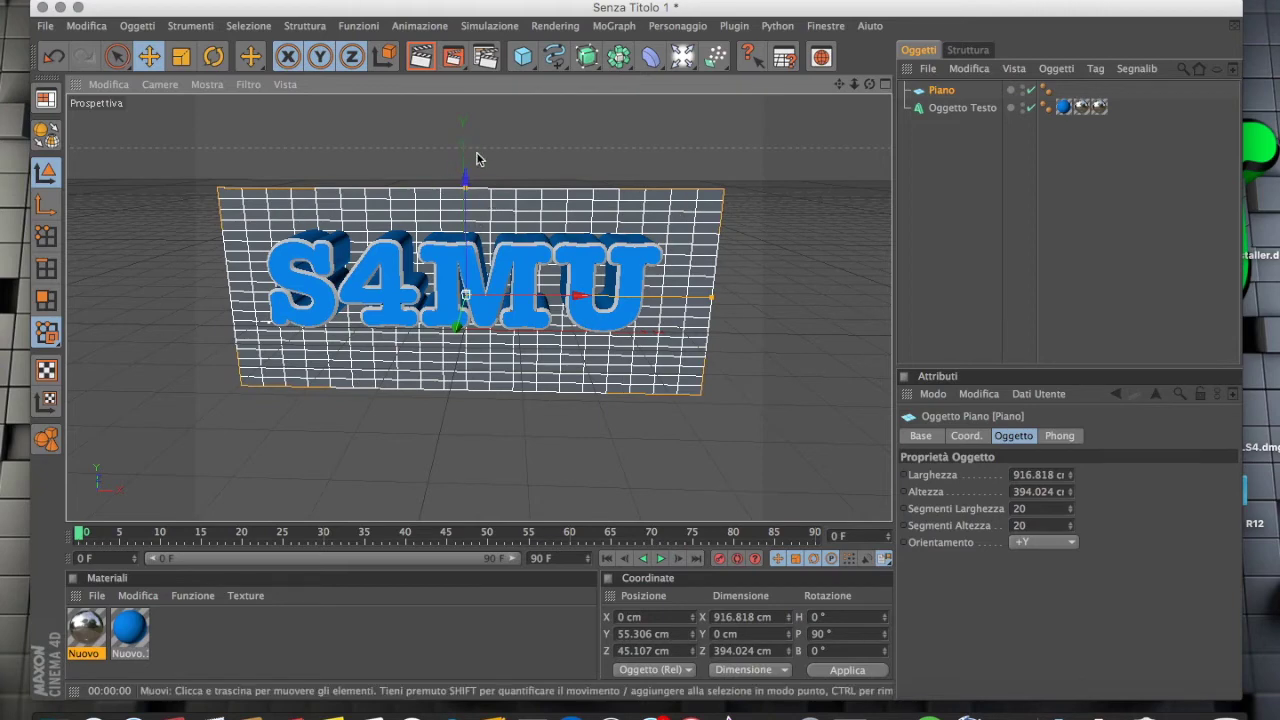
{"action": "left_click_drag", "start_coordinate": [465, 187], "coordinate": [465, 150]}
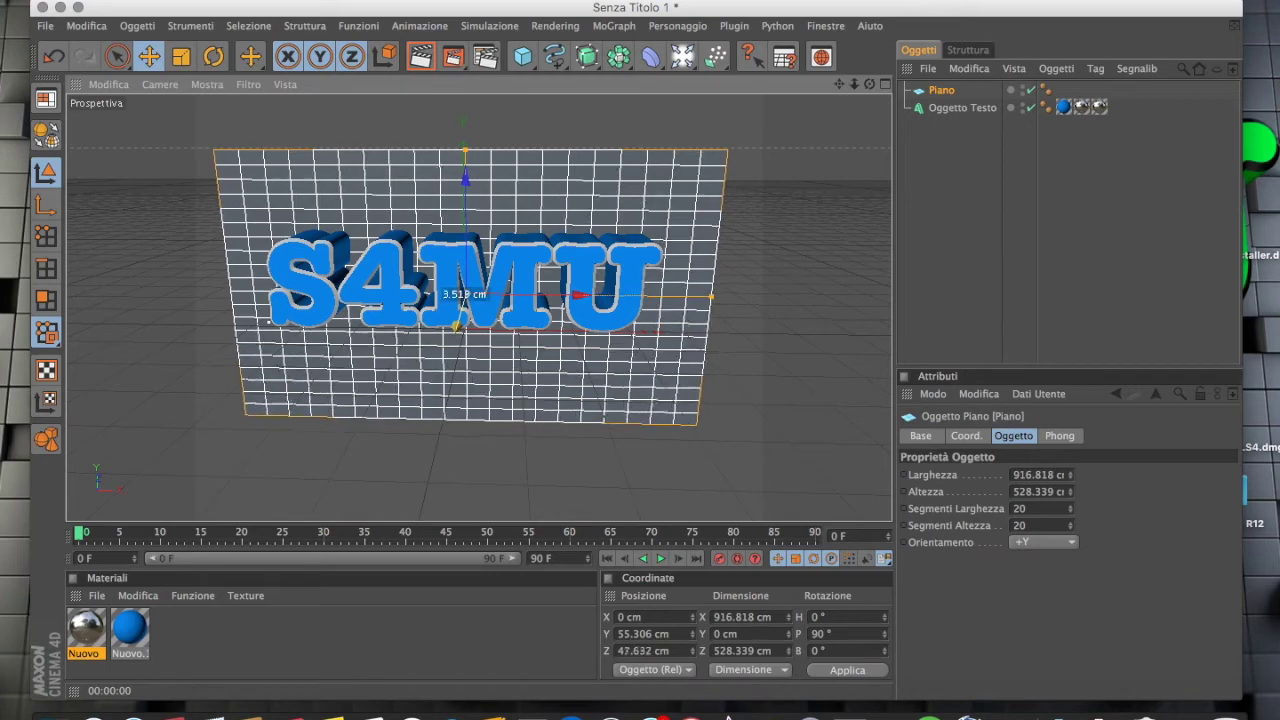
{"action": "left_click_drag", "start_coordinate": [457, 328], "coordinate": [455, 333]}
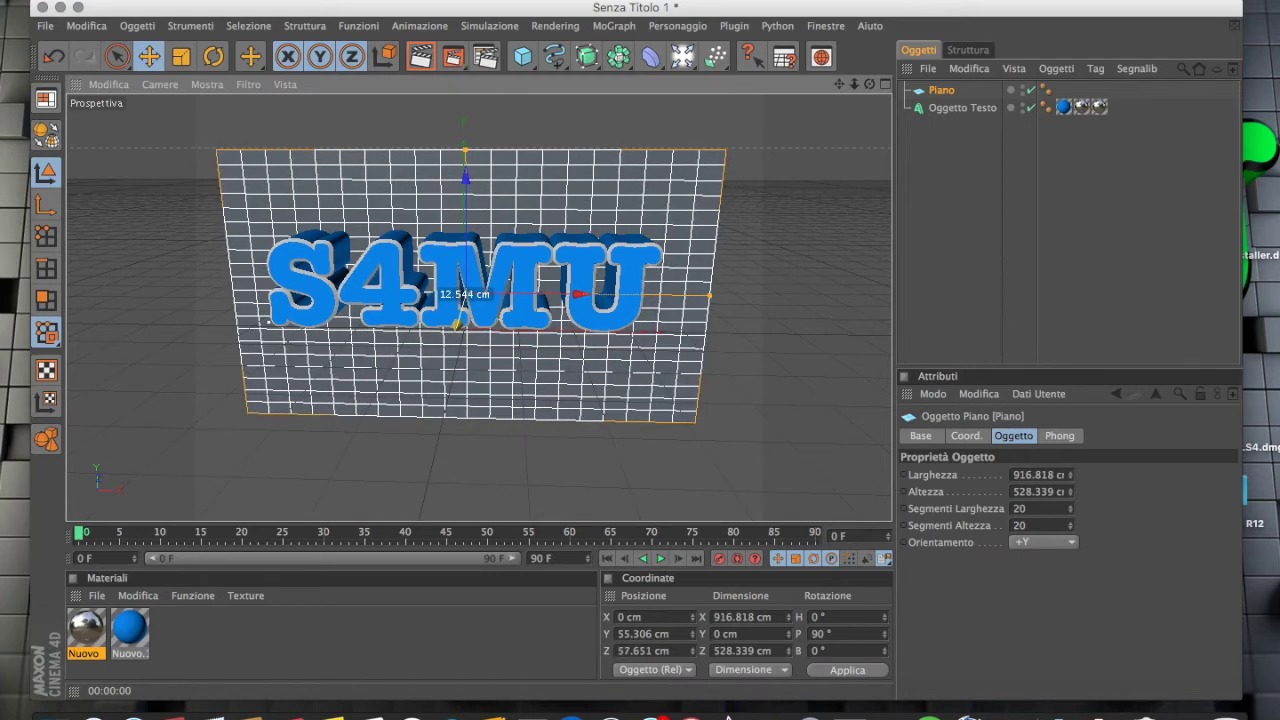
{"action": "left_click", "coordinate": [738, 446]}
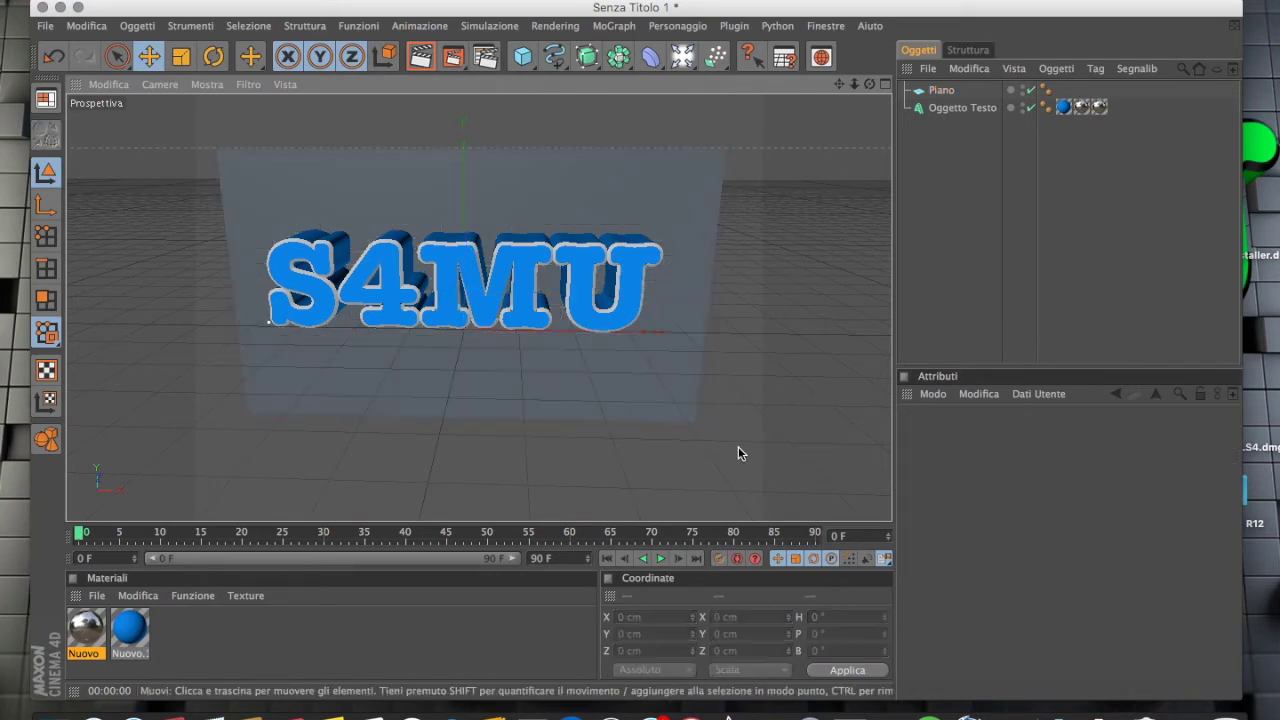
{"action": "left_click", "coordinate": [591, 182]}
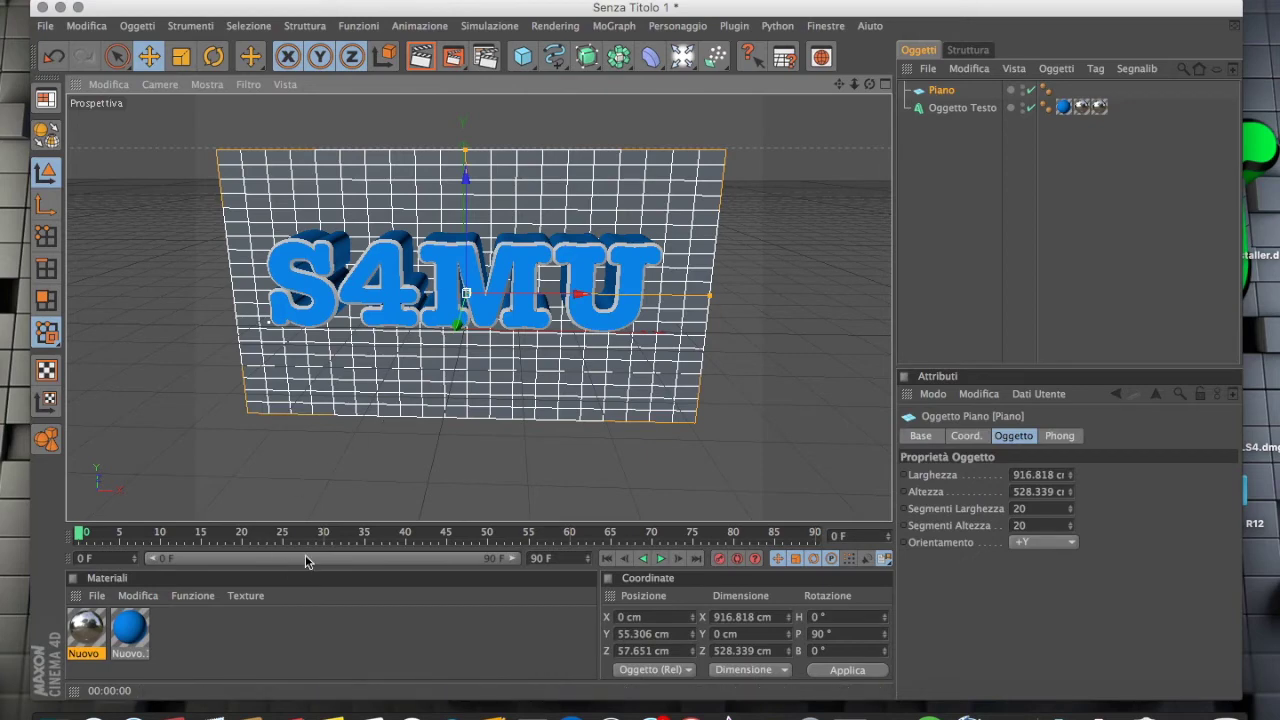
{"action": "left_click", "coordinate": [190, 620]}
Step: Make a Nuovo.2 material using 3D-Cubes-Wallpapers.jpg as its Colore texture, with Speculare unchecked
{"action": "double_click", "coordinate": [190, 615]}
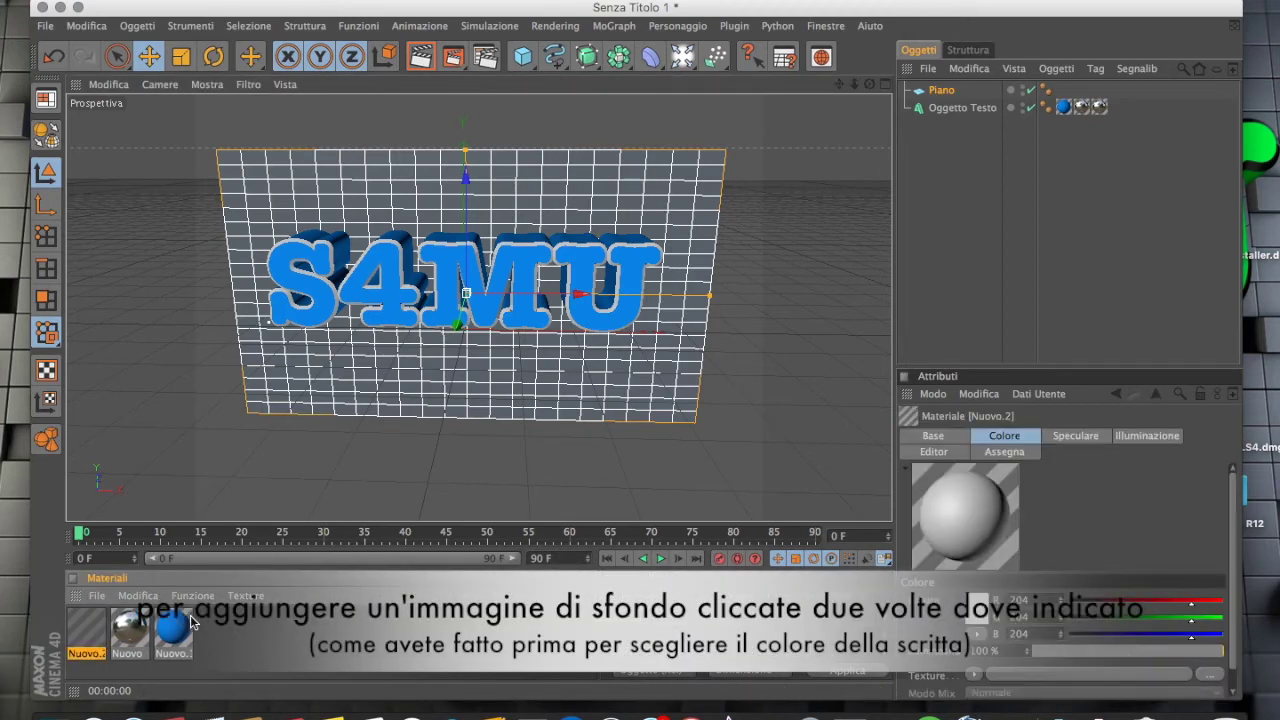
{"action": "double_click", "coordinate": [92, 626]}
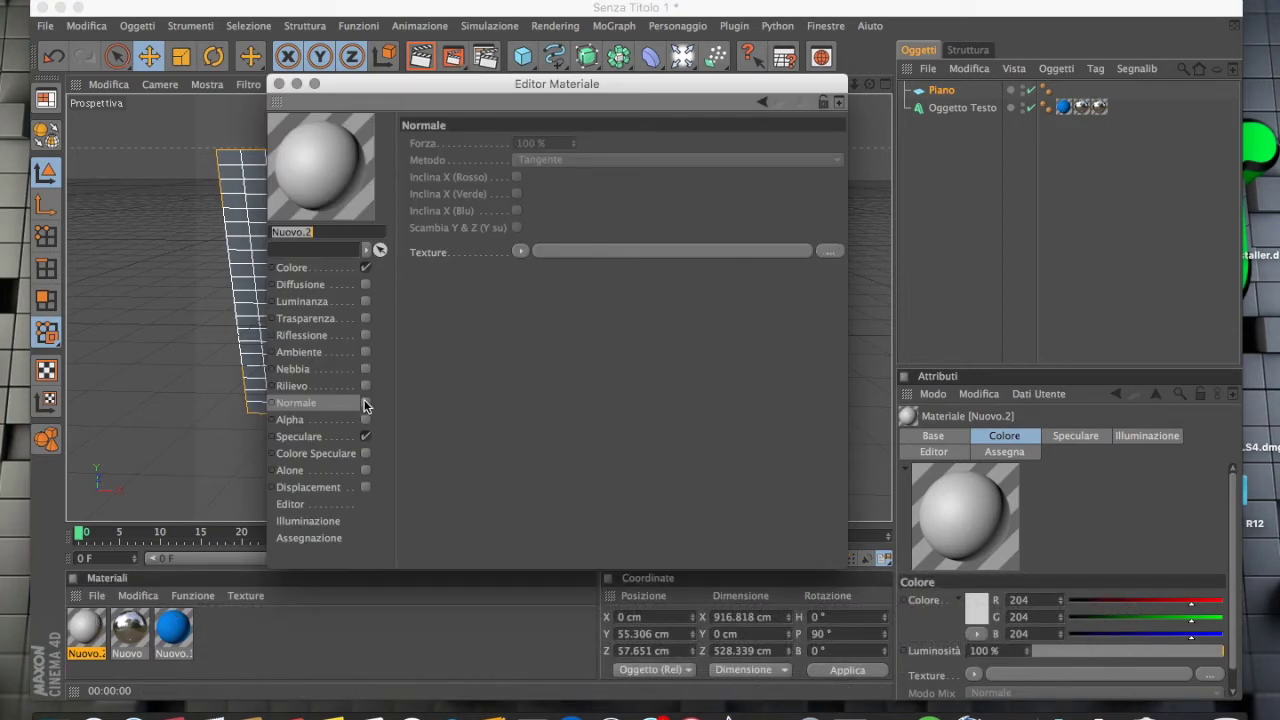
{"action": "left_click", "coordinate": [316, 267]}
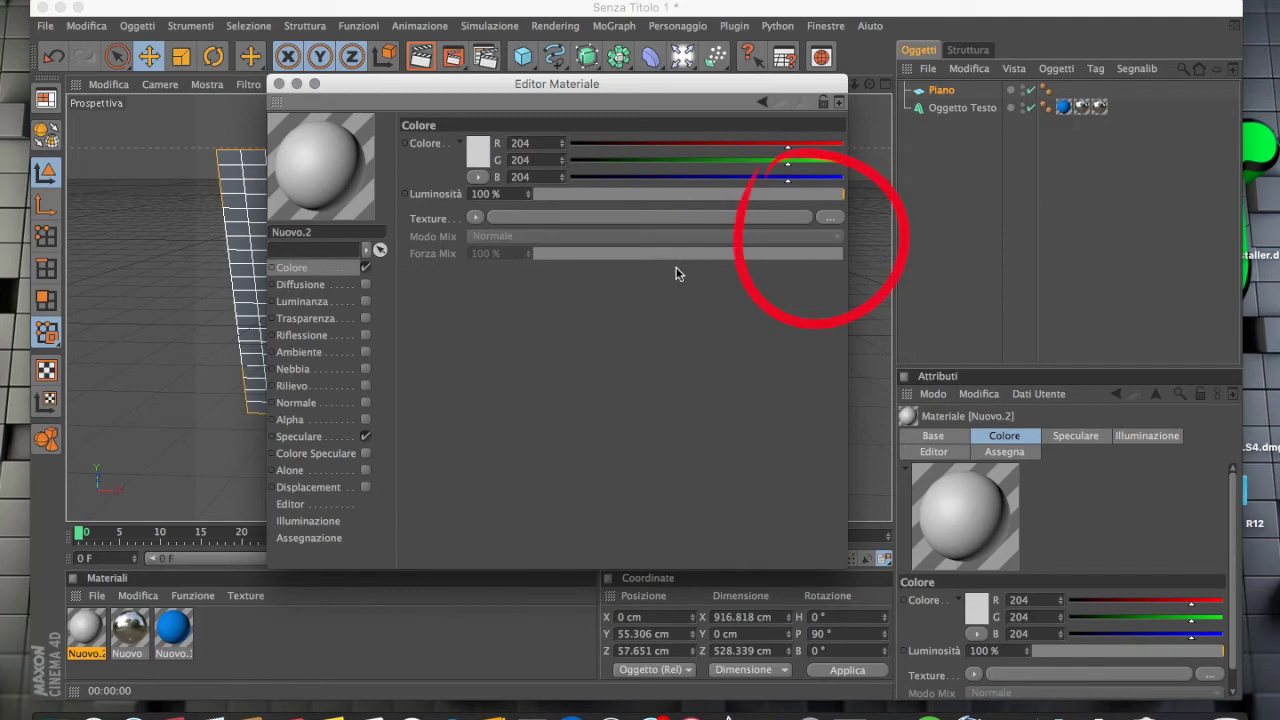
{"action": "left_click", "coordinate": [836, 219]}
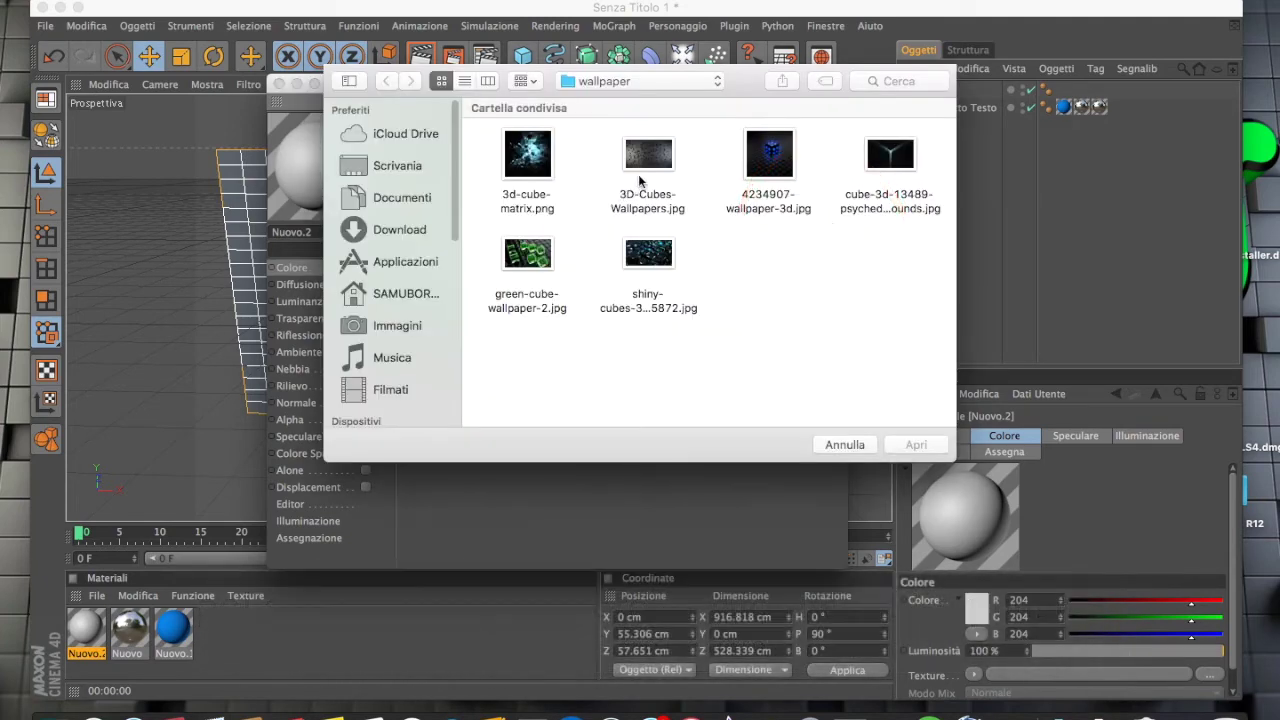
{"action": "left_click", "coordinate": [645, 170]}
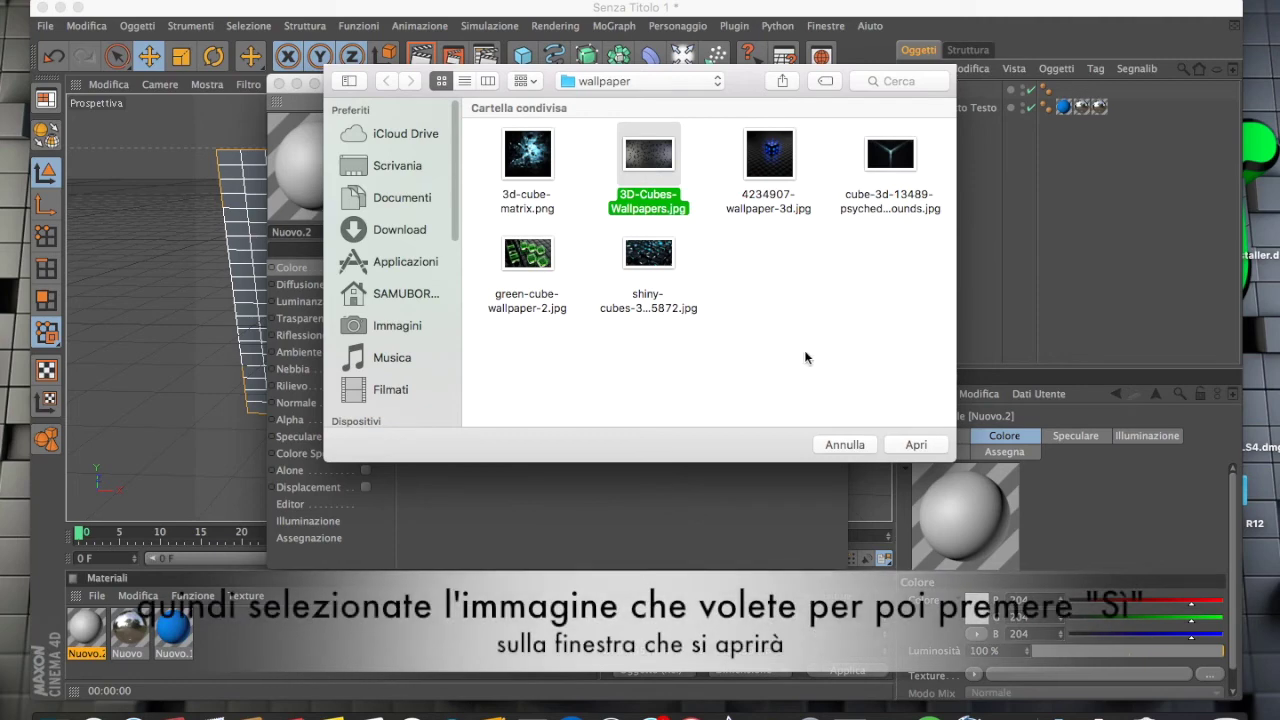
{"action": "left_click", "coordinate": [912, 444]}
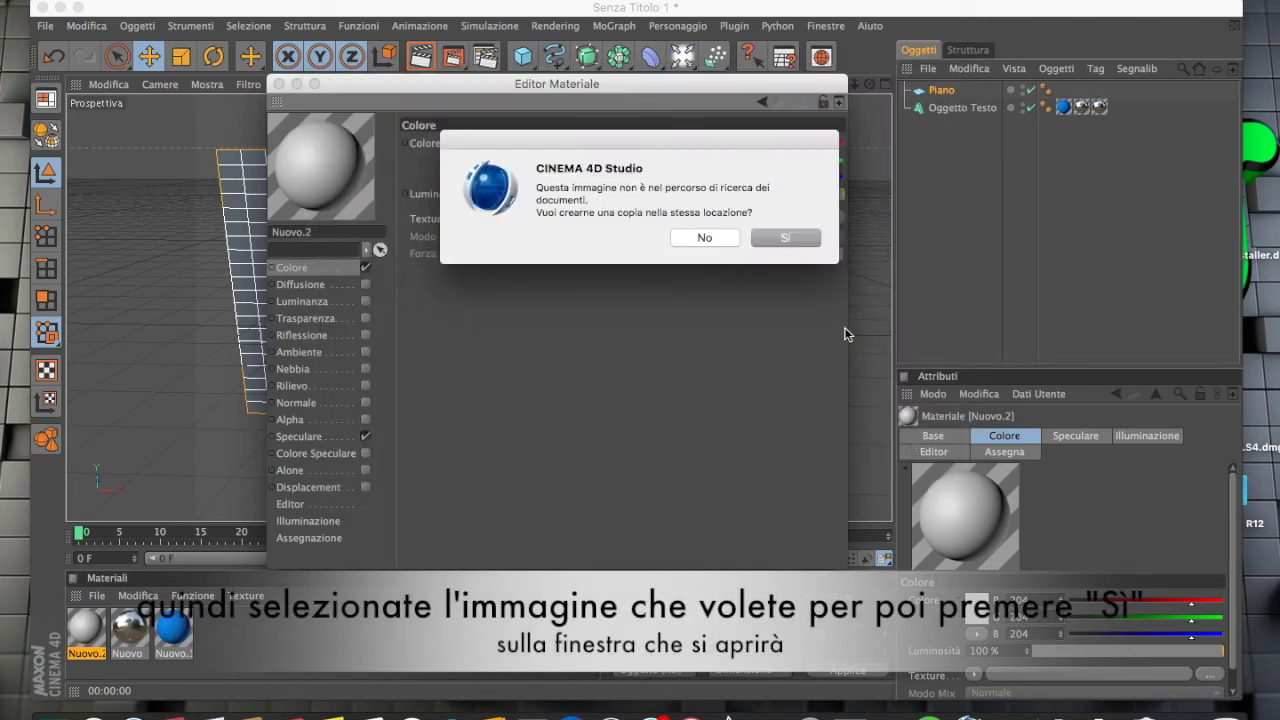
{"action": "left_click", "coordinate": [787, 240]}
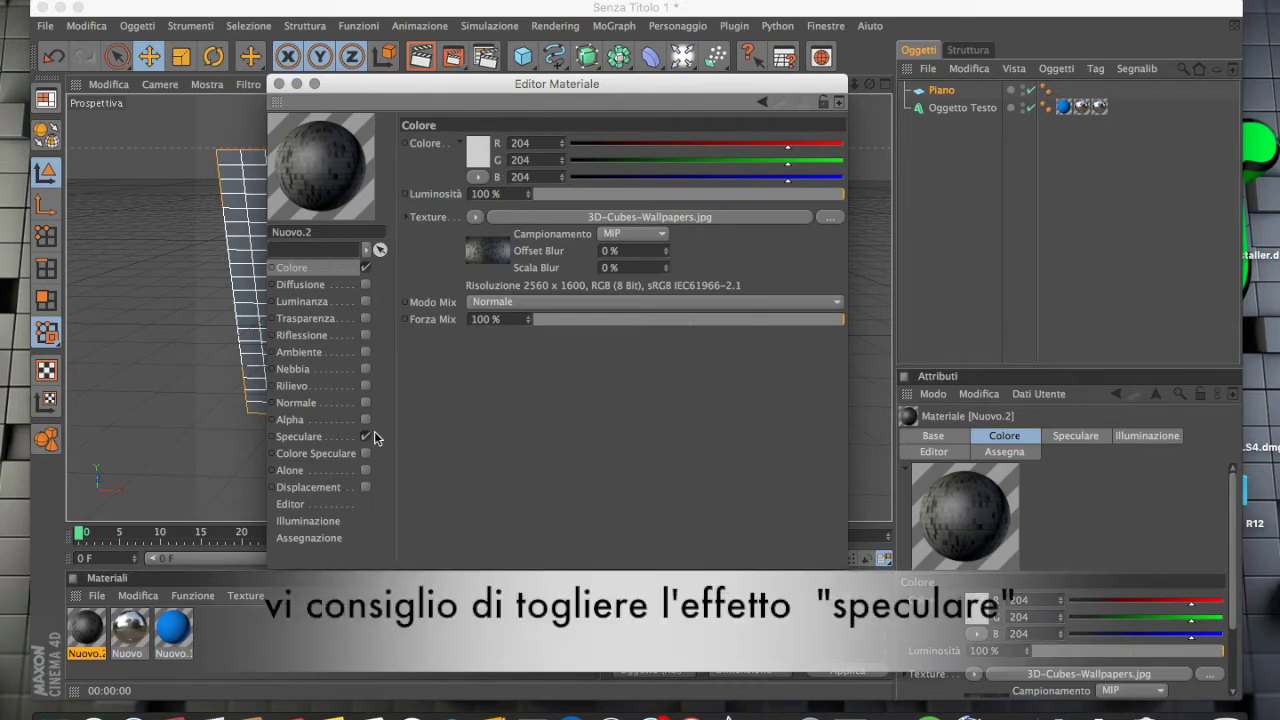
{"action": "left_click", "coordinate": [366, 436]}
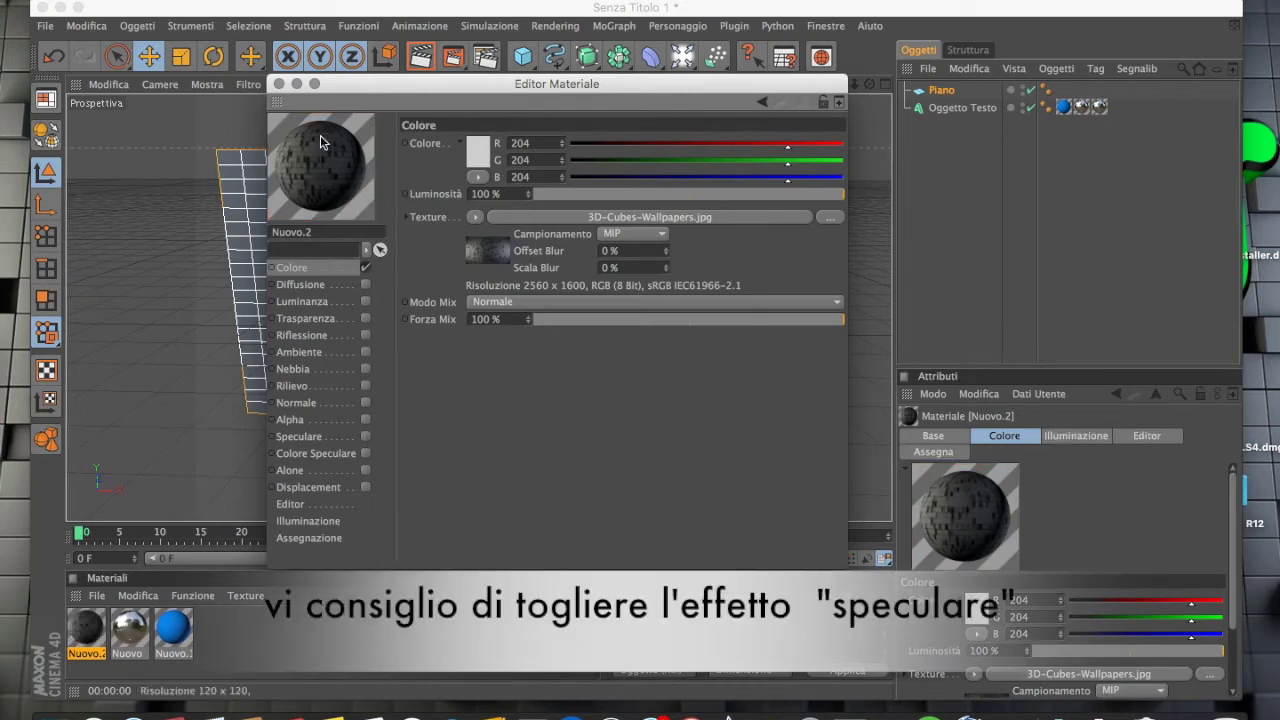
{"action": "left_click", "coordinate": [280, 84]}
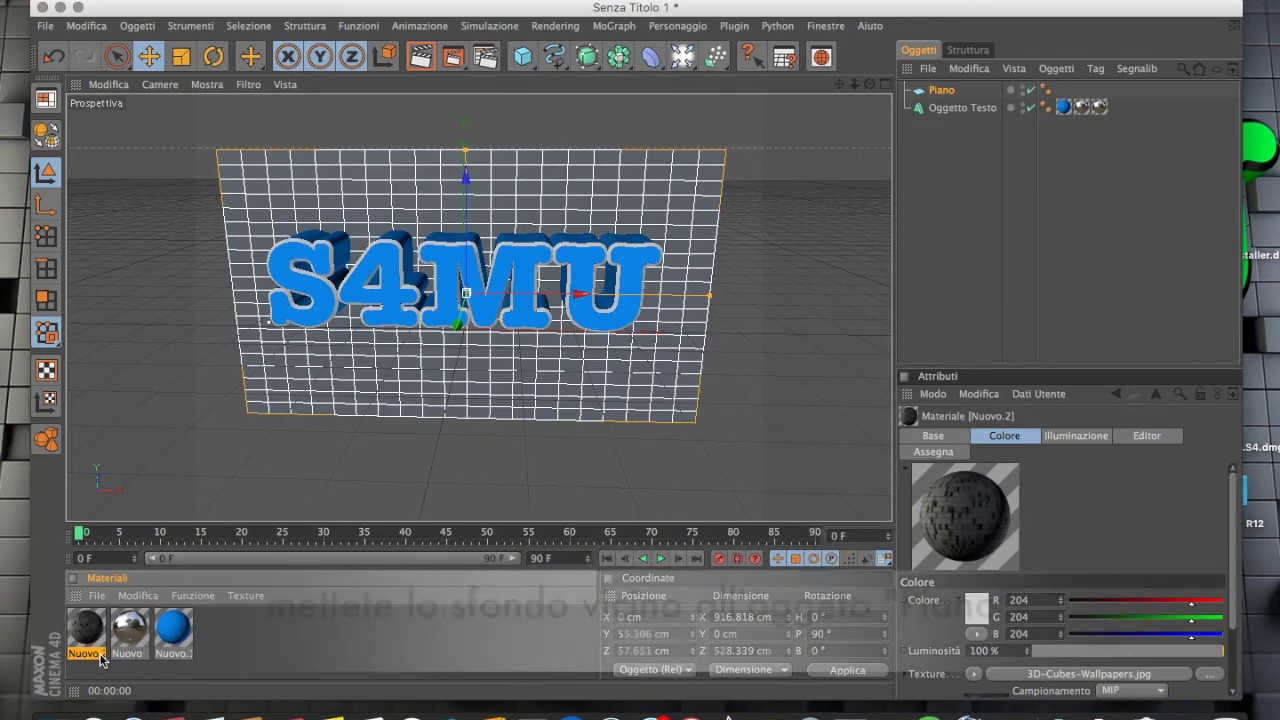
Step: Apply the Nuovo.2 wallpaper material to the plane and preview it with Renderizza Vista
{"action": "left_click_drag", "start_coordinate": [897, 163], "coordinate": [956, 92]}
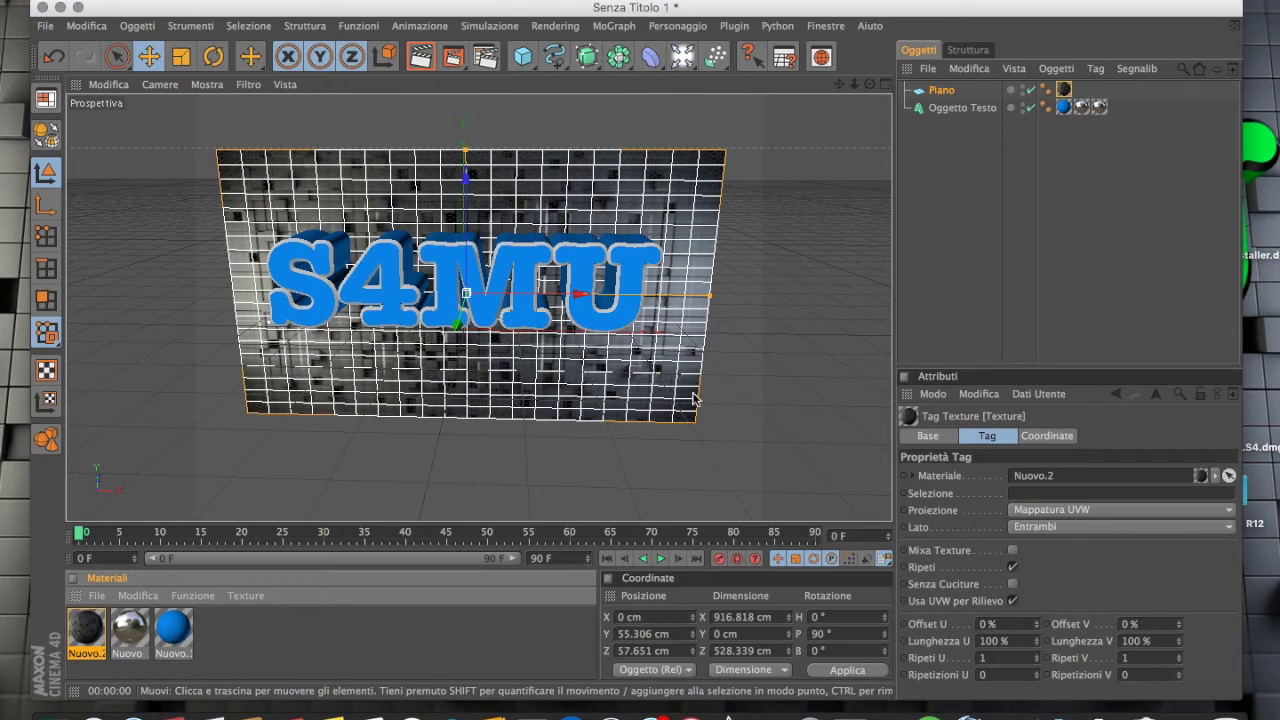
{"action": "left_click", "coordinate": [760, 343]}
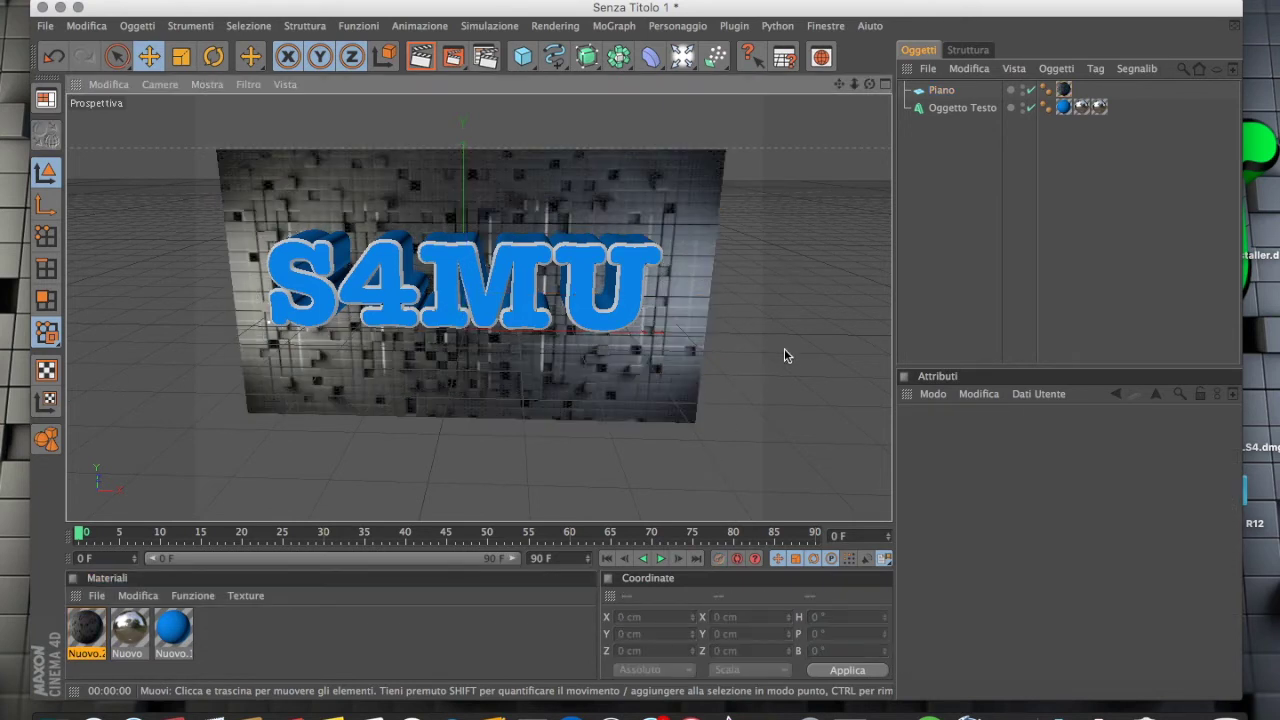
{"action": "left_click", "coordinate": [416, 63]}
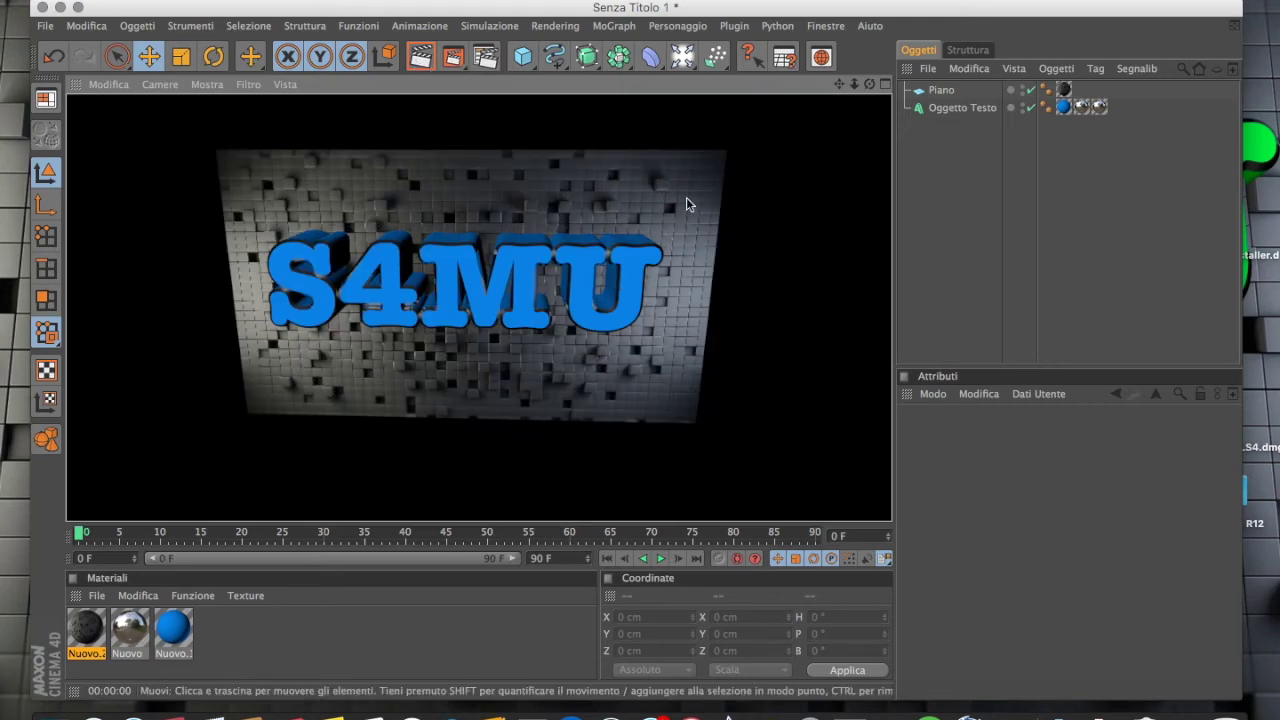
{"action": "left_click", "coordinate": [823, 183]}
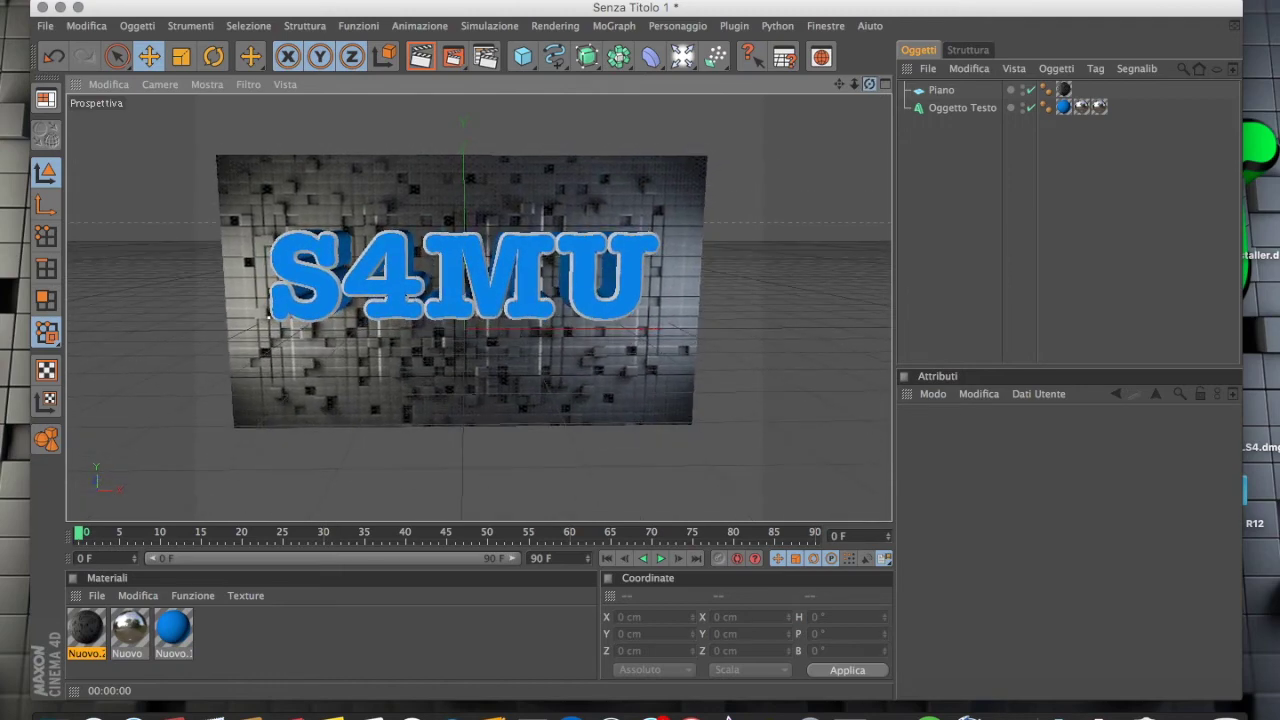
Step: Tilt and zoom the Prospettiva view, re-rendering, until the wallpaper plane fills the view
{"action": "left_click_drag", "start_coordinate": [869, 84], "coordinate": [860, 90]}
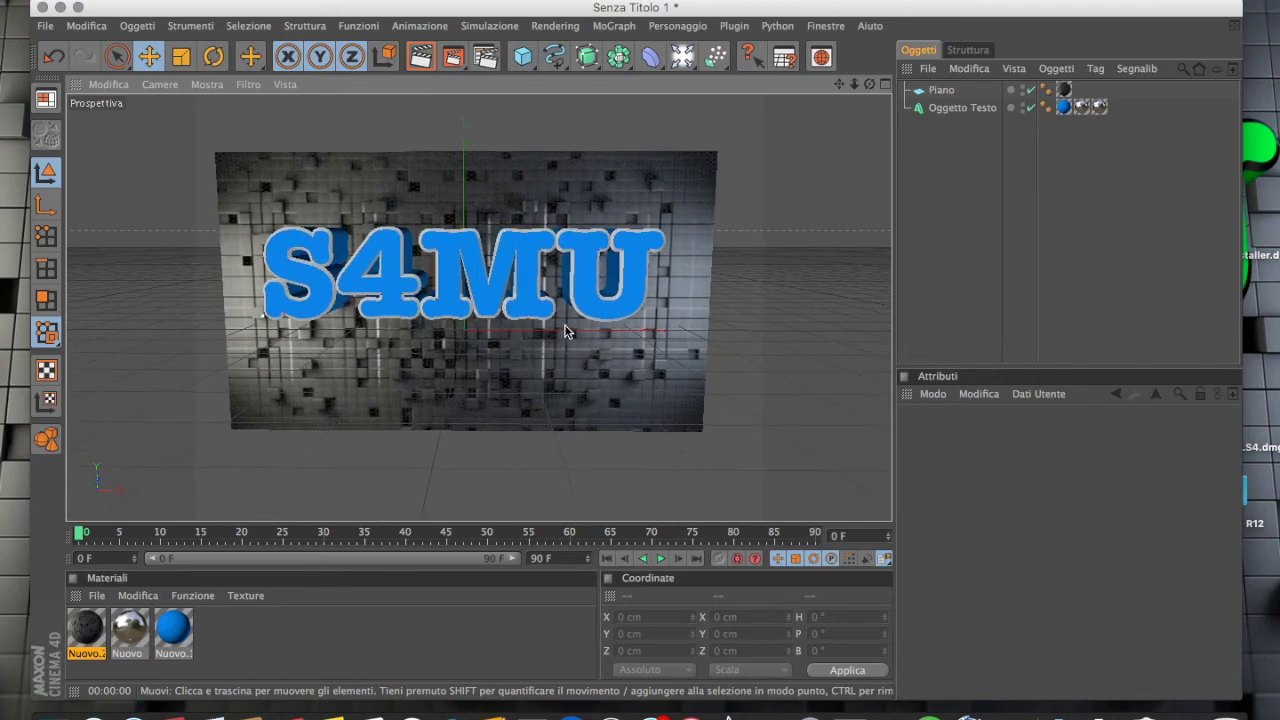
{"action": "scroll", "coordinate": [564, 324], "scroll_direction": "up", "scroll_amount": 2}
{"action": "scroll", "coordinate": [564, 324], "scroll_direction": "up", "scroll_amount": 3}
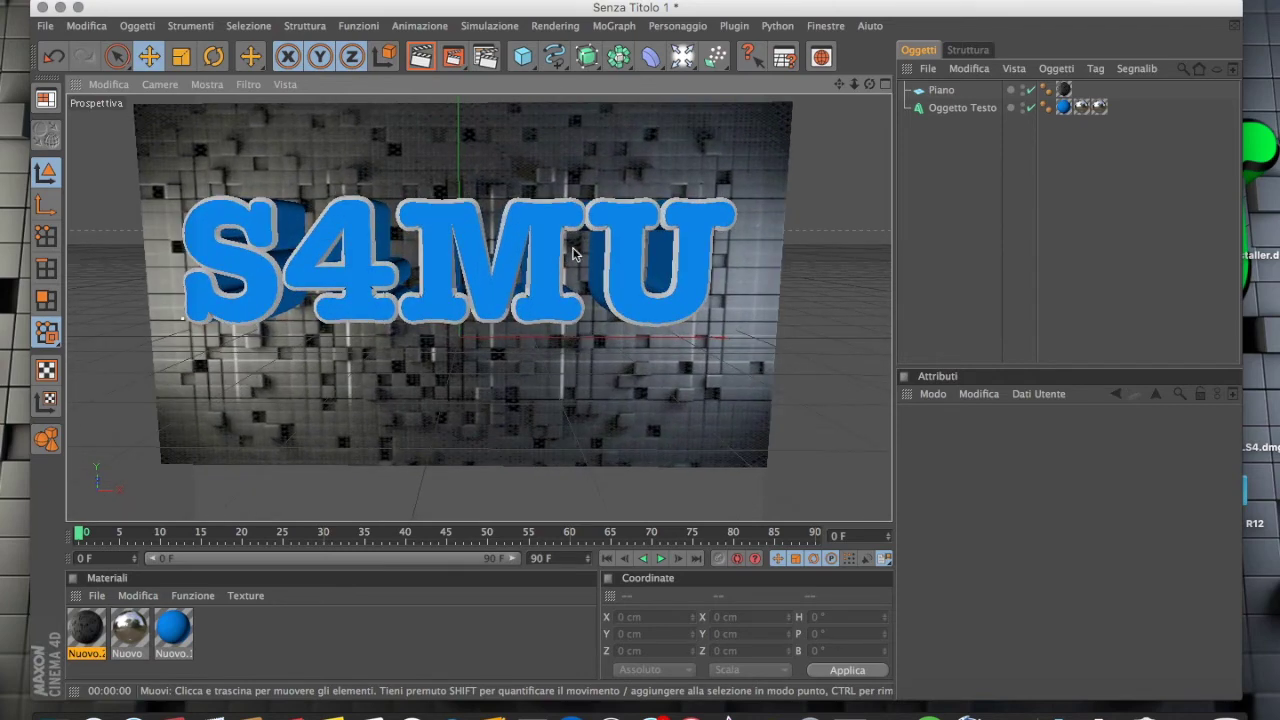
{"action": "left_click", "coordinate": [421, 59]}
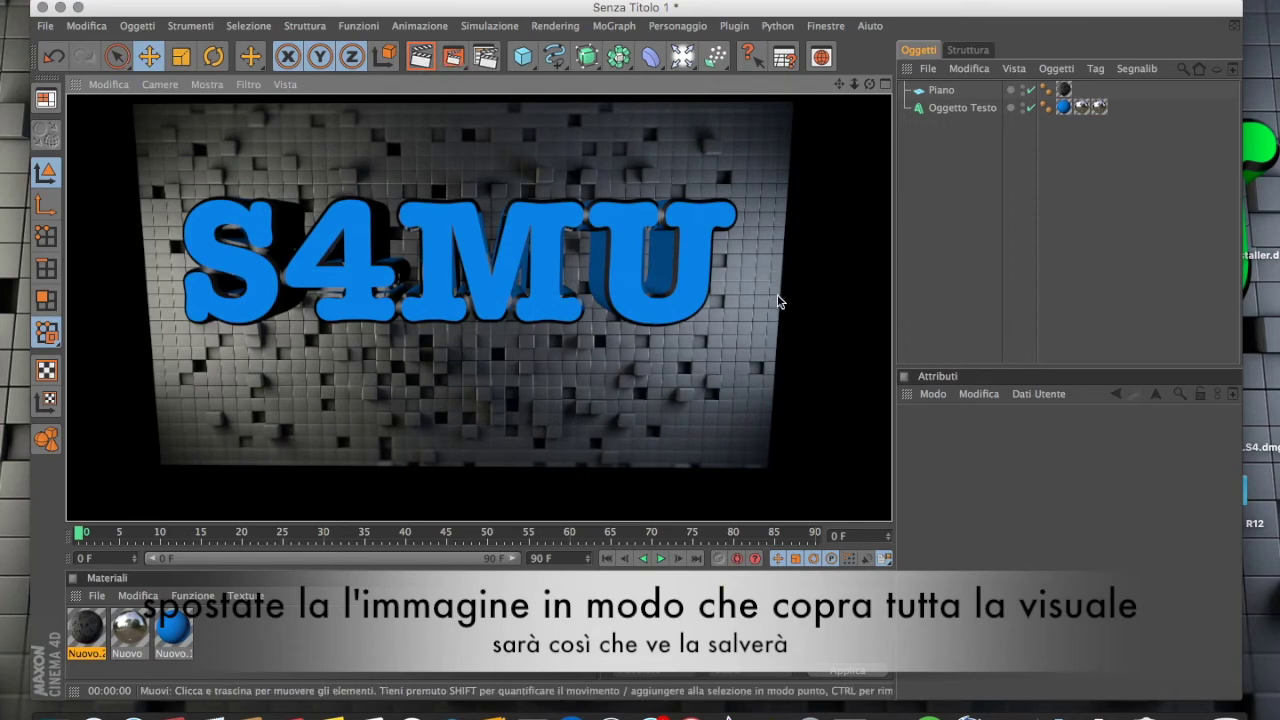
{"action": "left_click", "coordinate": [780, 229]}
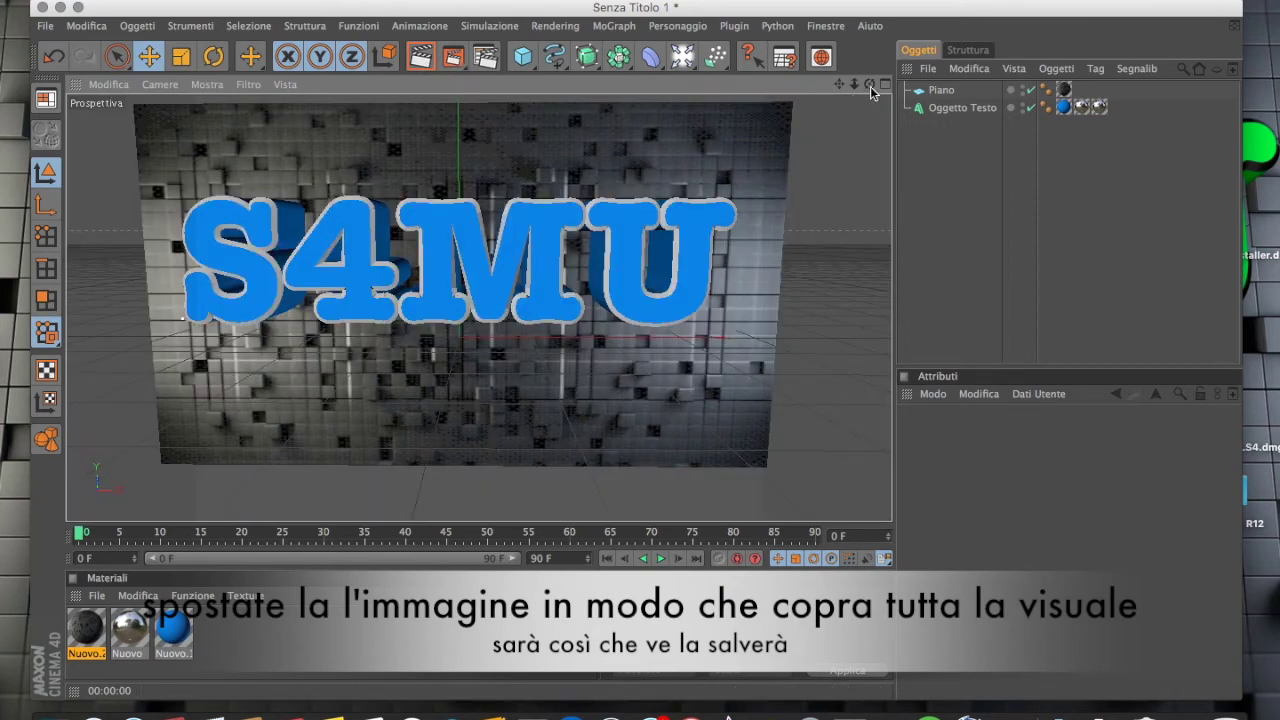
{"action": "left_click_drag", "start_coordinate": [870, 86], "coordinate": [872, 94]}
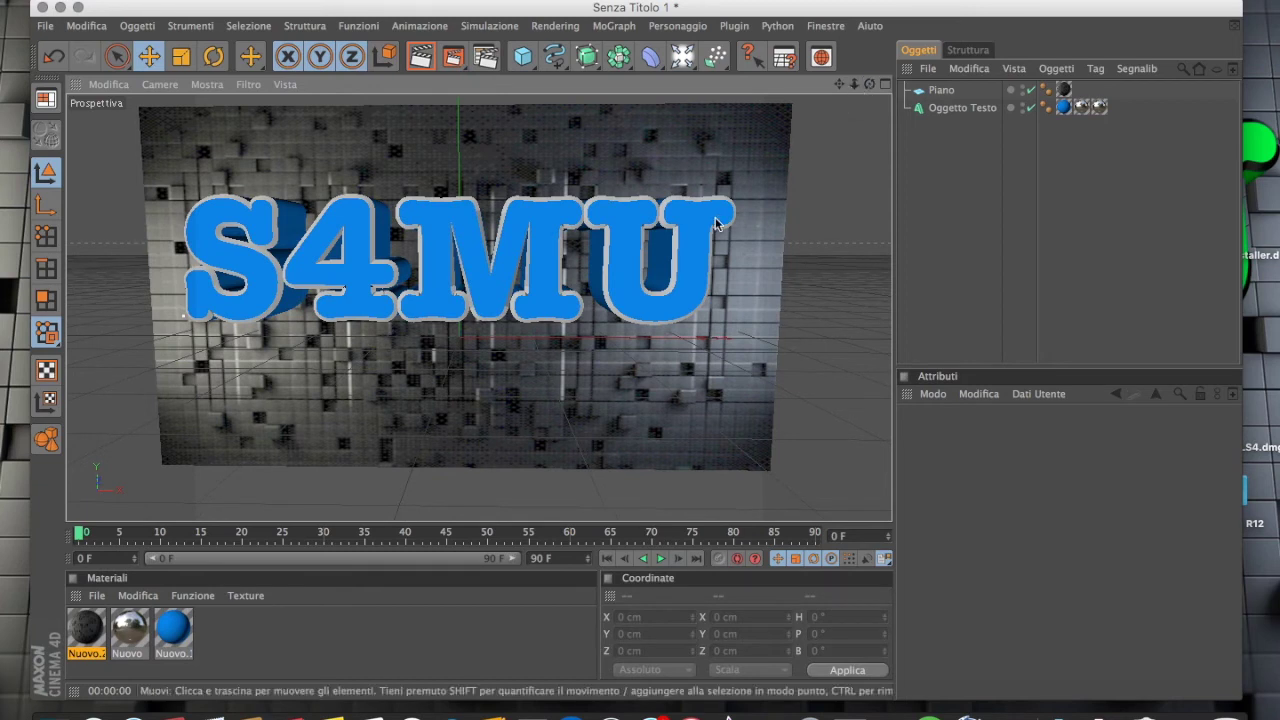
{"action": "scroll", "coordinate": [716, 224], "scroll_direction": "up", "scroll_amount": 2}
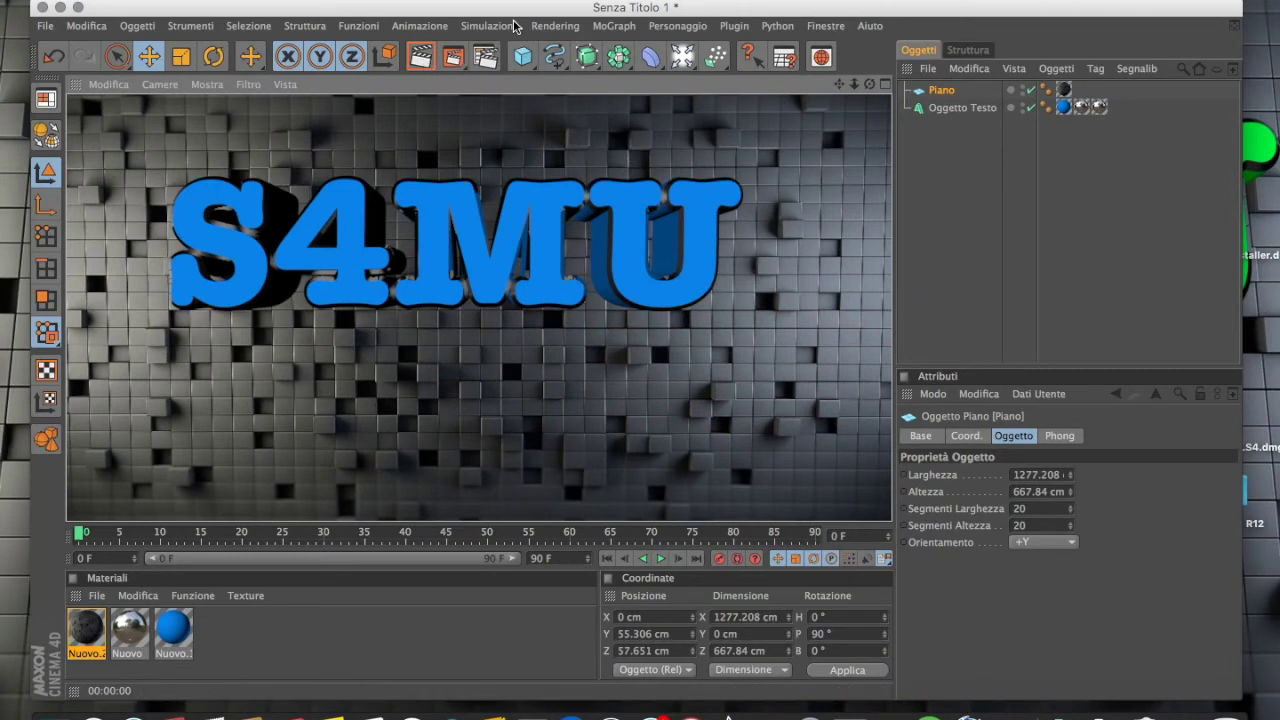
Step: In Settaggi di Rendering Output, choose the Monitor preset 1280 × 1024
{"action": "left_click", "coordinate": [552, 26]}
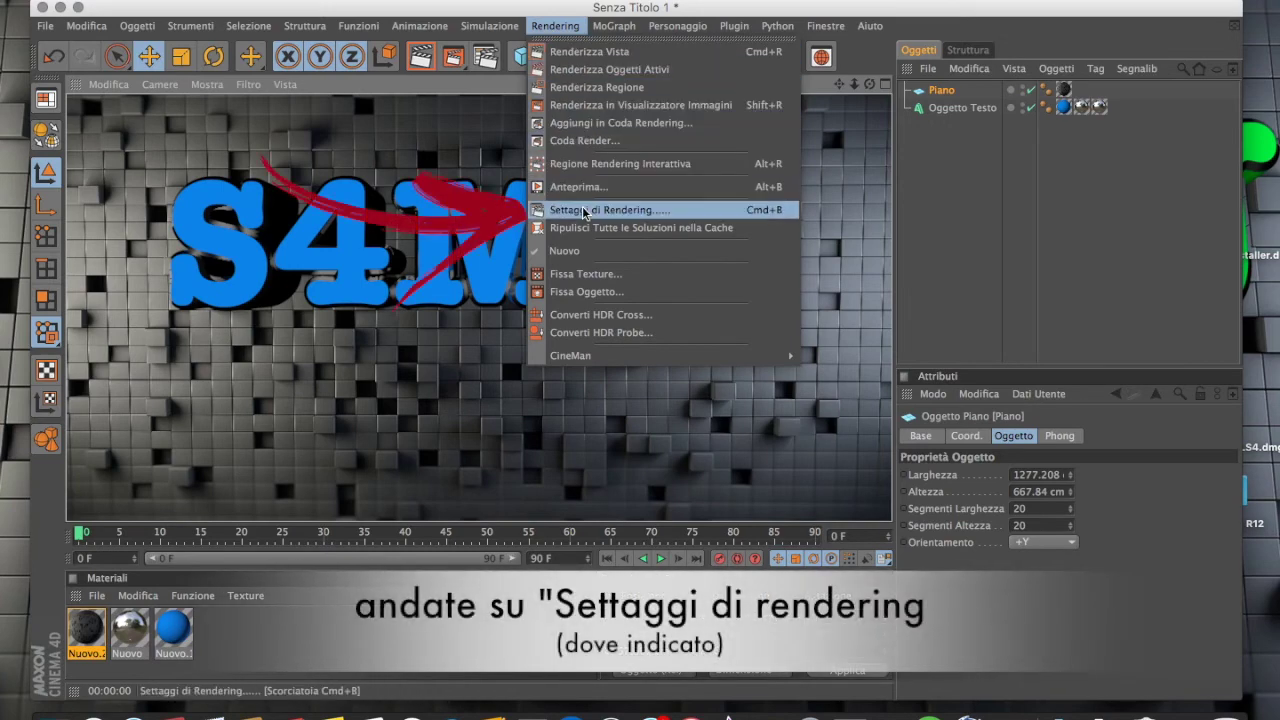
{"action": "left_click", "coordinate": [585, 212]}
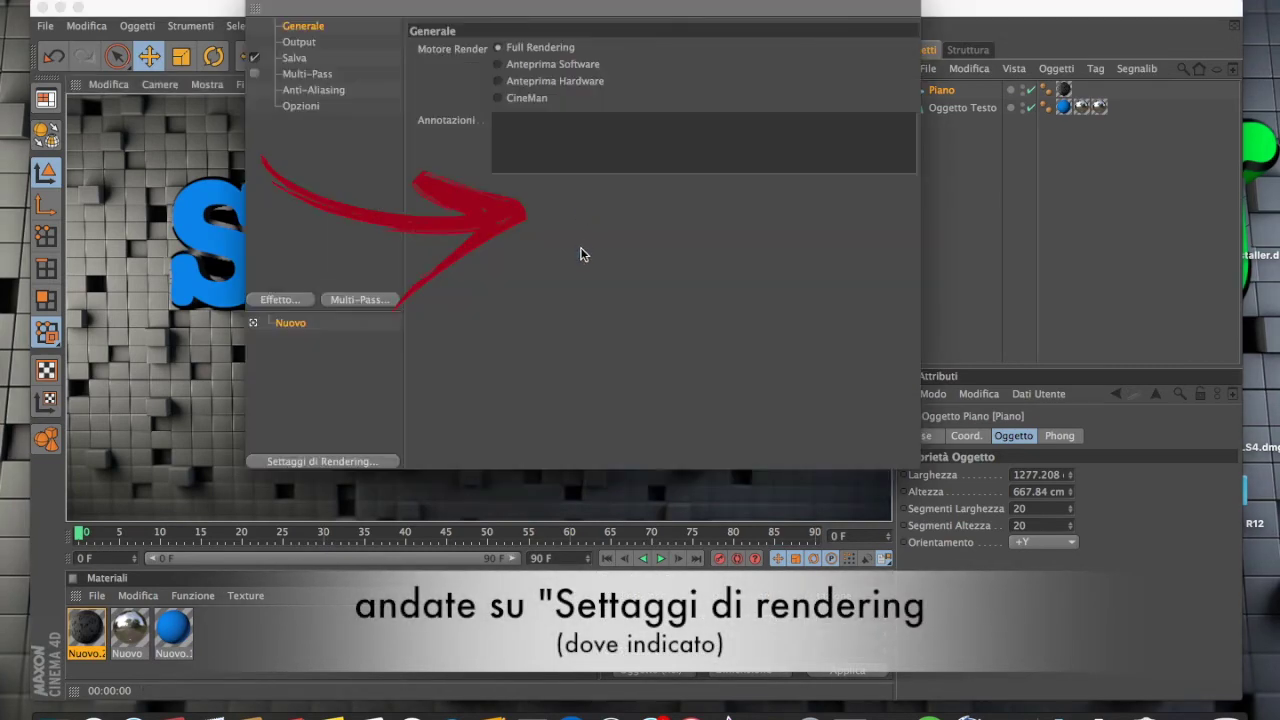
{"action": "left_click", "coordinate": [304, 45]}
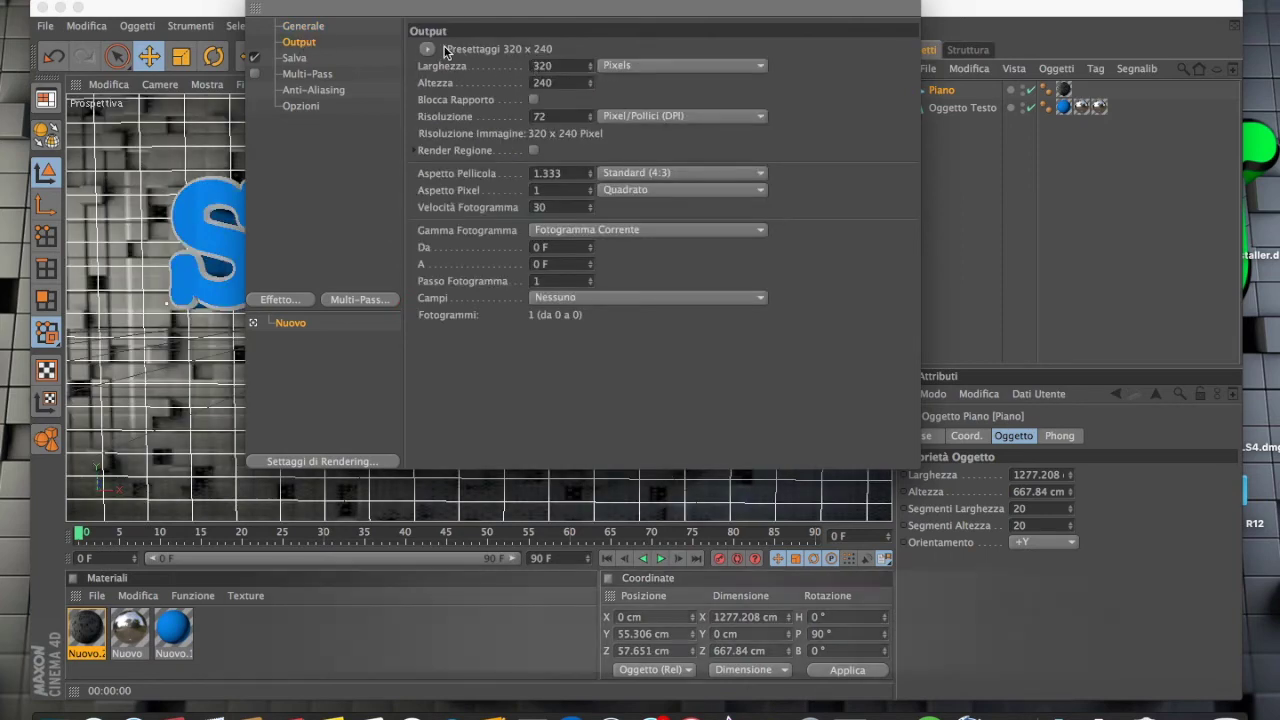
{"action": "left_click", "coordinate": [429, 49]}
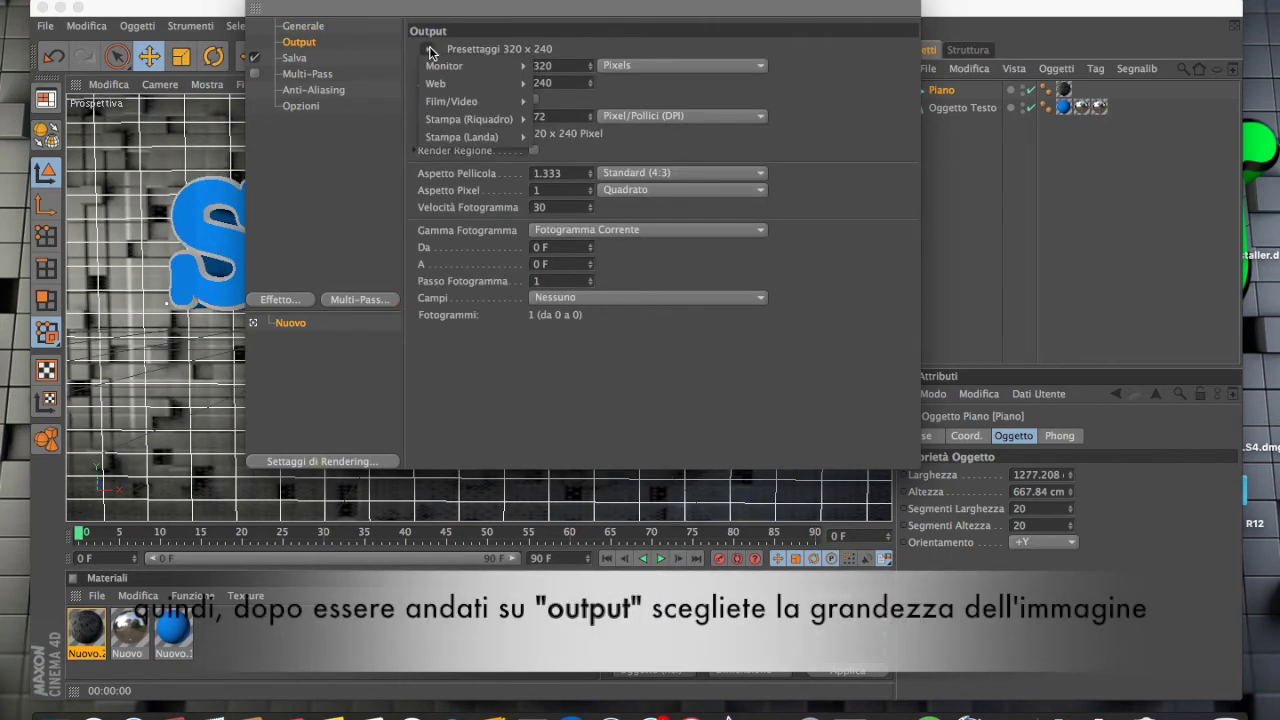
{"action": "mouse_move", "coordinate": [470, 65]}
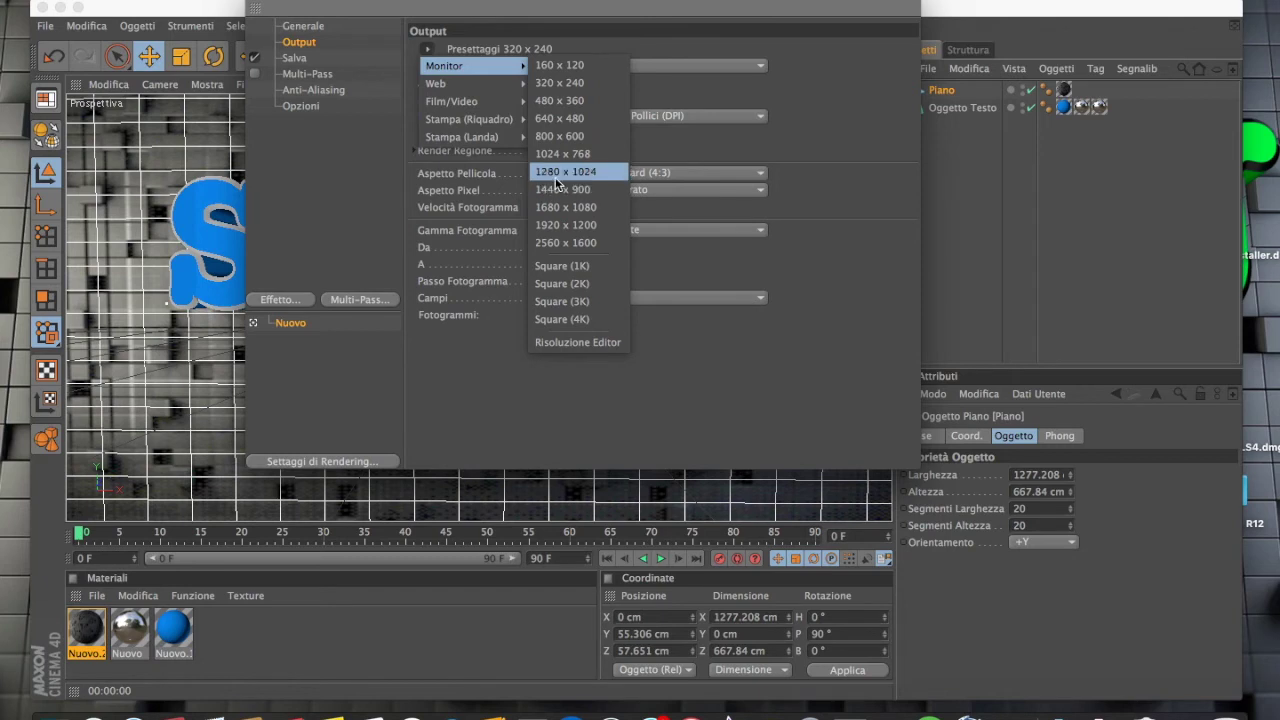
{"action": "left_click", "coordinate": [557, 178]}
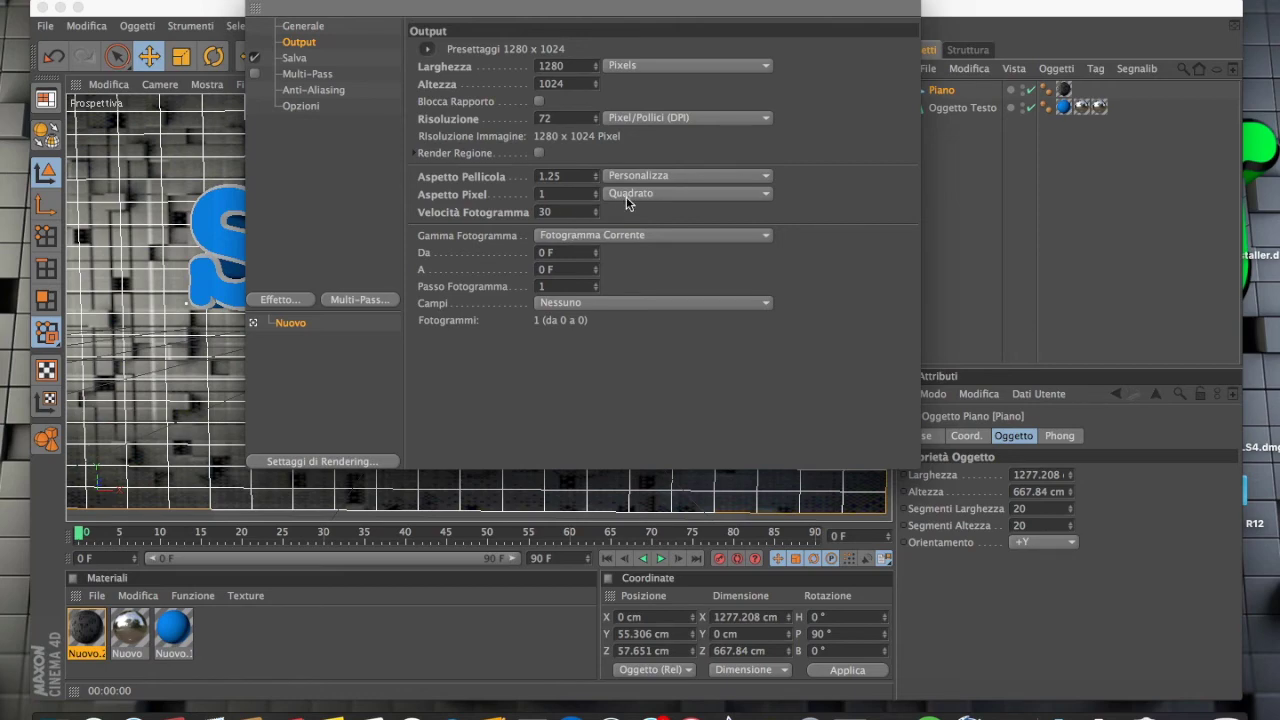
{"action": "left_click", "coordinate": [307, 57]}
Step: Set the render save file to ciao!!, format JPEG, with Canale Alpha ticked
{"action": "left_click", "coordinate": [651, 81]}
{"action": "type", "text": "ciao!"}
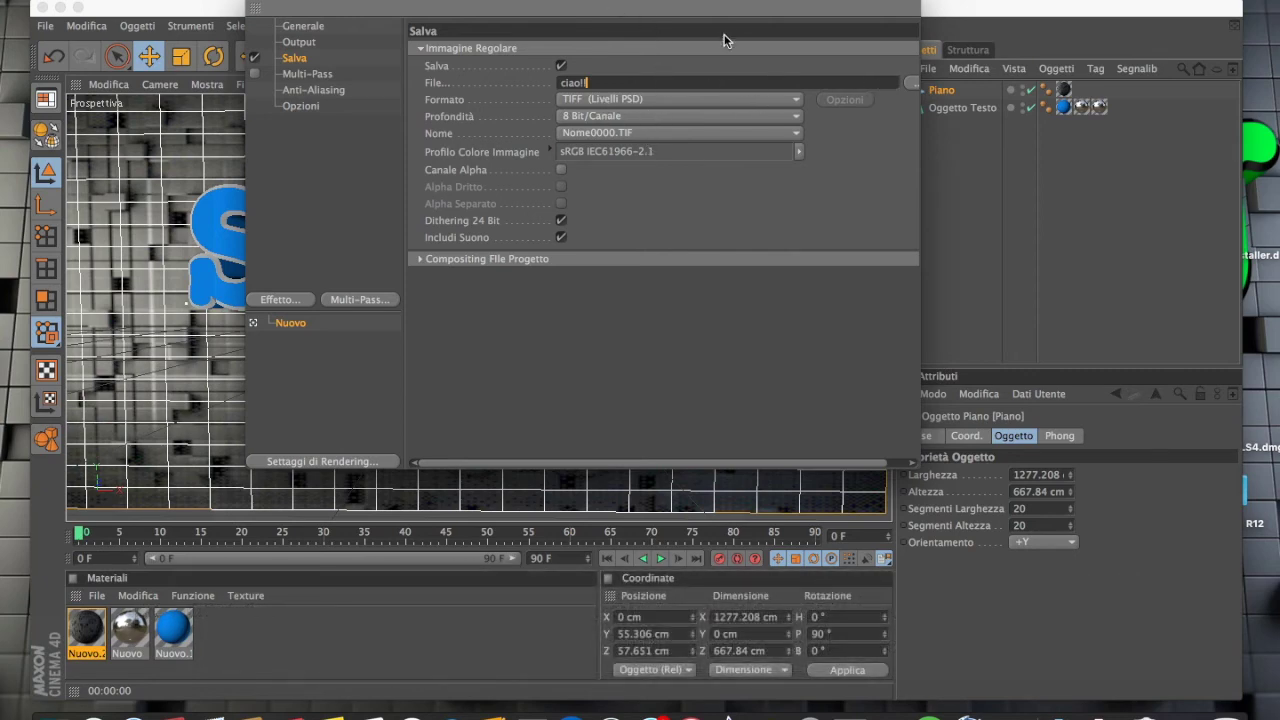
{"action": "left_click_drag", "start_coordinate": [700, 3], "coordinate": [625, 3]}
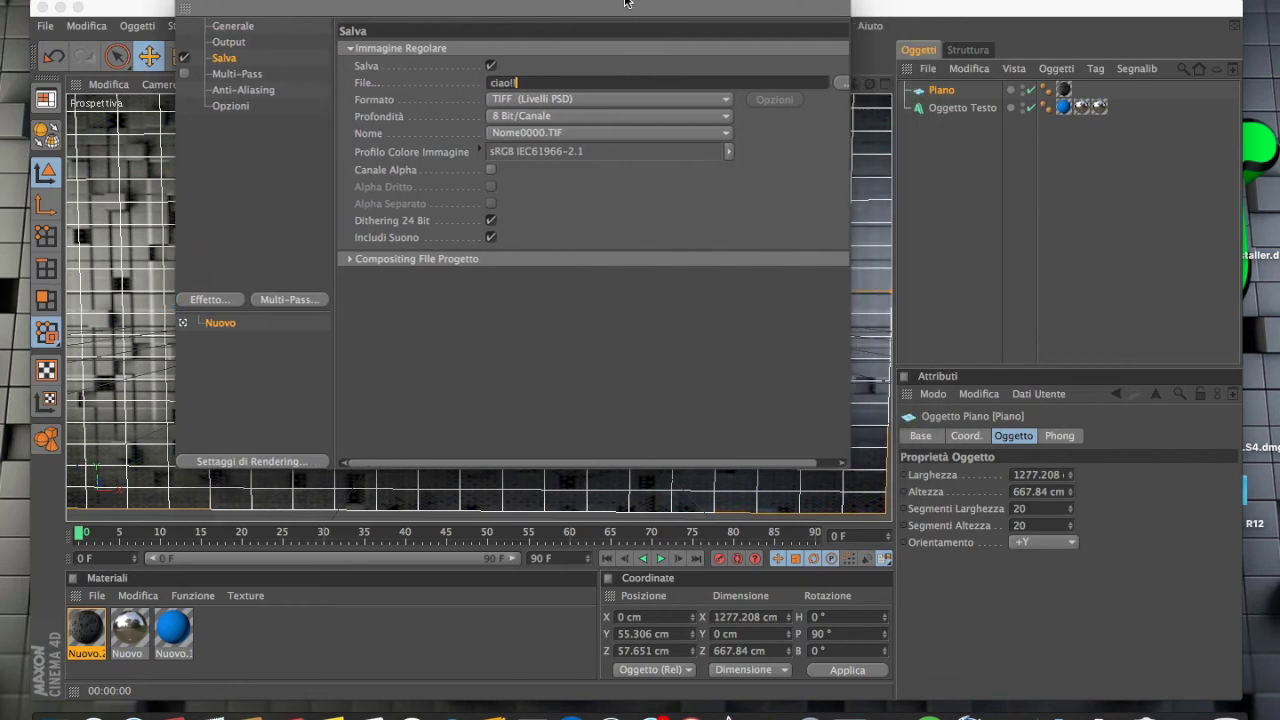
{"action": "left_click", "coordinate": [527, 98]}
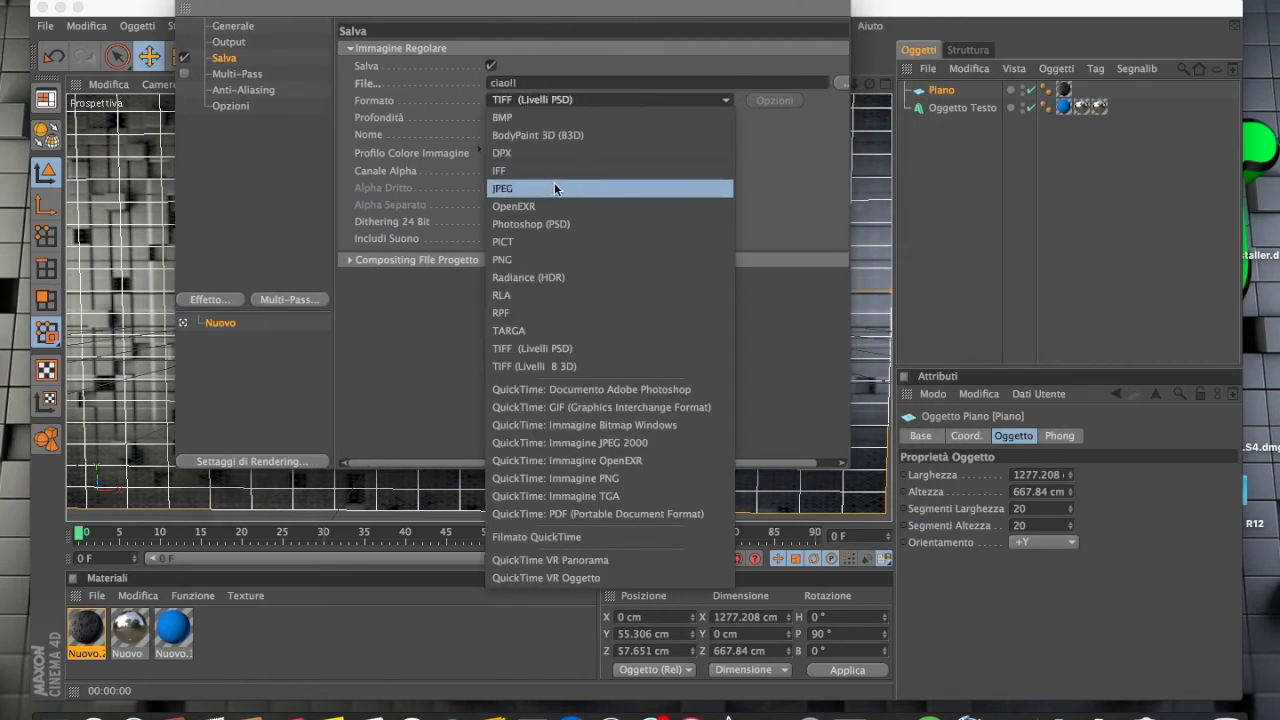
{"action": "left_click", "coordinate": [517, 188]}
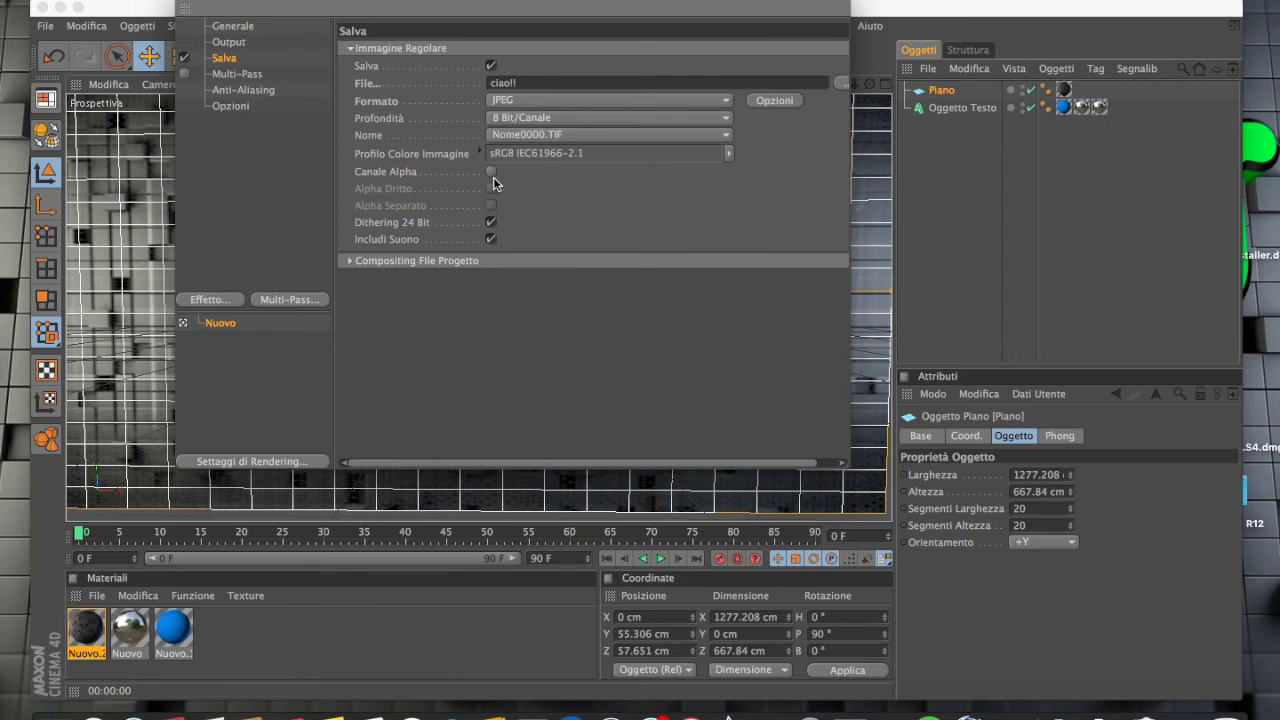
{"action": "left_click", "coordinate": [491, 173]}
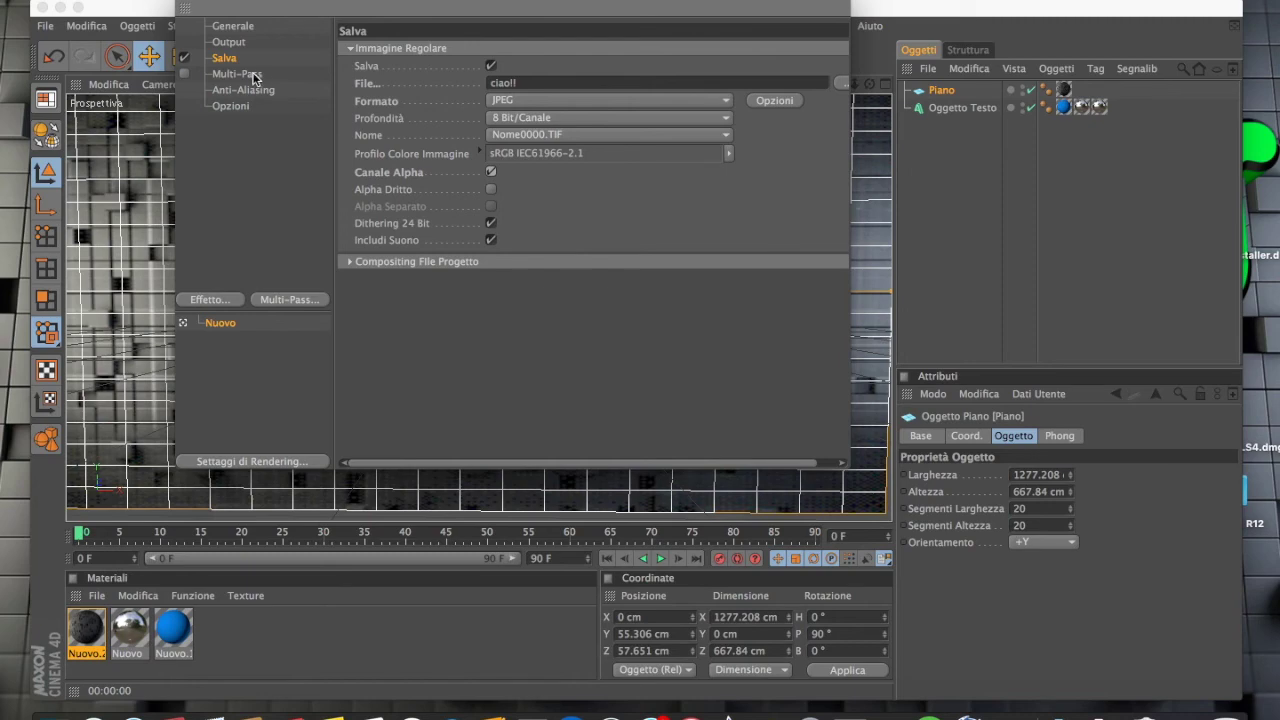
{"action": "left_click", "coordinate": [203, 7]}
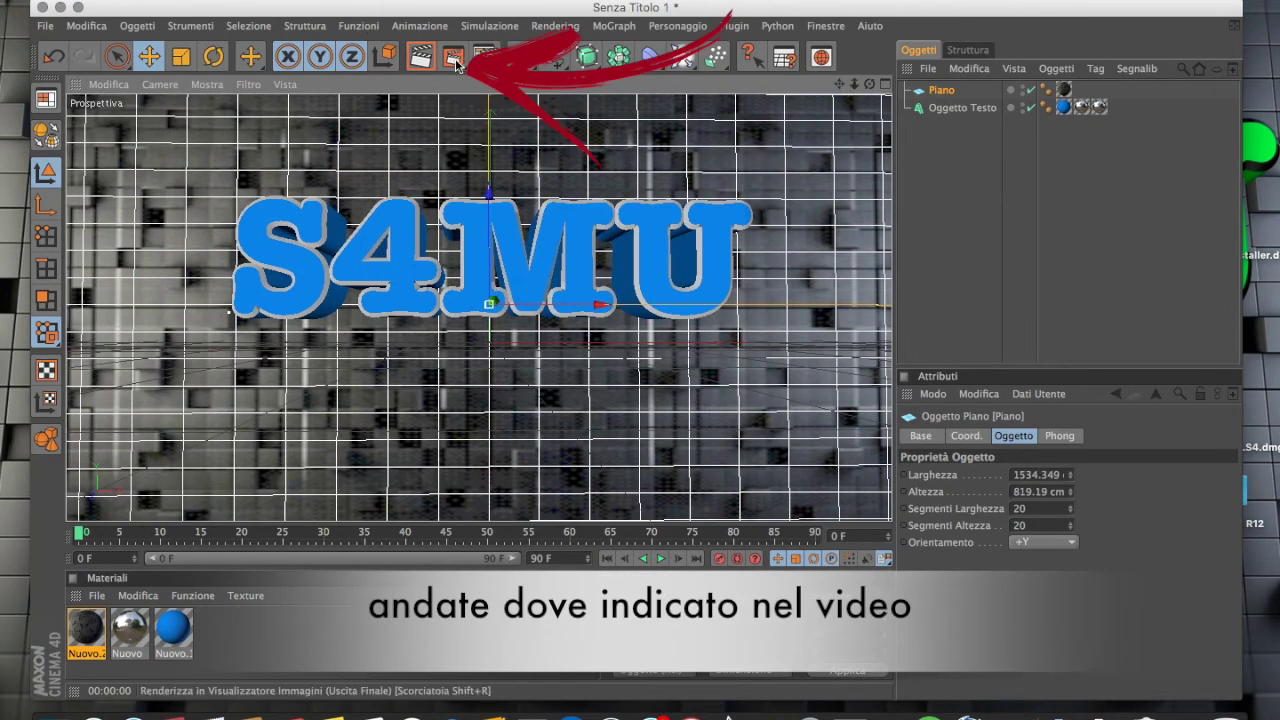
Step: Render to the Picture Viewer, confirm overwrite, and delete the duplicate history entry
{"action": "left_click", "coordinate": [455, 64]}
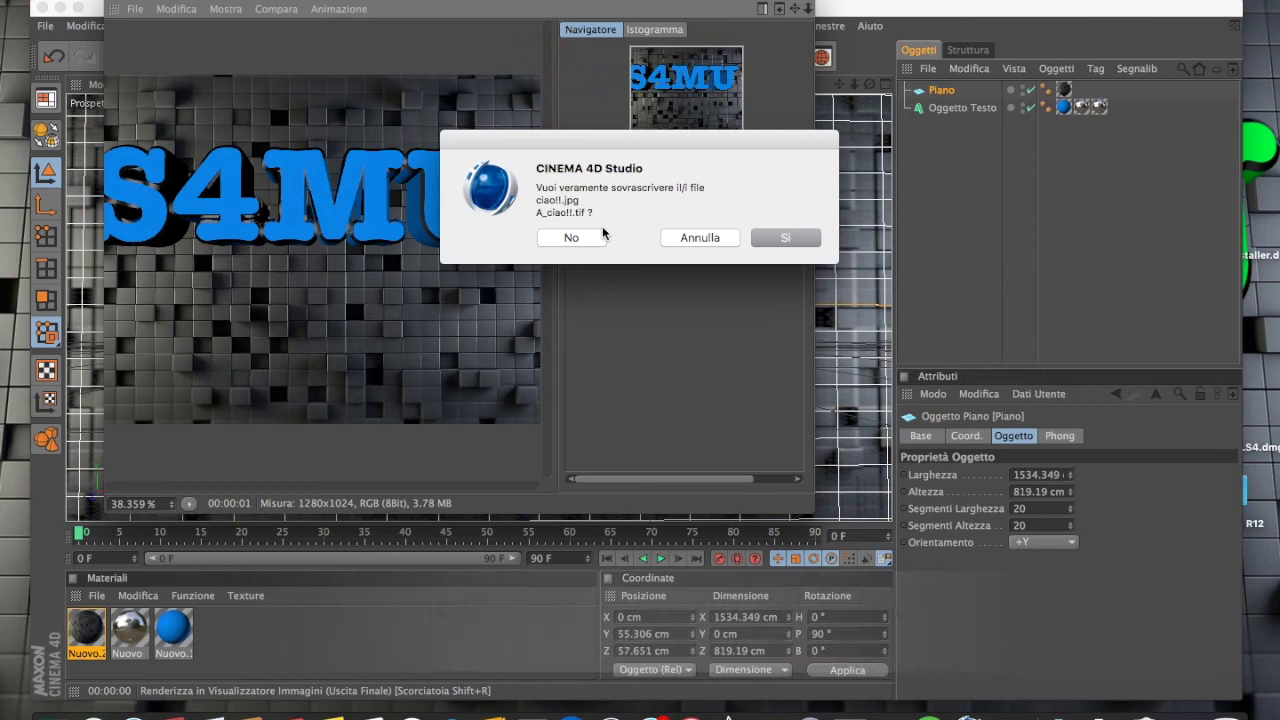
{"action": "left_click", "coordinate": [767, 242]}
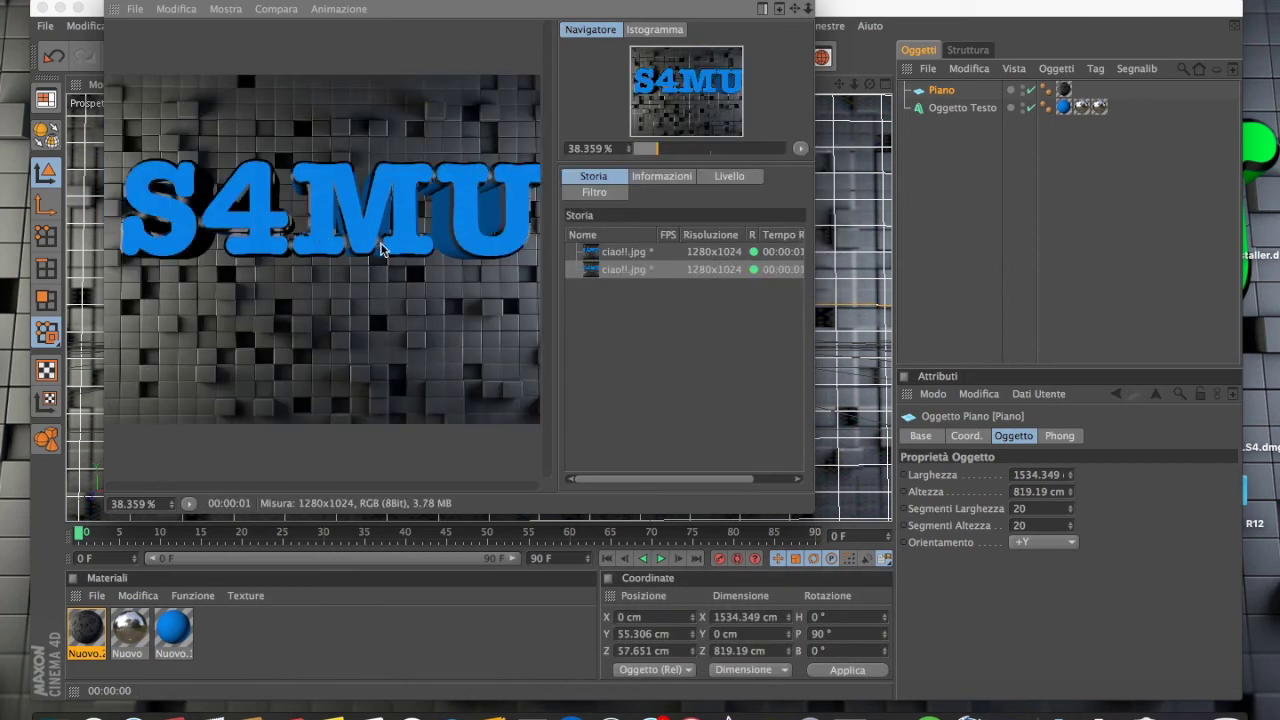
{"action": "left_click", "coordinate": [620, 251]}
{"action": "key", "text": "Delete"}
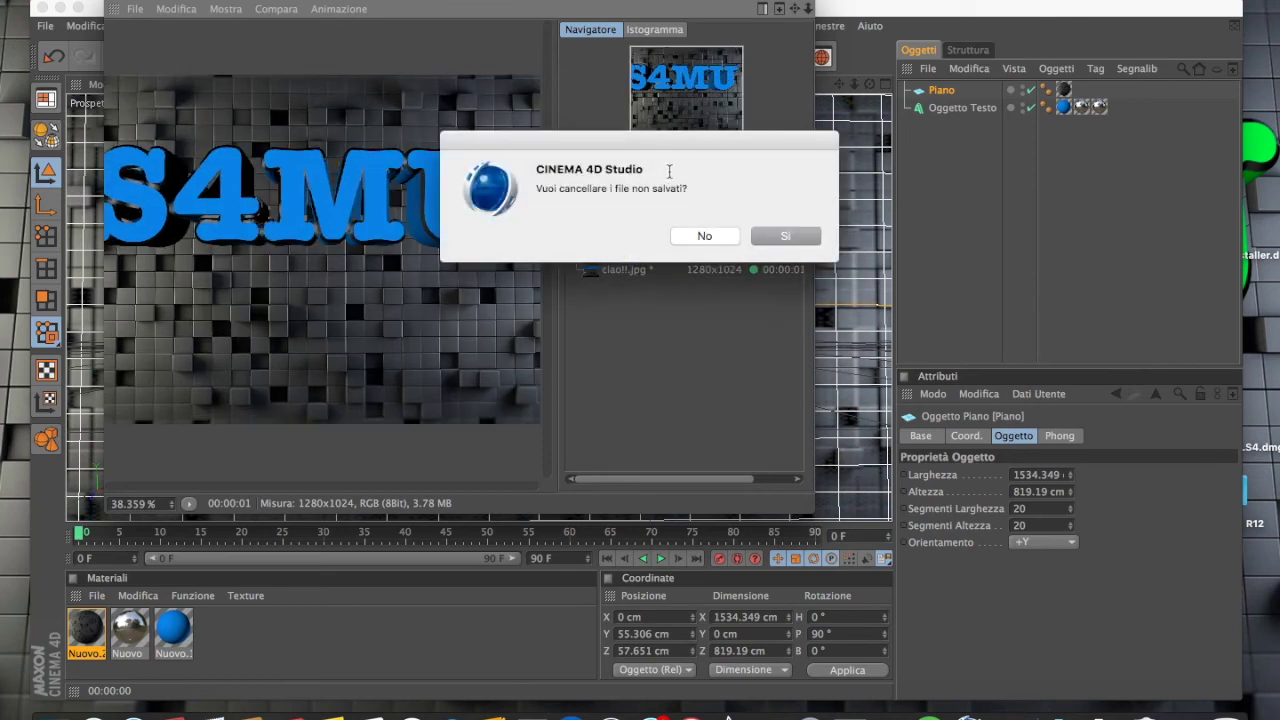
{"action": "left_click", "coordinate": [772, 243]}
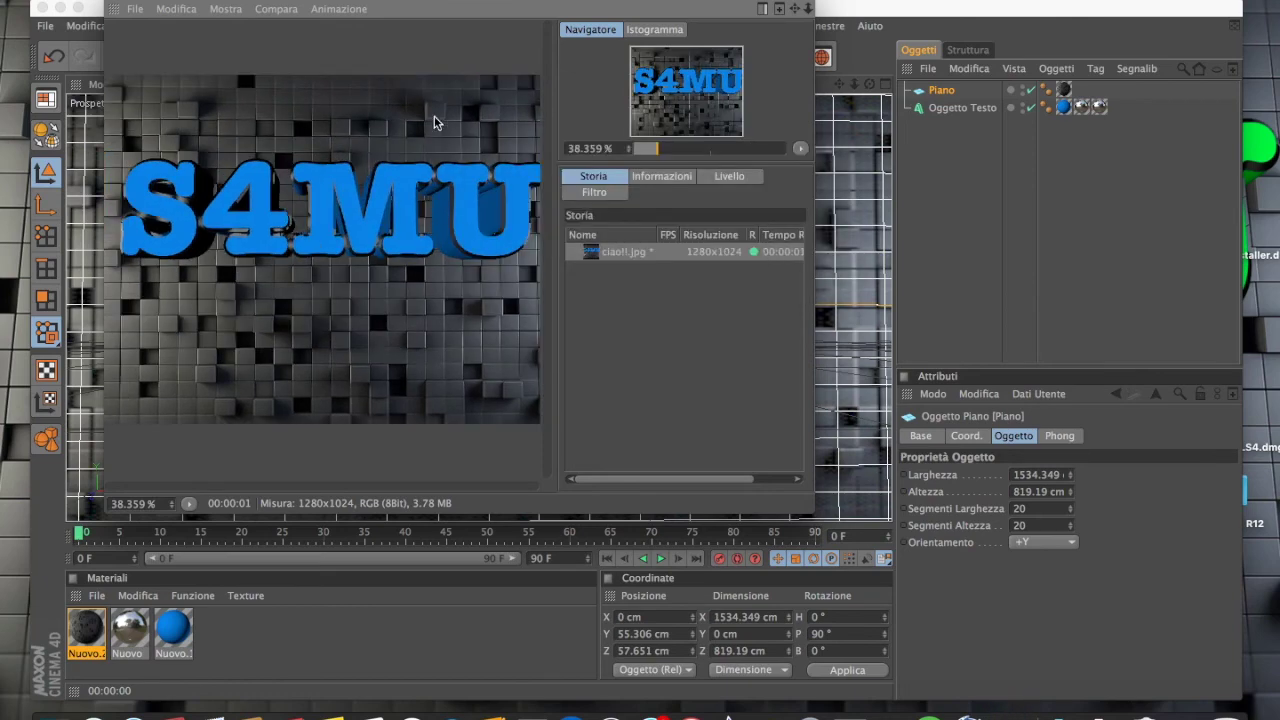
Step: Save the render as ciao!!.jpg in Documenti, close the viewer, and minimize CINEMA 4D
{"action": "left_click", "coordinate": [131, 9]}
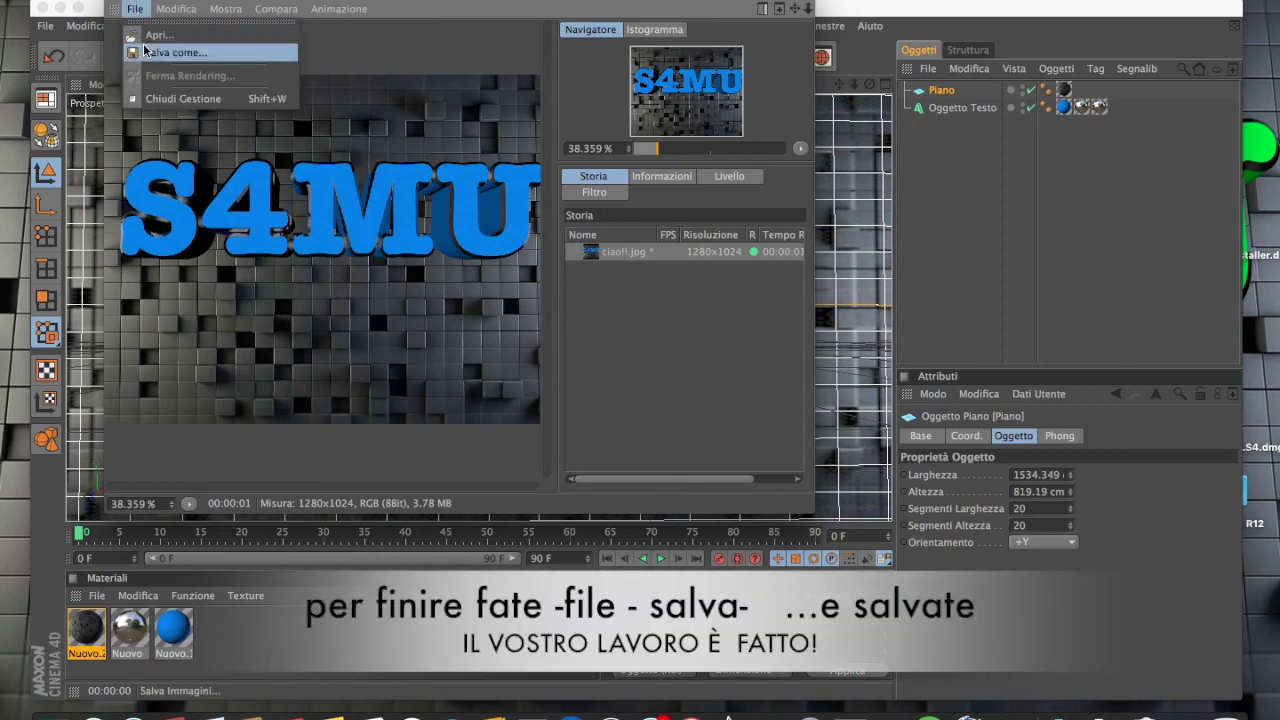
{"action": "left_click", "coordinate": [145, 52]}
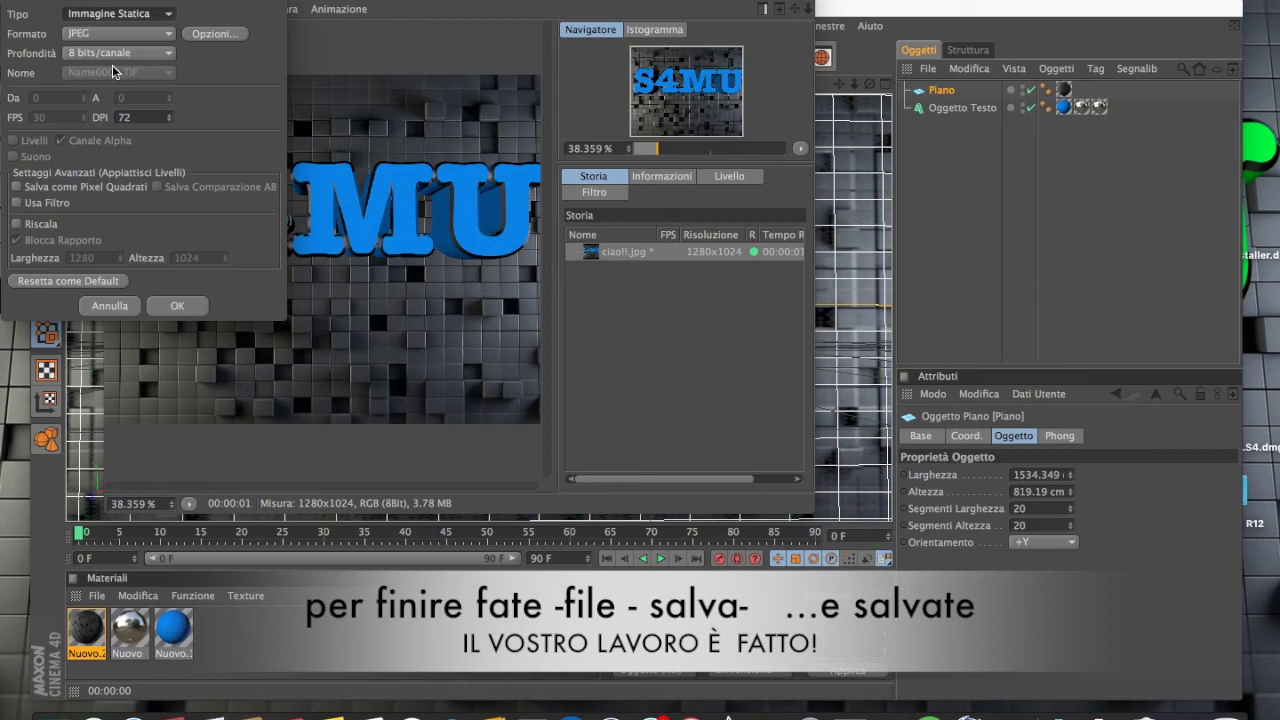
{"action": "left_click", "coordinate": [168, 302]}
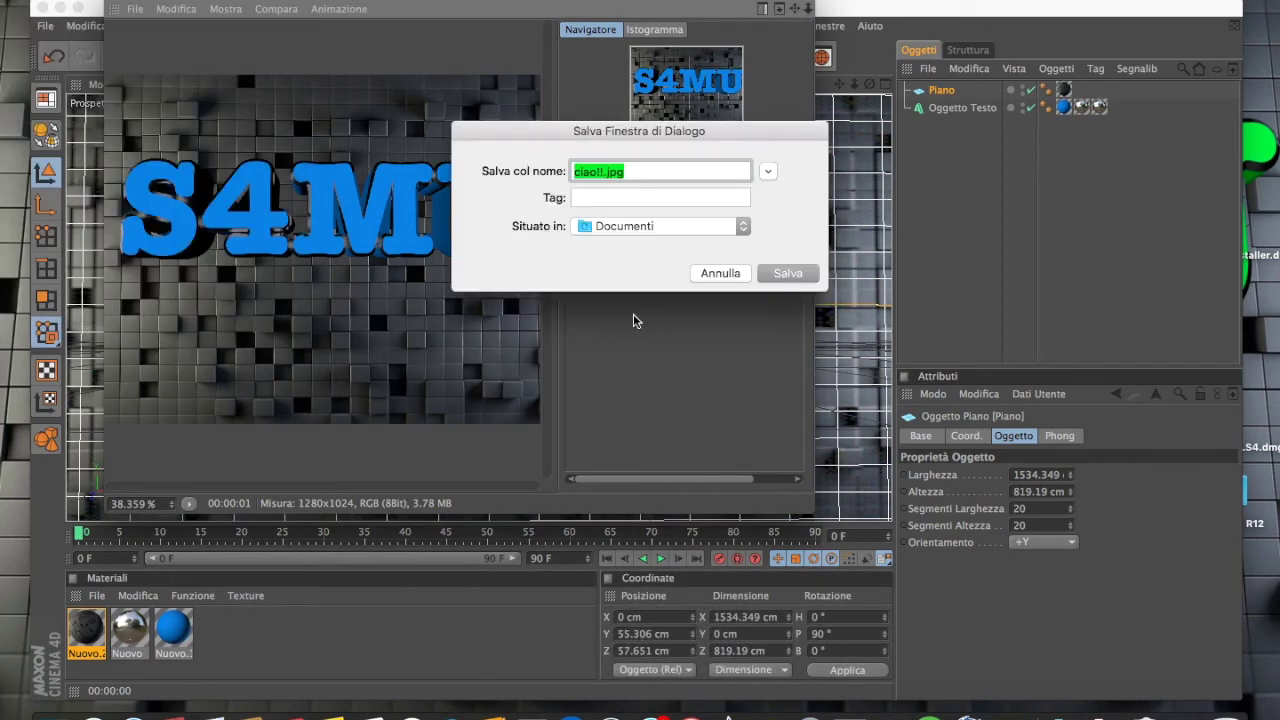
{"action": "left_click", "coordinate": [801, 268]}
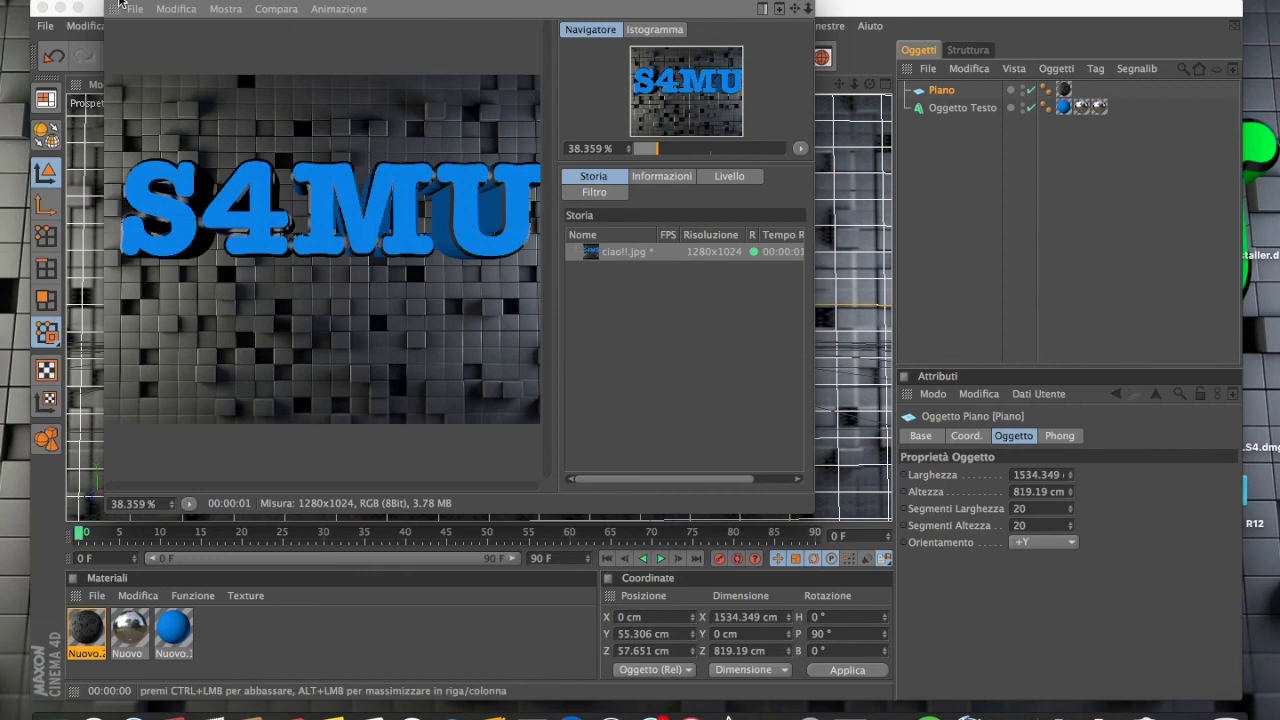
{"action": "left_click", "coordinate": [42, 8]}
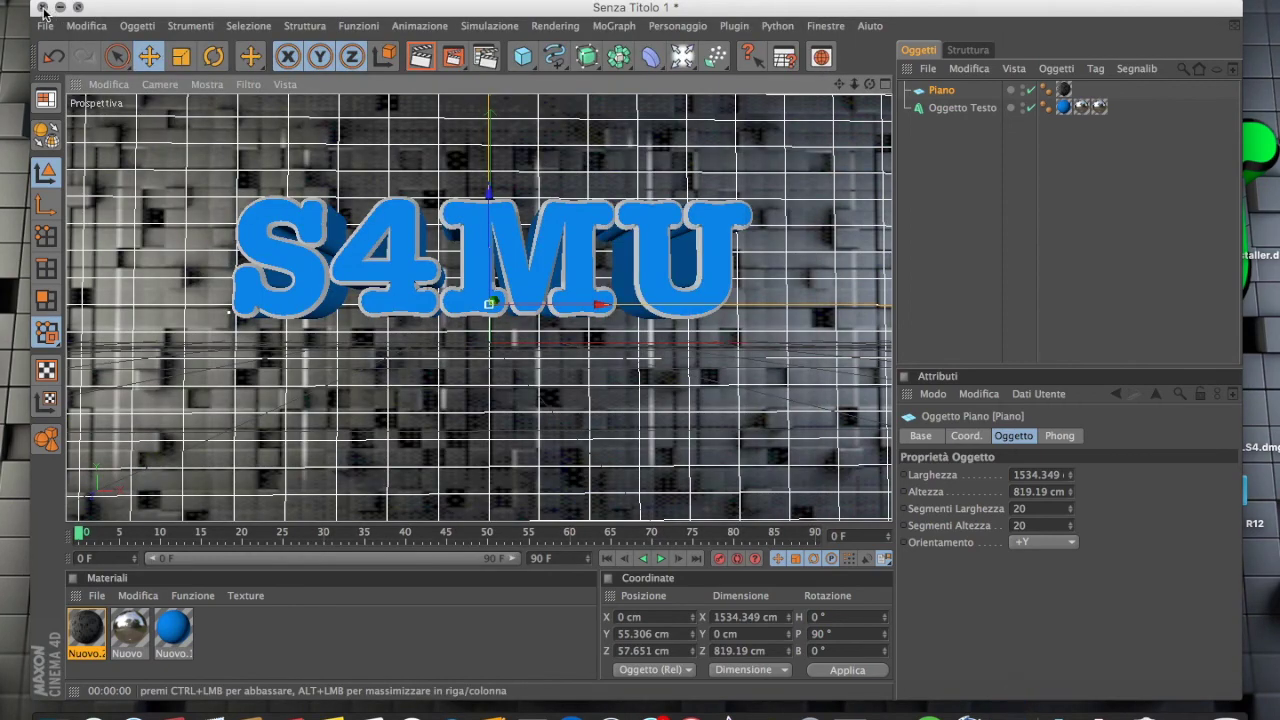
{"action": "left_click", "coordinate": [59, 8]}
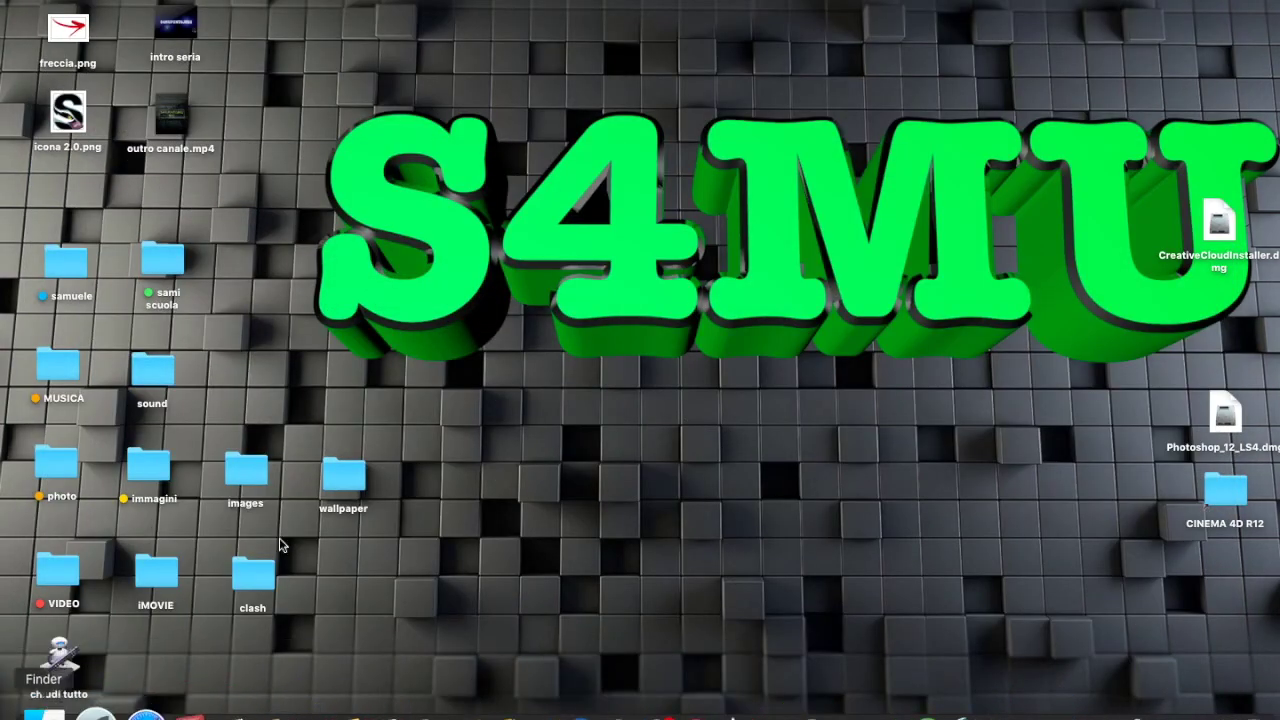
Step: Drag ciao!!.jpg from a Finder window onto the desktop and open it in Preview
{"action": "key", "text": "super+n"}
{"action": "mouse_move", "coordinate": [584, 254]}
{"action": "left_mouse_down"}
{"action": "mouse_move", "coordinate": [594, 364]}
{"action": "mouse_move", "coordinate": [540, 478]}
{"action": "left_mouse_up"}
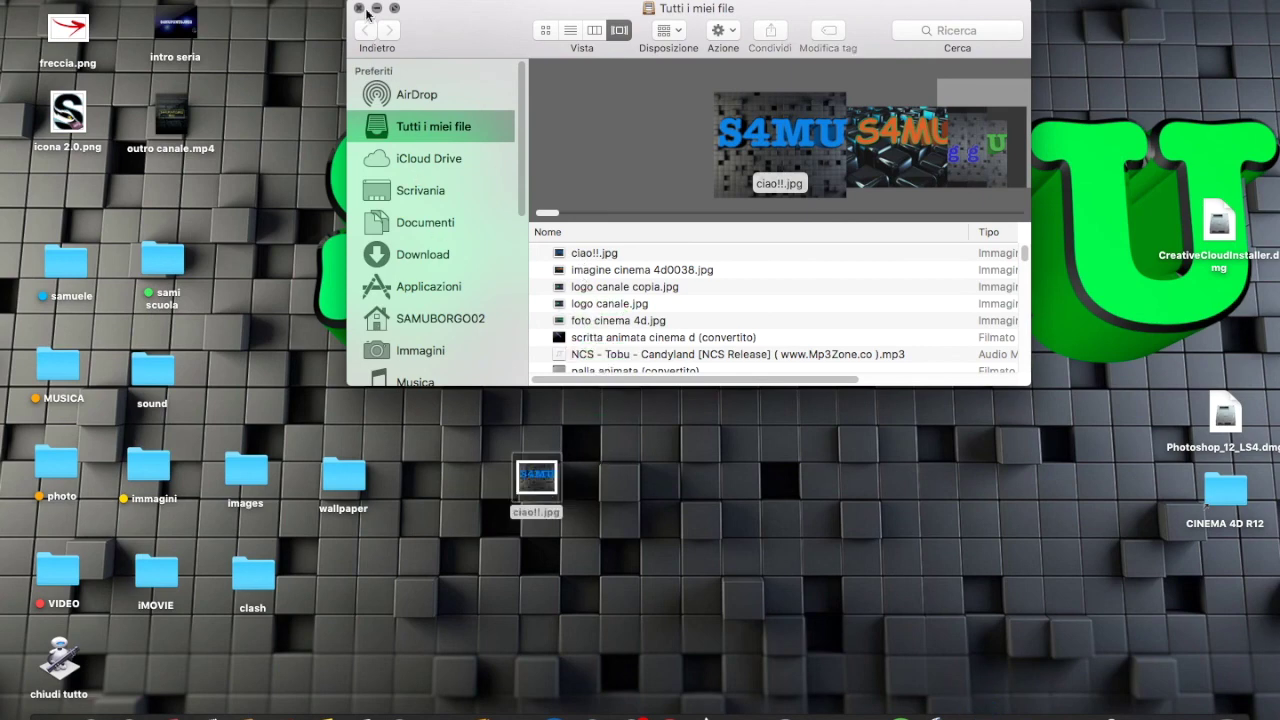
{"action": "left_click", "coordinate": [359, 8]}
{"action": "left_click", "coordinate": [791, 494]}
{"action": "double_click", "coordinate": [536, 478]}
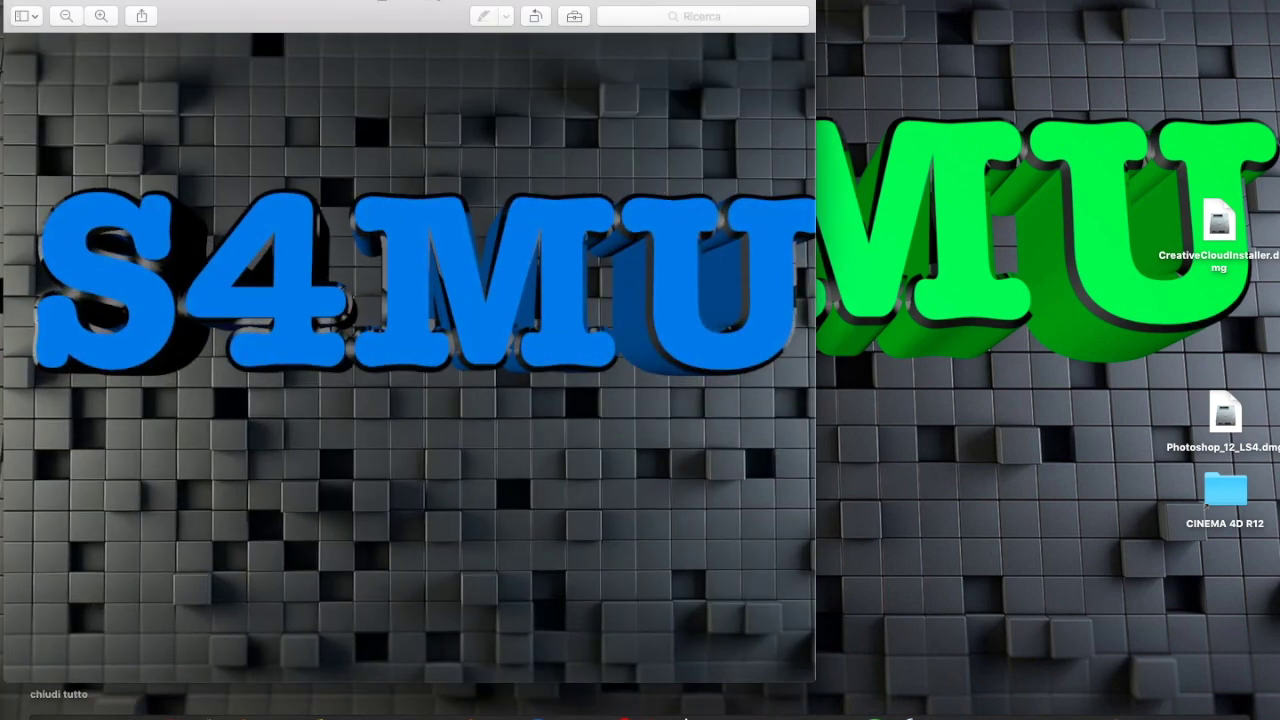
Step: Show the ciao!!.jpg render of the blue S4MU letters full screen in Preview
{"action": "left_click", "coordinate": [58, 3]}
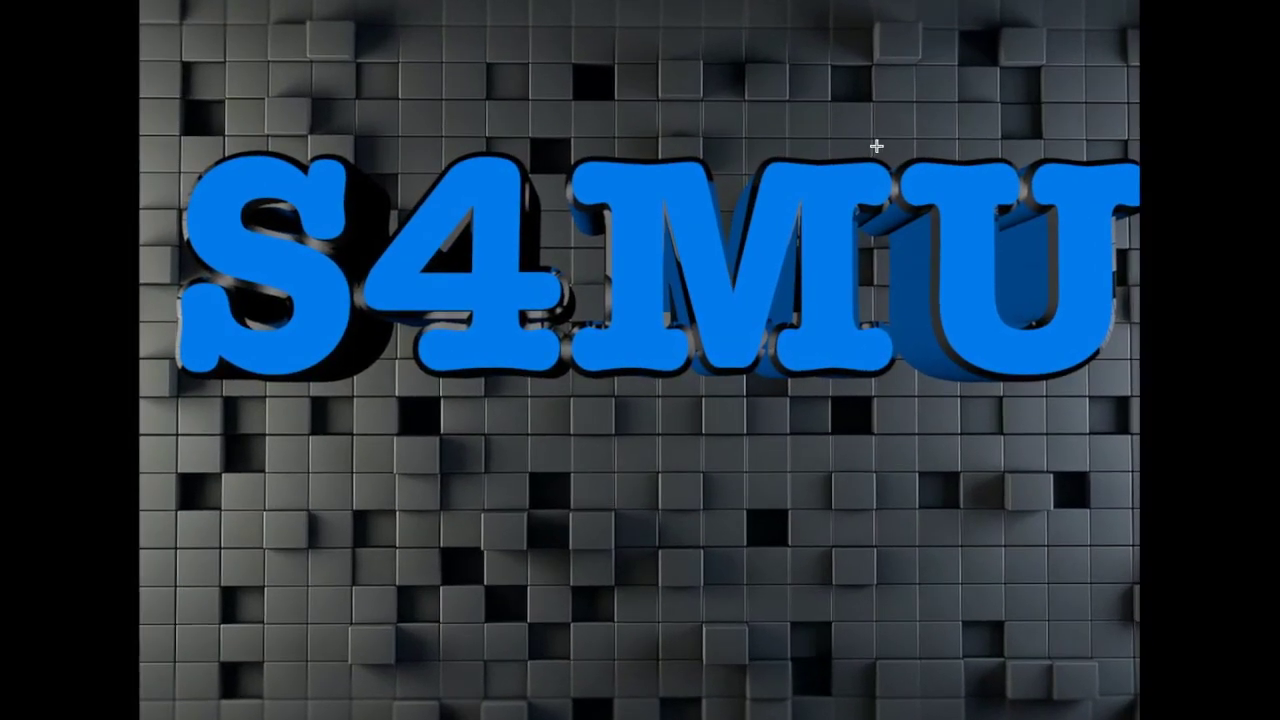